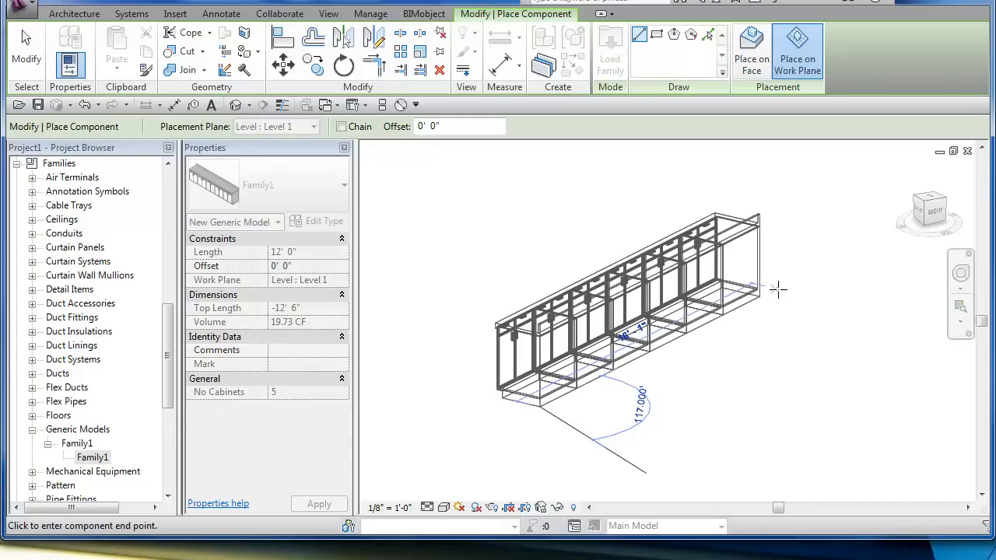
# Set the end point of the Family1 cabinet run on Level 1, making it about 13' 7" long, and end placement
pyautogui.moveTo(711, 337); pyautogui.dragTo(825, 315, button='middle')
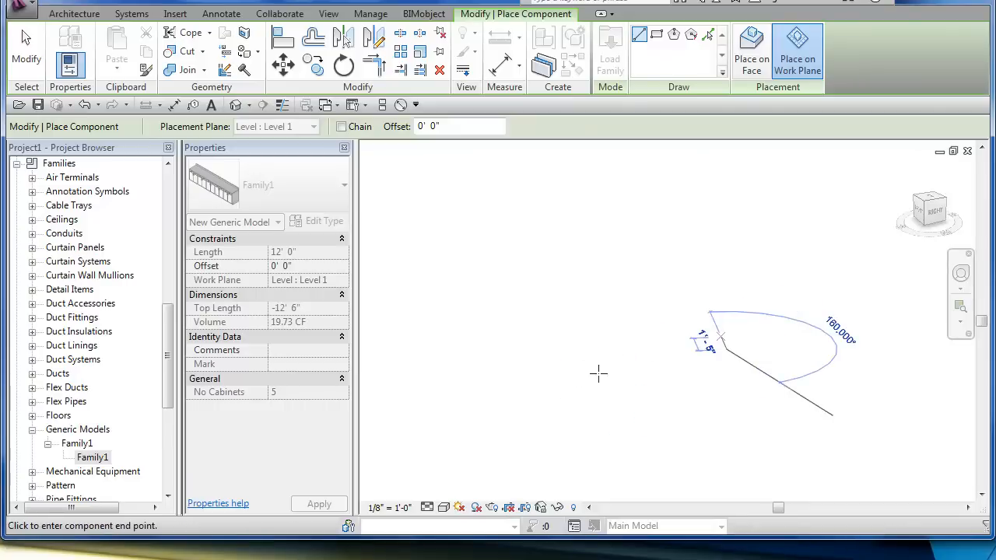
pyautogui.click(470, 441)
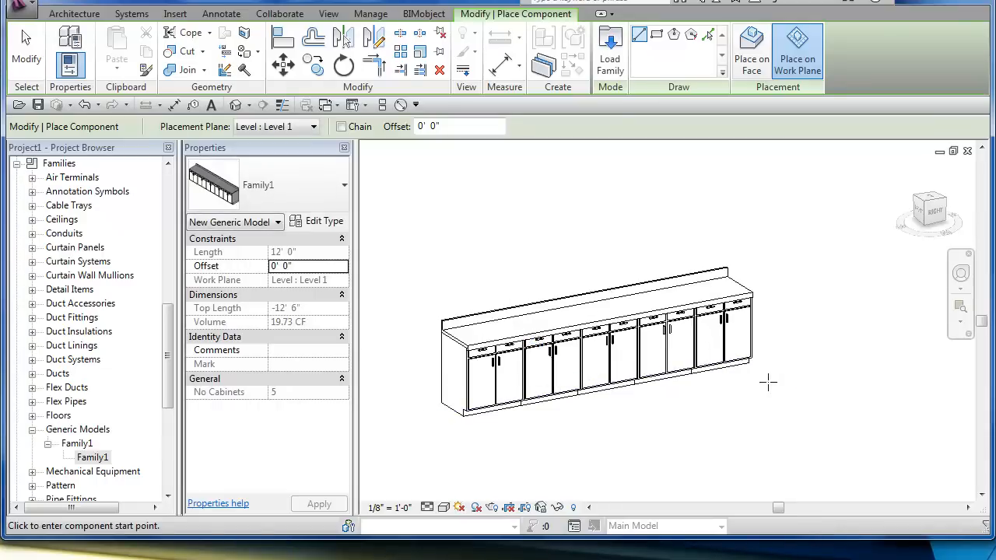
pyautogui.press('Escape')
pyautogui.press('Escape')
pyautogui.moveTo(639, 433); pyautogui.dragTo(695, 431, button='middle')
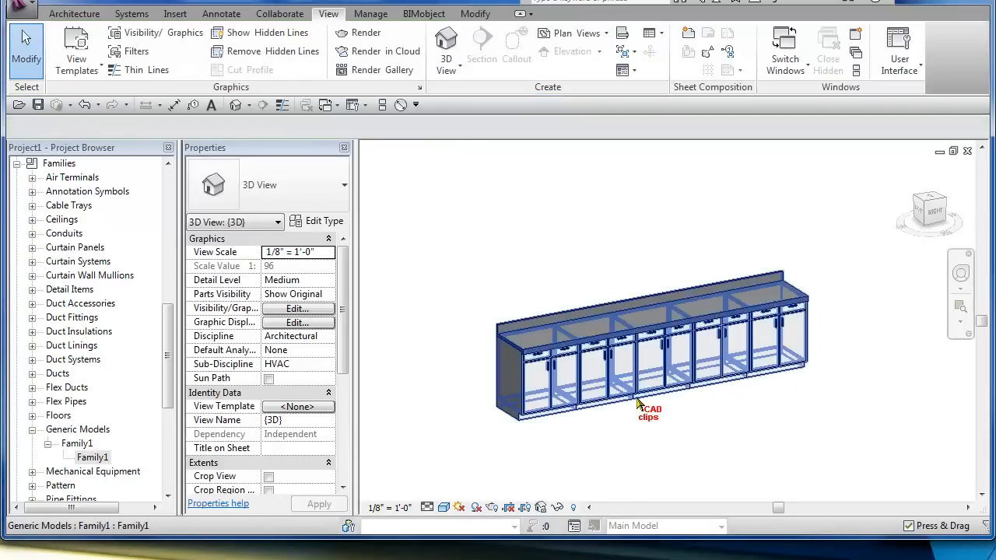
# Examine the placed cabinet run's base units, doors and countertop from end to end
pyautogui.scroll(3, 640, 404)
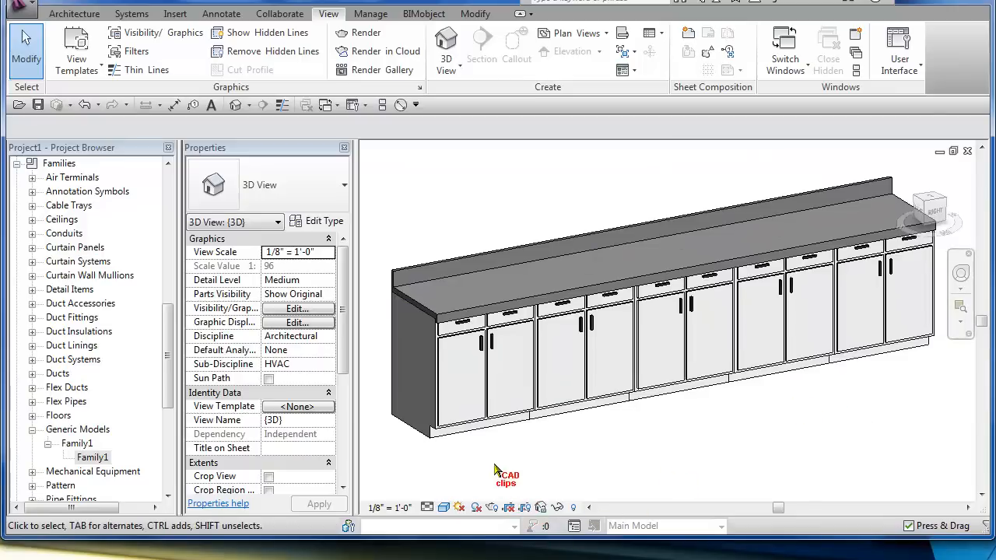
pyautogui.click(484, 434)
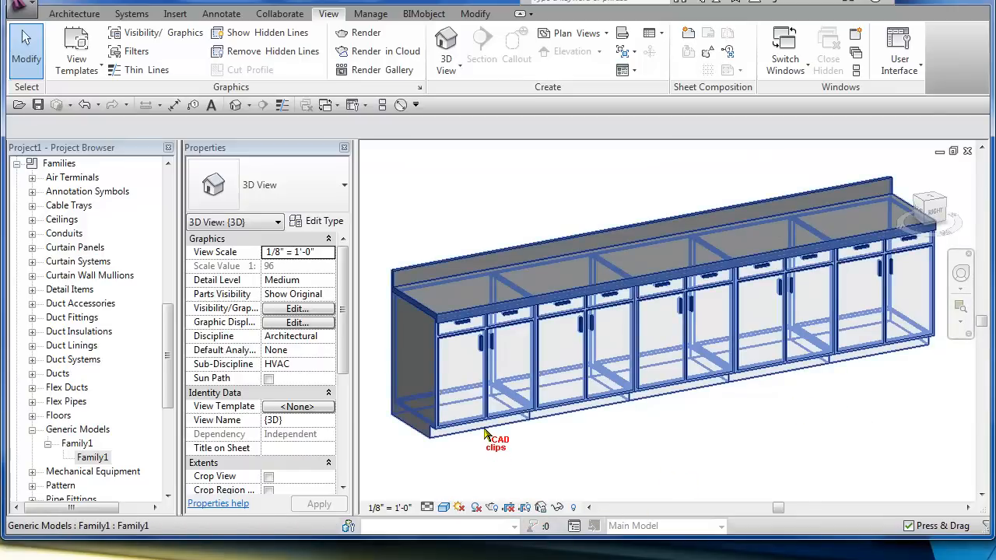
pyautogui.click(875, 383)
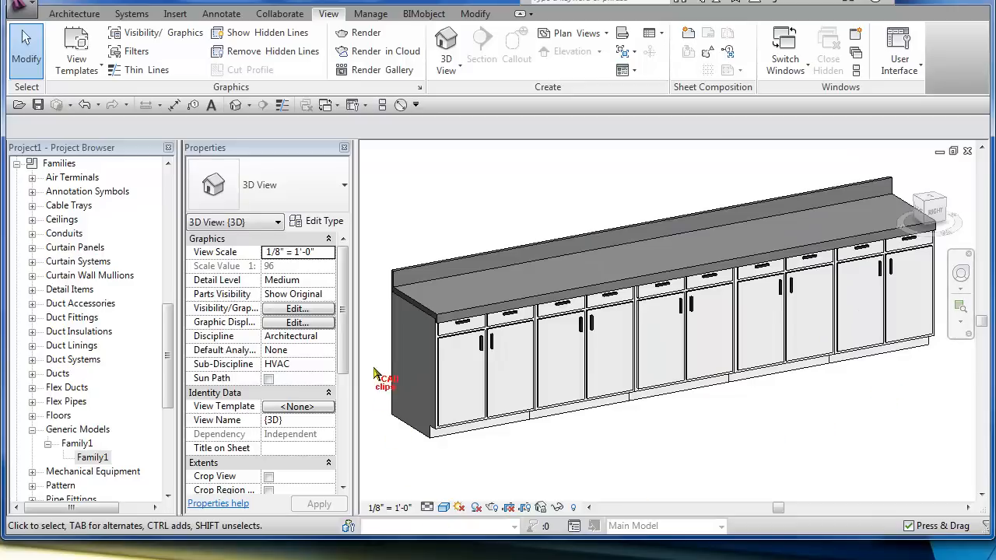
pyautogui.click(412, 305)
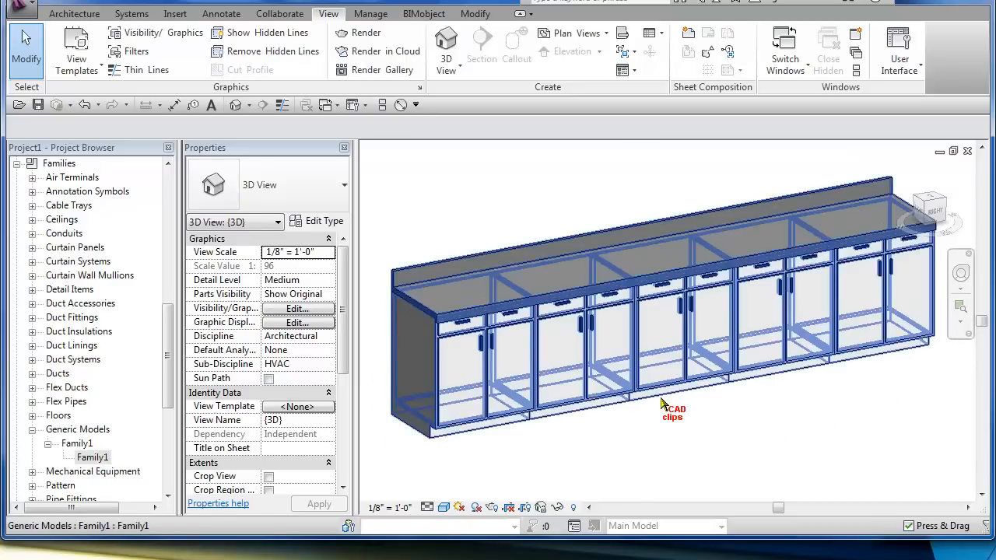
pyautogui.click(739, 407)
pyautogui.scroll(-3, 743, 407)
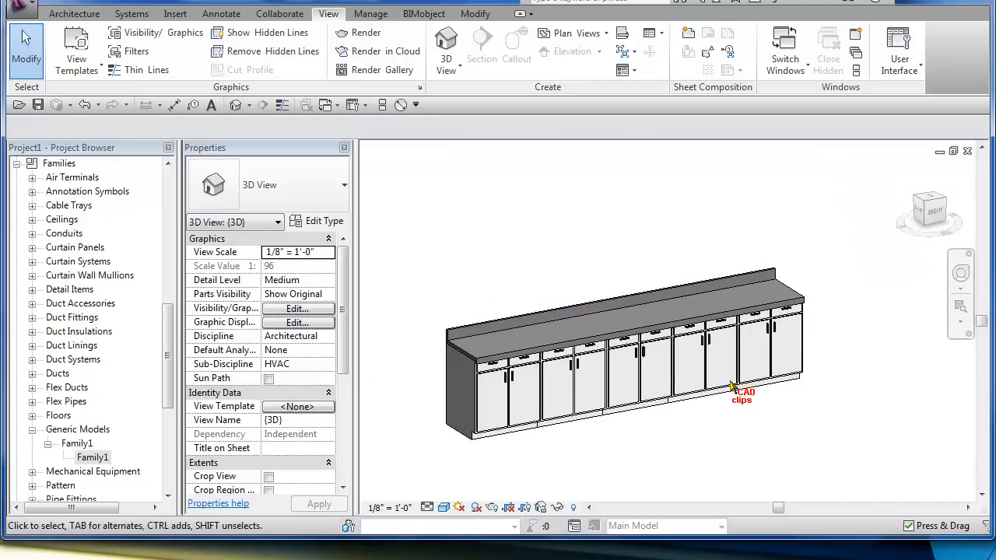
pyautogui.scroll(-2, 738, 404)
pyautogui.moveTo(715, 420); pyautogui.dragTo(654, 434, button='middle')
pyautogui.click(677, 381)
pyautogui.press('Escape')
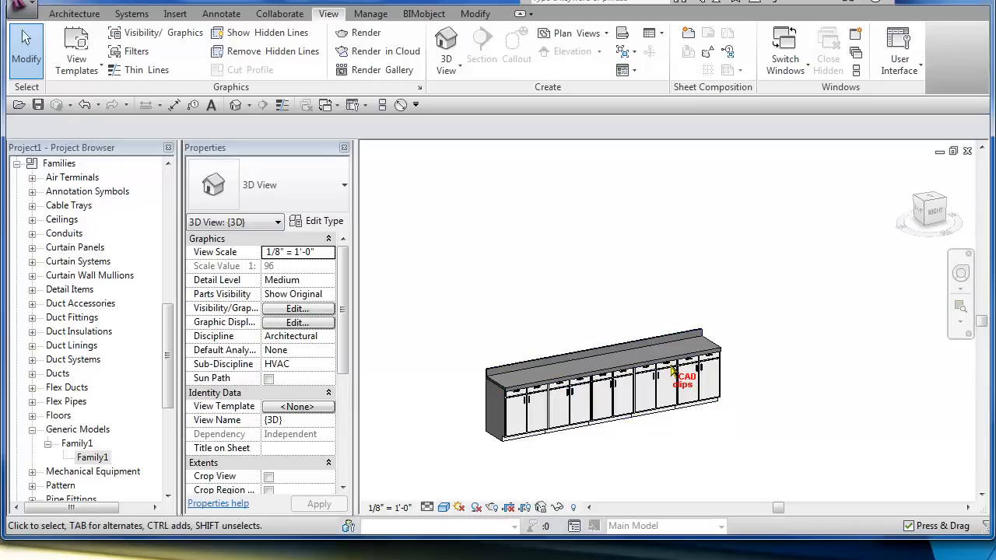
# Create a similar cabinet run behind the existing one, about 16' 6" long and facing the same way
pyautogui.click(674, 374)
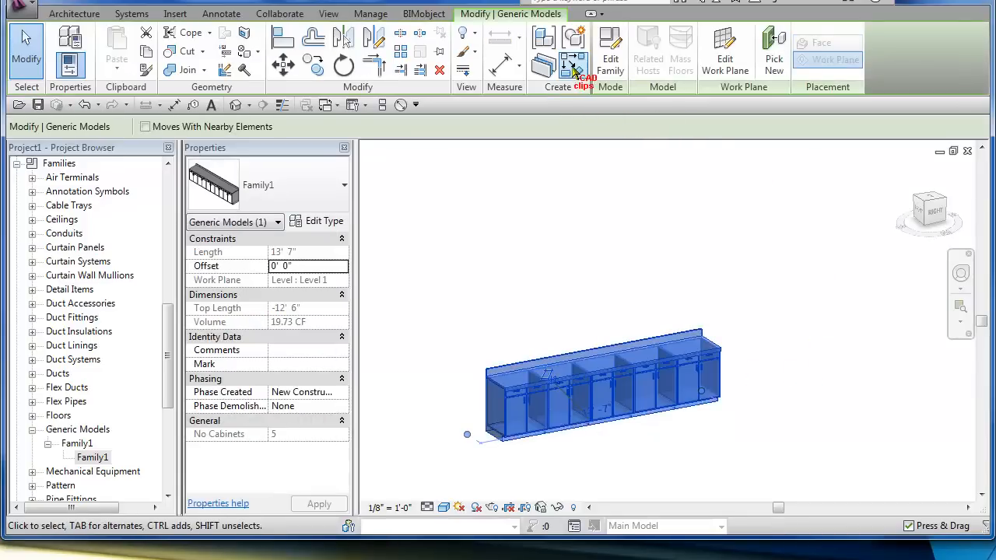
pyautogui.click(573, 69)
pyautogui.click(486, 262)
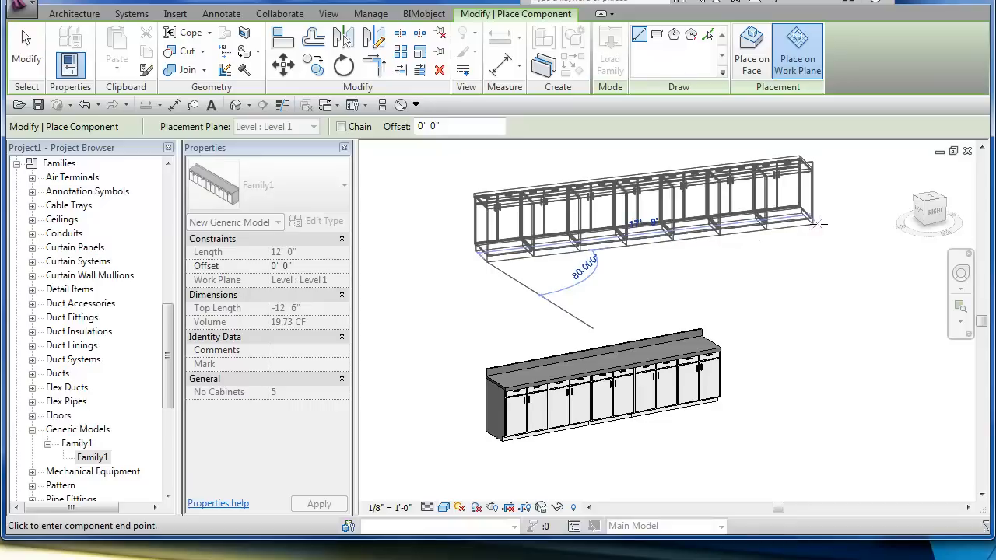
pyautogui.click(819, 224)
pyautogui.click(825, 223)
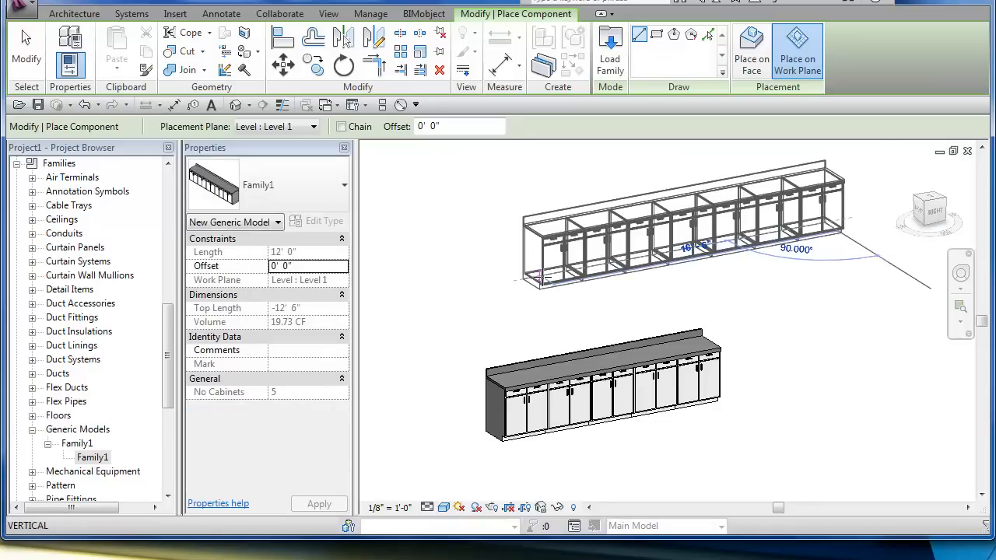
pyautogui.click(540, 278)
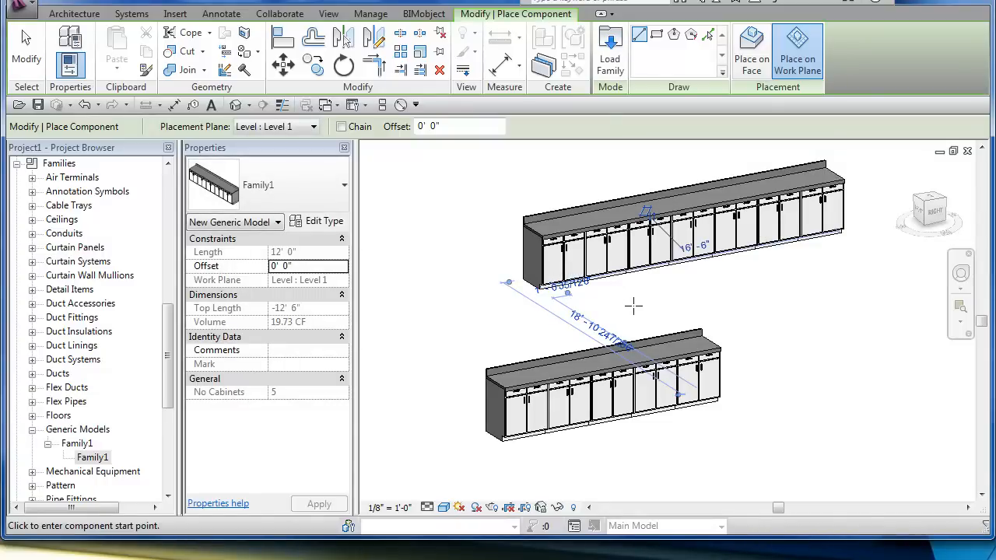
pyautogui.press('Escape')
pyautogui.press('Escape')
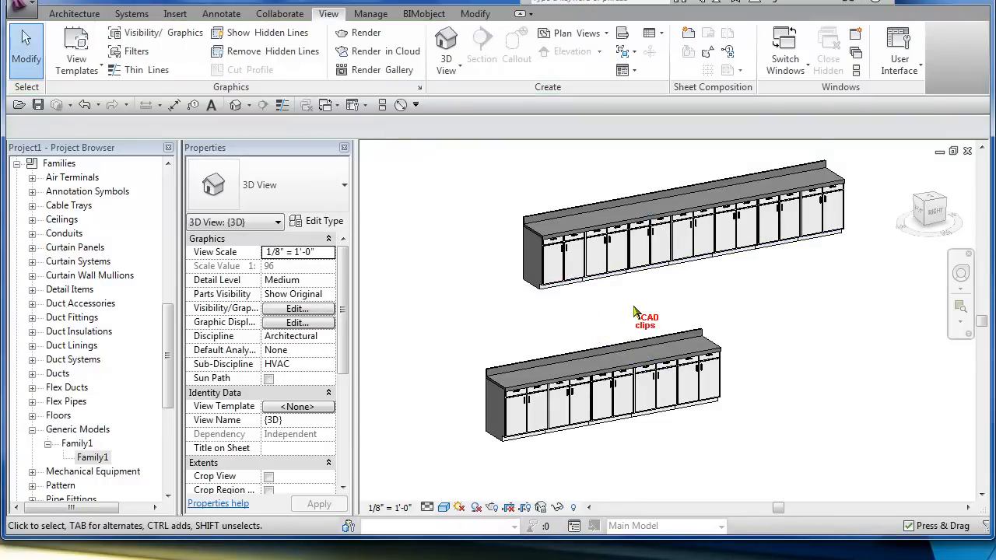
# Create a new family from the Generic Model line based.rft template
pyautogui.moveTo(668, 307); pyautogui.dragTo(636, 335, button='middle')
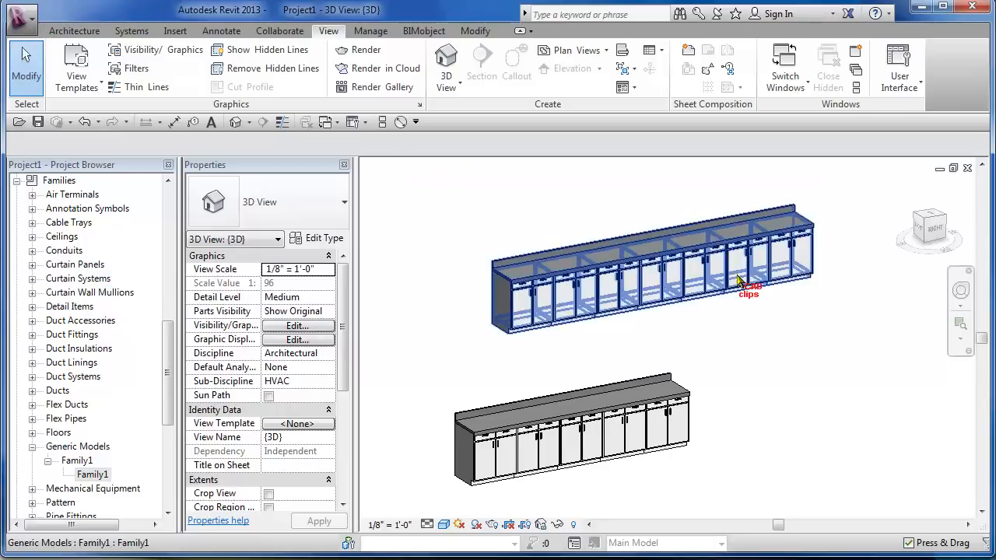
pyautogui.moveTo(776, 289); pyautogui.dragTo(845, 292, button='middle')
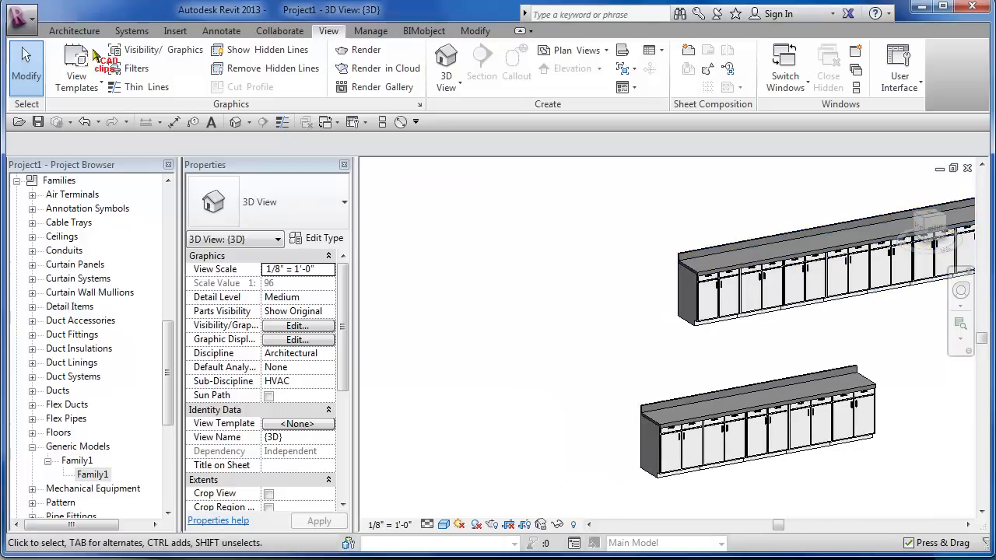
pyautogui.click(23, 19)
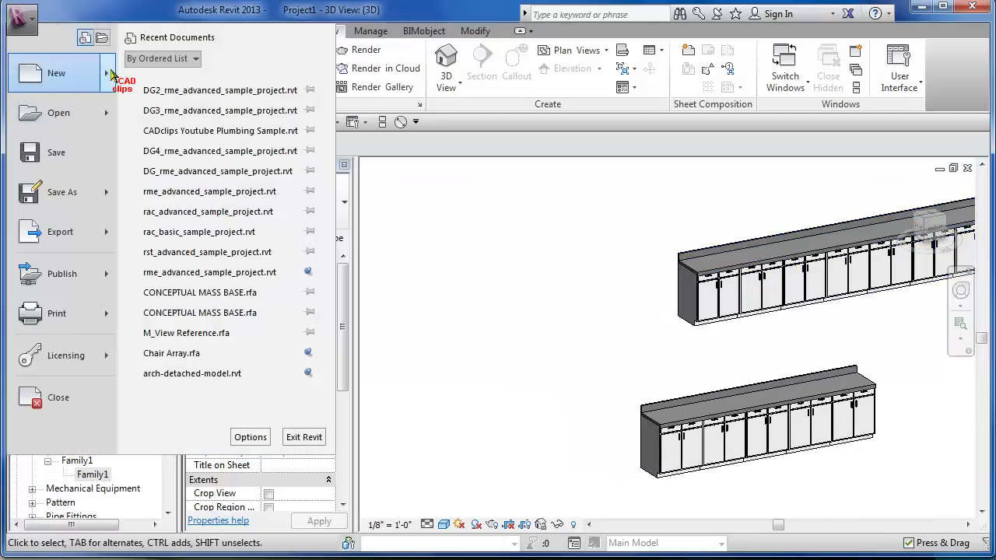
pyautogui.moveTo(111, 73)
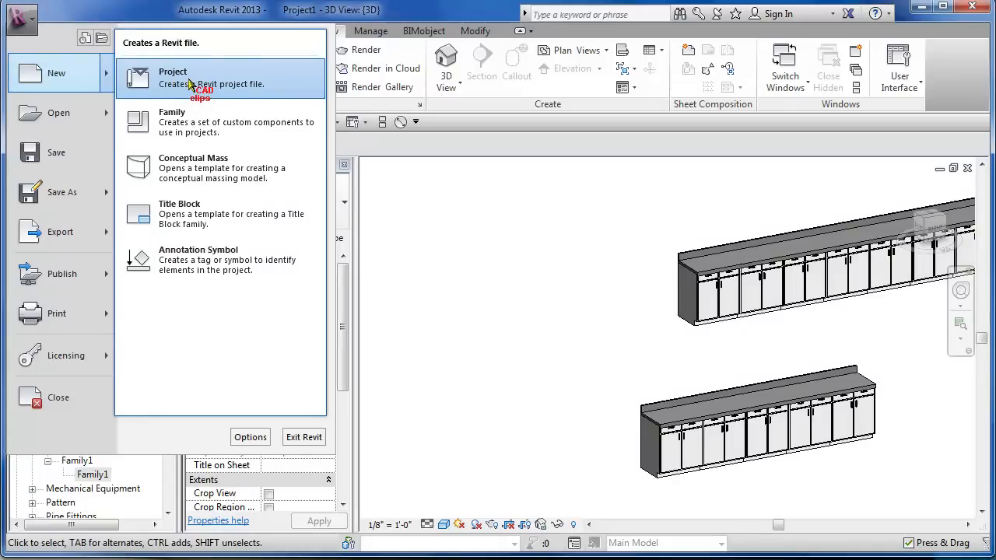
pyautogui.click(200, 122)
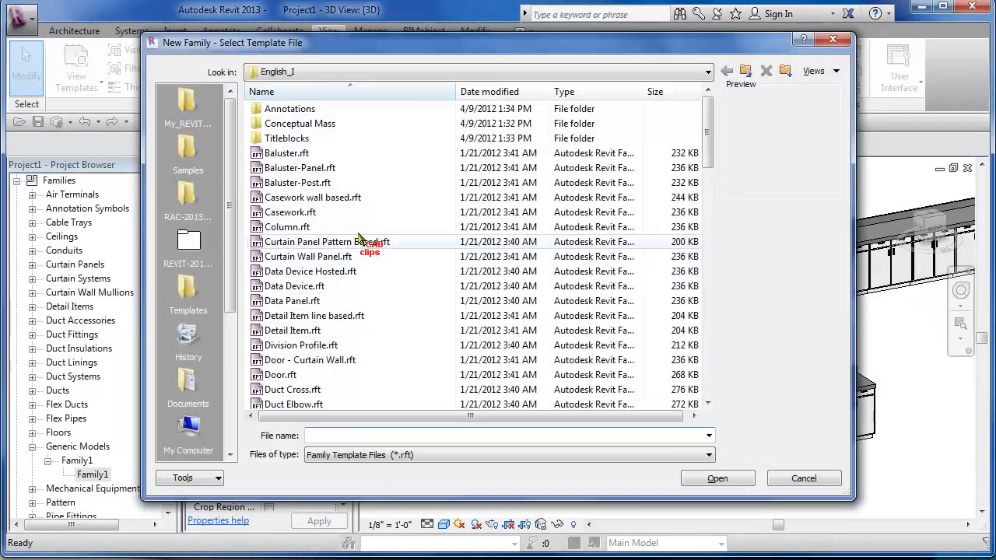
pyautogui.click(309, 364)
pyautogui.scroll(-7, 315, 365)
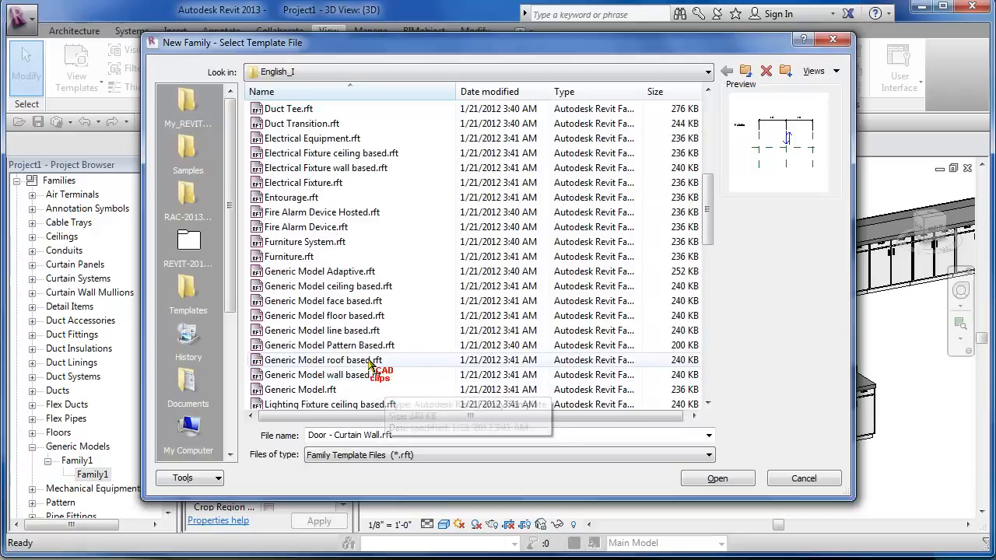
pyautogui.click(357, 331)
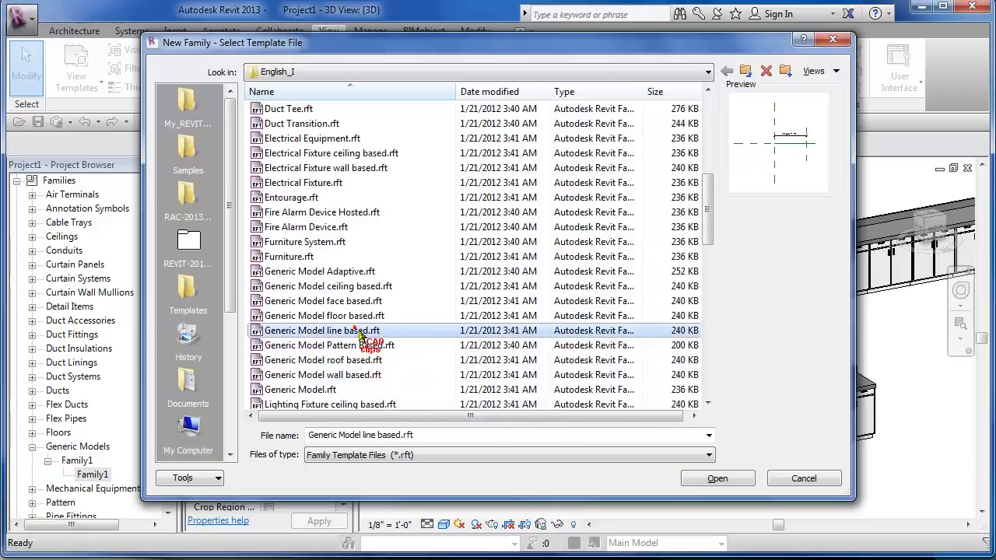
pyautogui.click(730, 478)
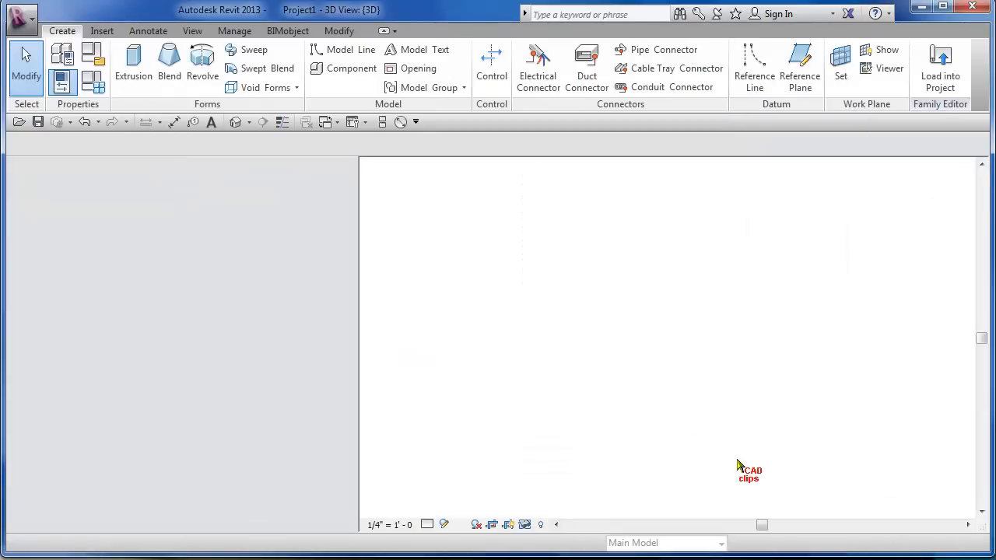
# Set the family's default Length parameter to 10' in the family types
pyautogui.moveTo(712, 460); pyautogui.dragTo(475, 390, button='middle')
pyautogui.moveTo(705, 374); pyautogui.dragTo(645, 343, button='middle')
pyautogui.scroll(-1, 645, 341)
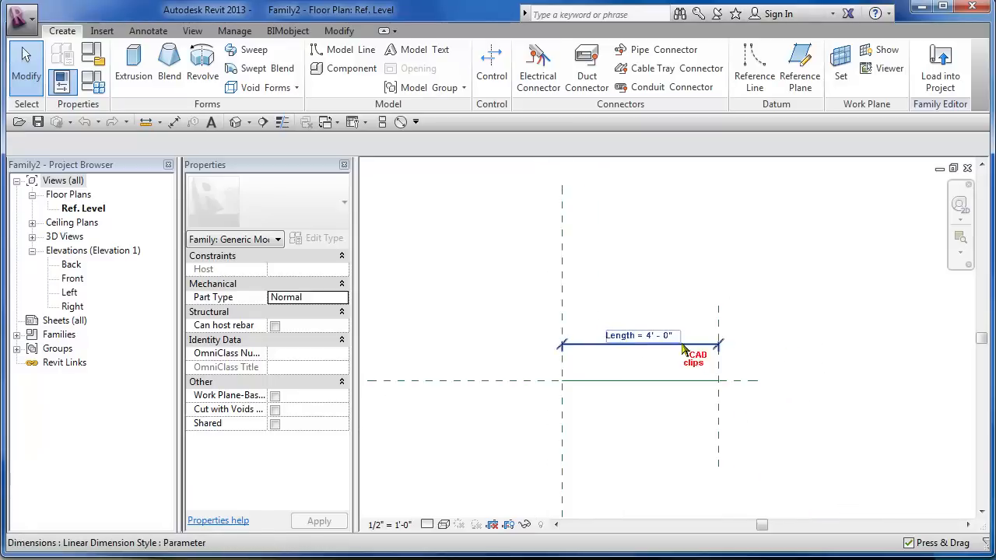
pyautogui.moveTo(756, 350); pyautogui.dragTo(724, 348, button='middle')
pyautogui.scroll(1, 724, 348)
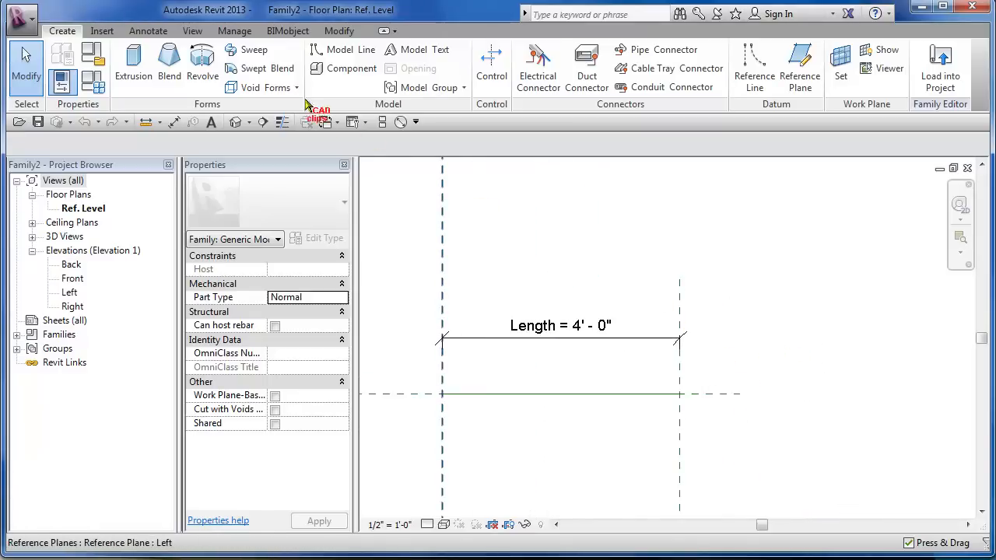
pyautogui.click(92, 80)
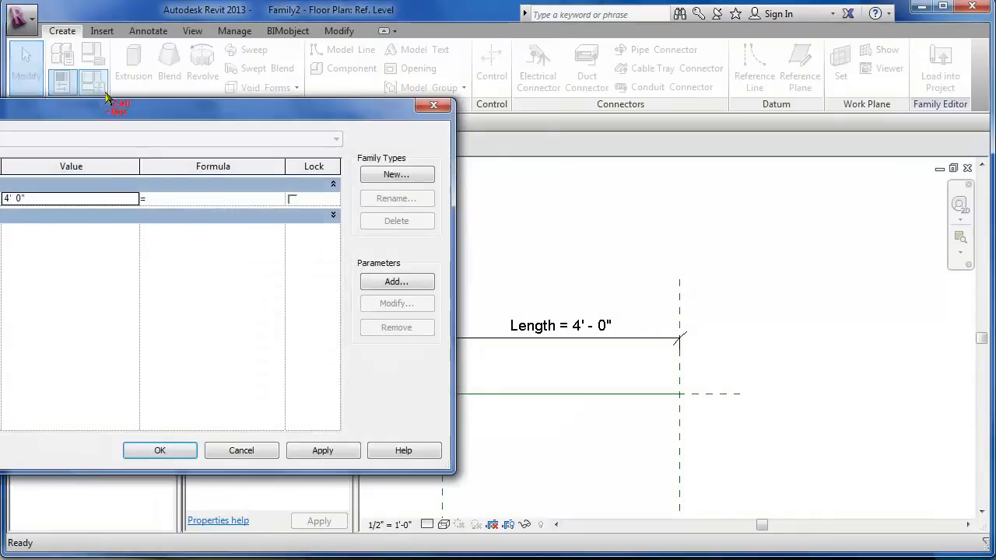
pyautogui.click(45, 197)
pyautogui.moveTo(233, 107); pyautogui.dragTo(384, 96)
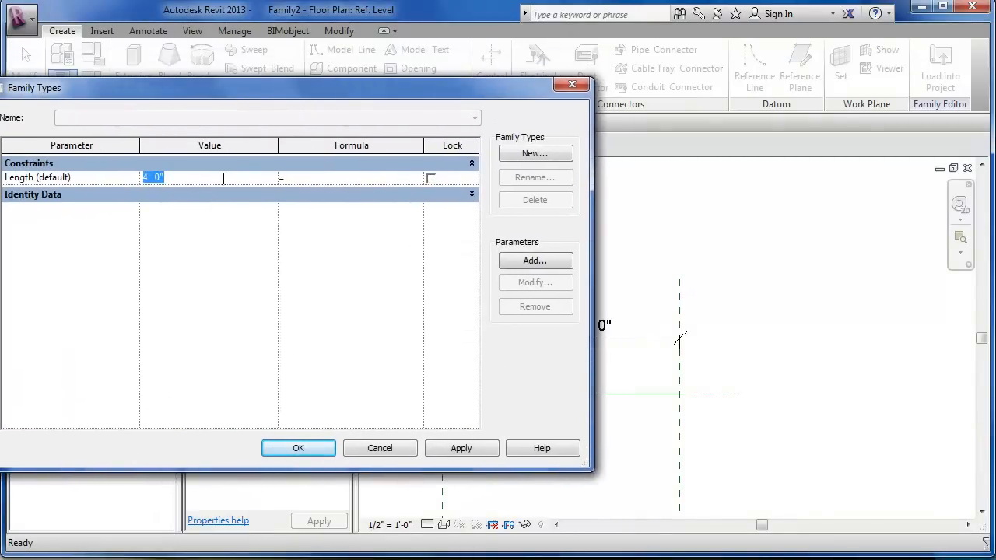
pyautogui.moveTo(224, 88); pyautogui.dragTo(256, 87)
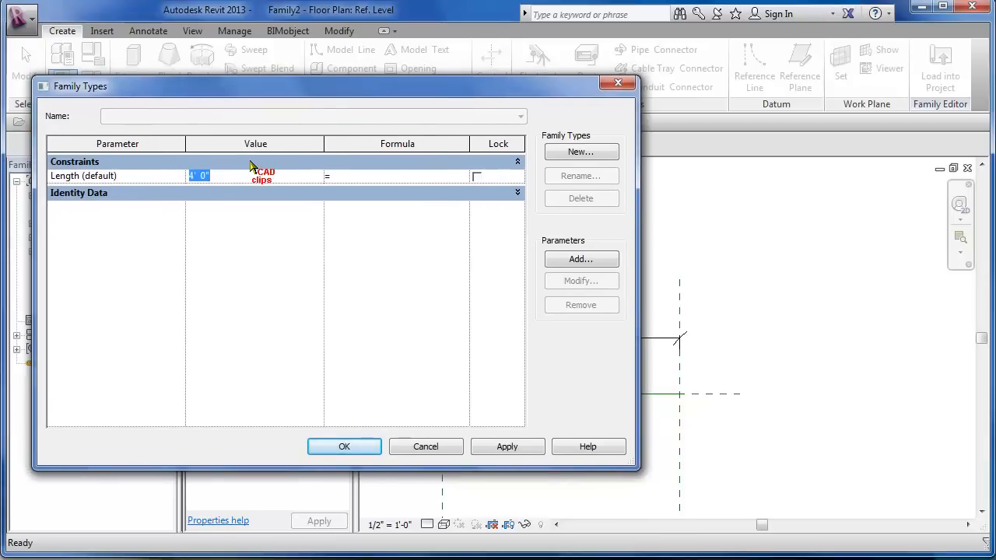
pyautogui.write('10')
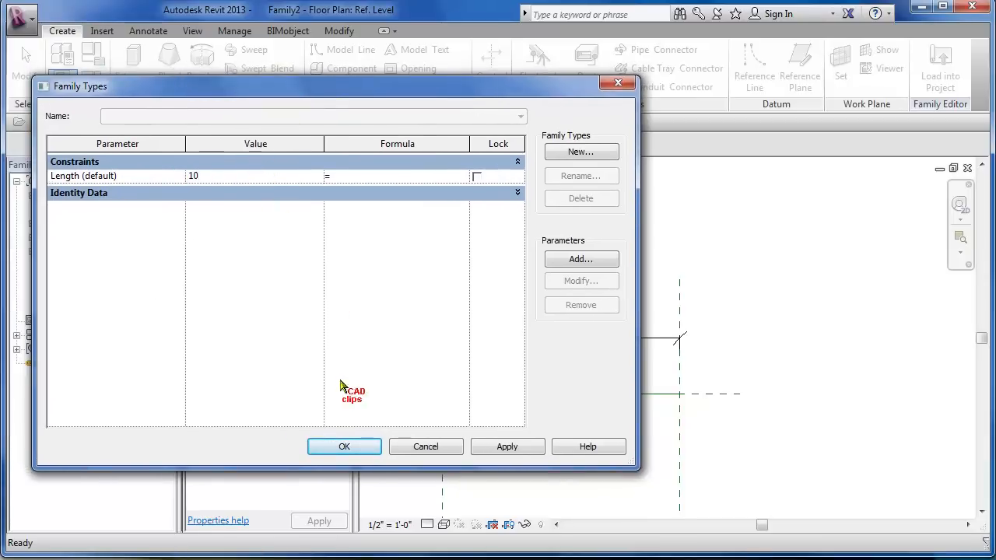
pyautogui.click(355, 445)
pyautogui.scroll(-1, 540, 286)
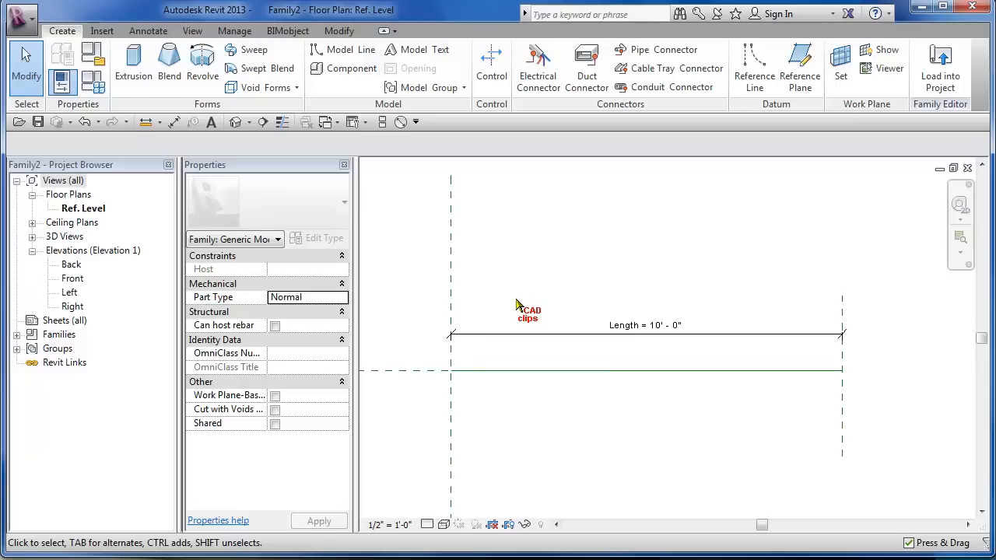
# Load the Base Cabinet-Double Door & 2 Drawer.rfa family from the library's Casework > Base Cabinets folder
pyautogui.click(102, 31)
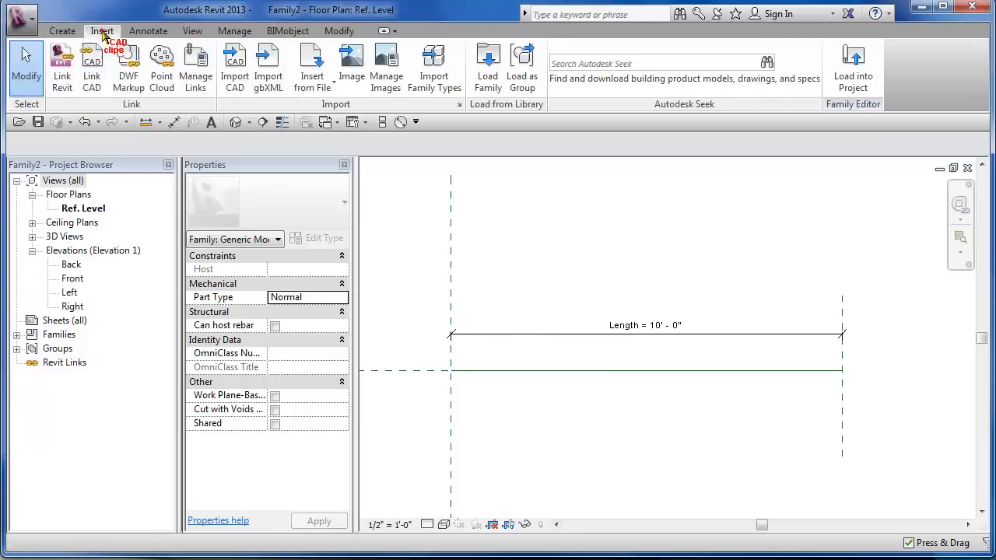
pyautogui.click(496, 78)
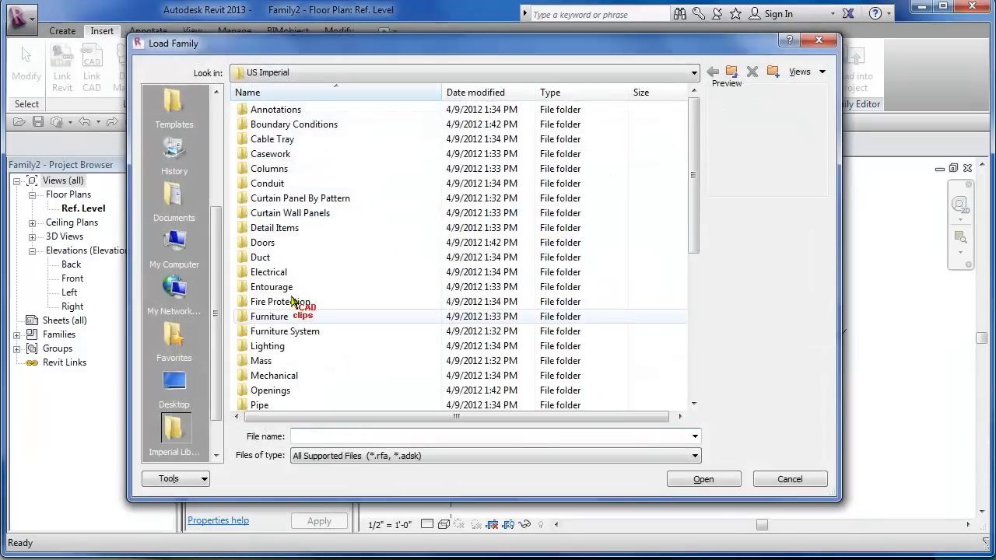
pyautogui.doubleClick(272, 155)
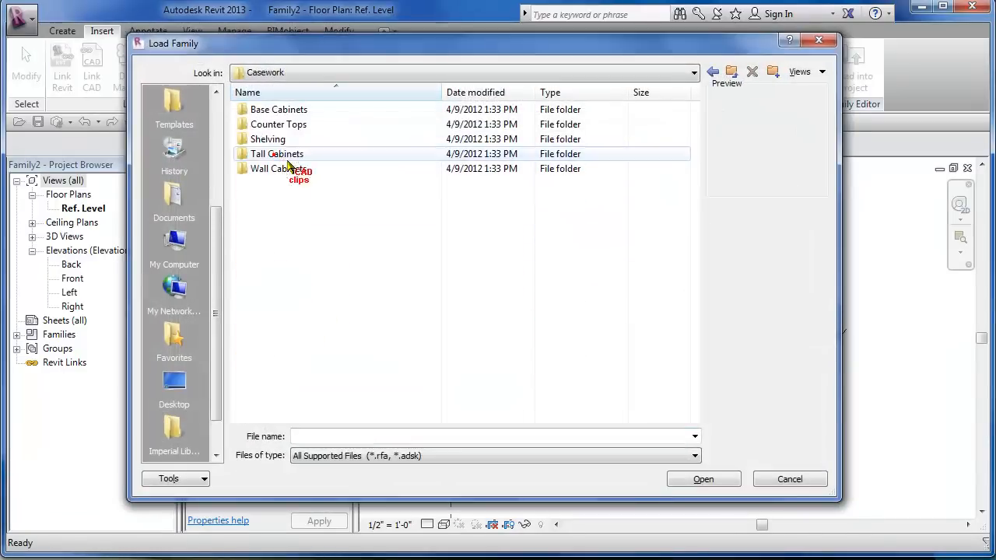
pyautogui.doubleClick(278, 110)
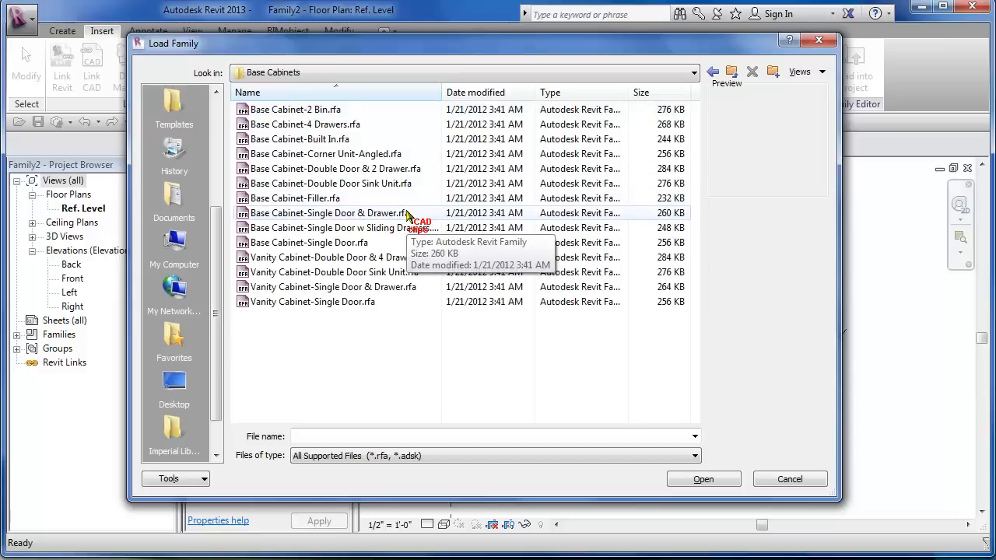
pyautogui.click(369, 261)
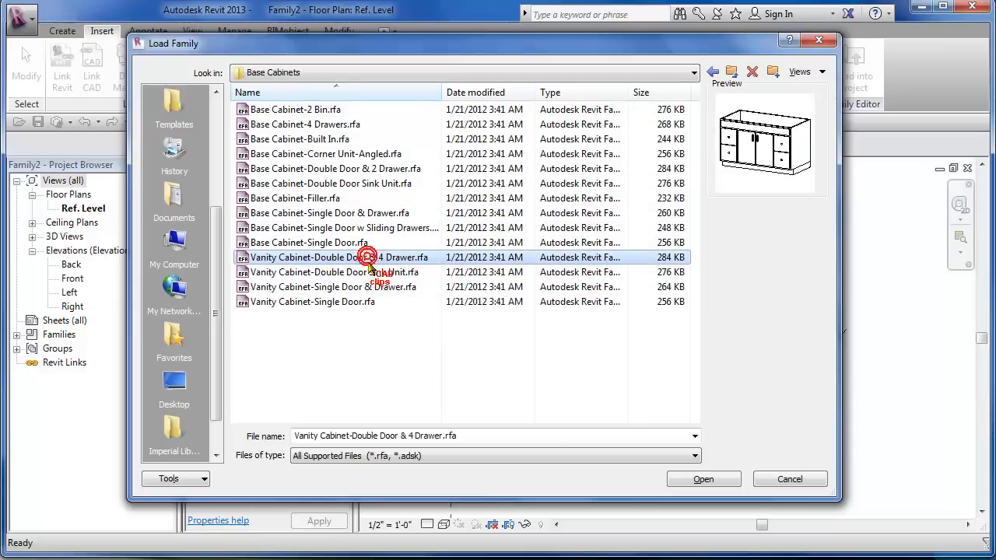
pyautogui.click(358, 186)
pyautogui.click(366, 170)
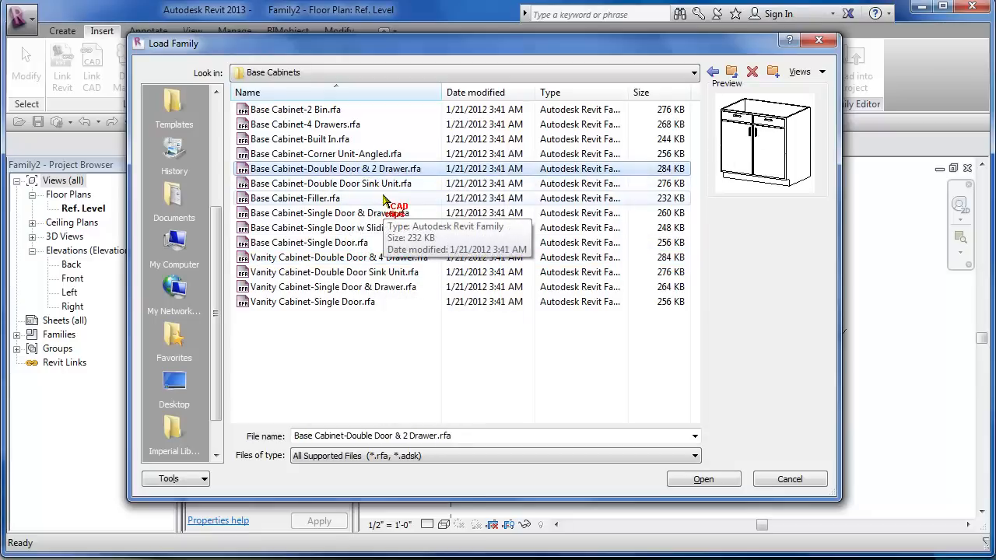
pyautogui.click(715, 479)
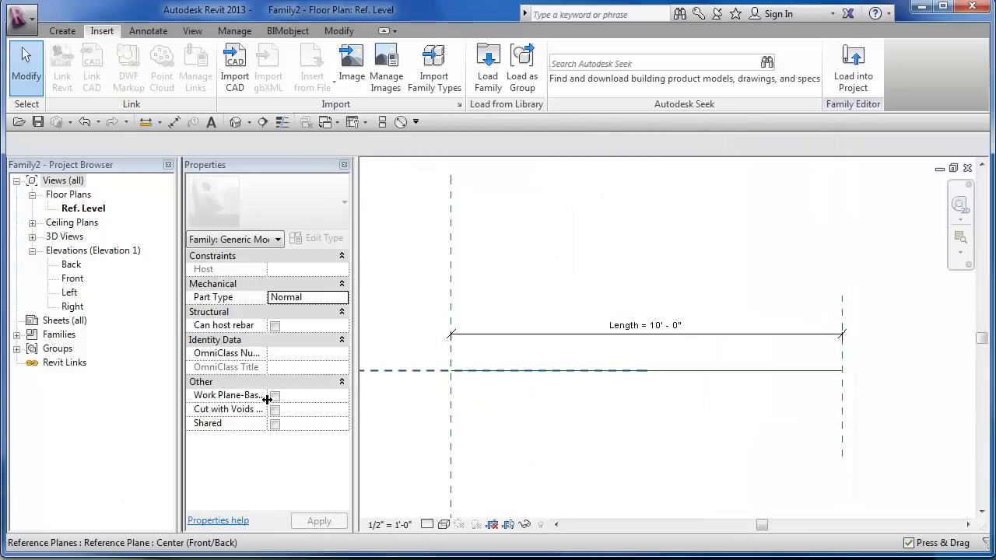
# Place one 30" double-door base cabinet with its corner where the left reference plane meets the Center (Front/Back) plane, above the length line
pyautogui.click(16, 335)
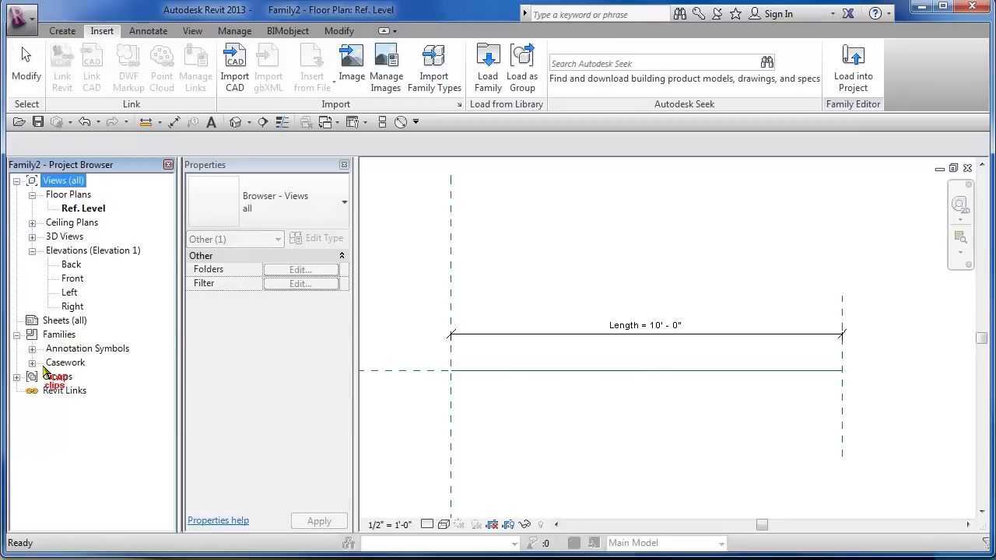
pyautogui.click(32, 363)
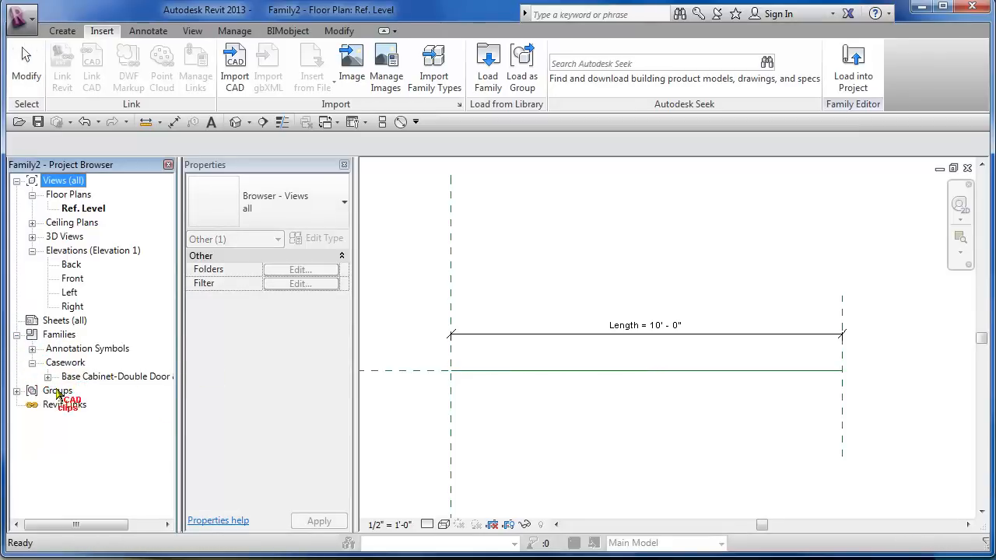
pyautogui.click(47, 377)
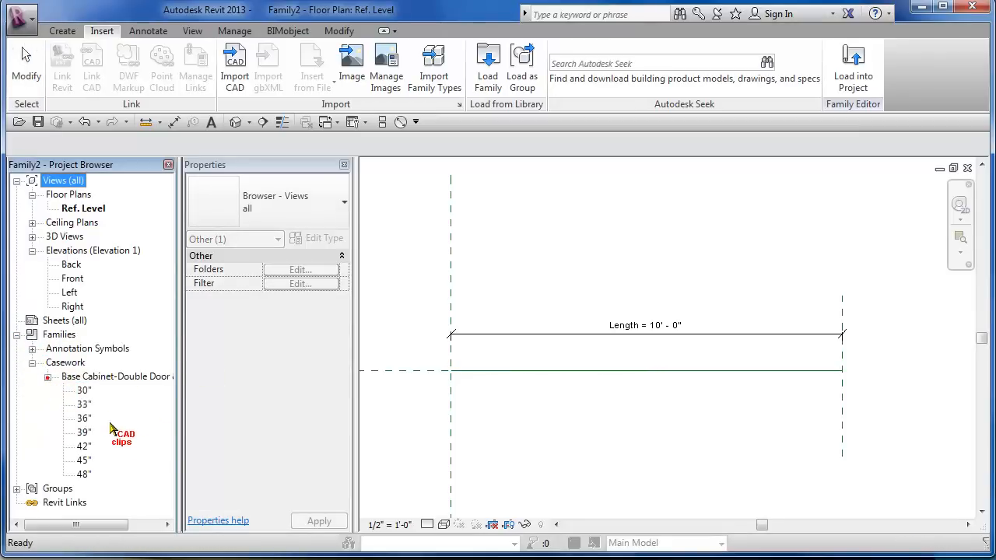
pyautogui.click(84, 391)
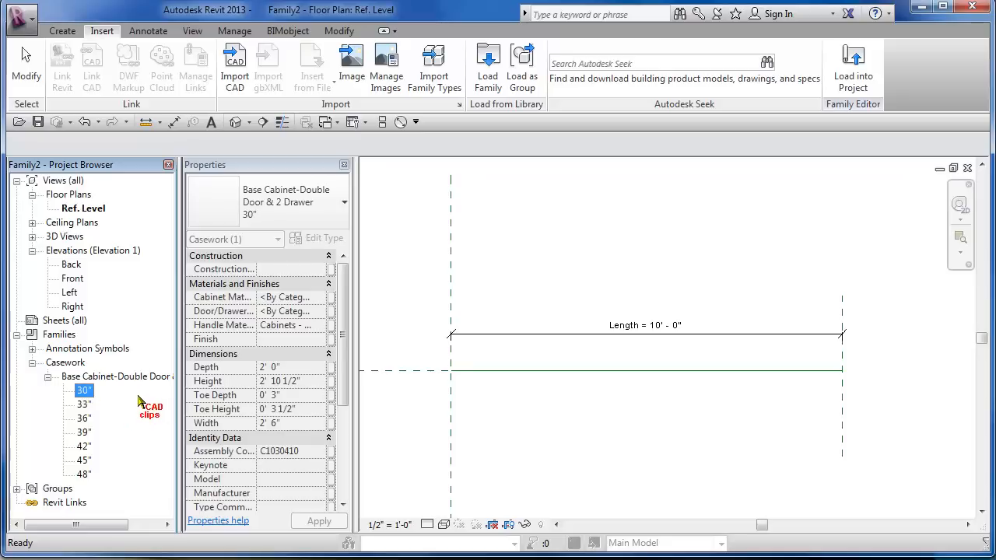
pyautogui.moveTo(262, 381); pyautogui.dragTo(605, 319)
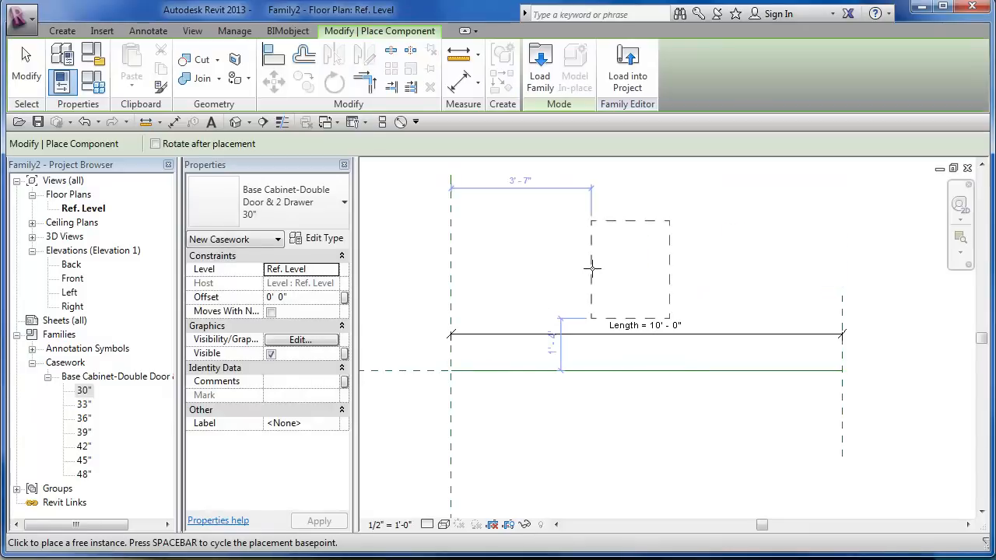
pyautogui.click(501, 368)
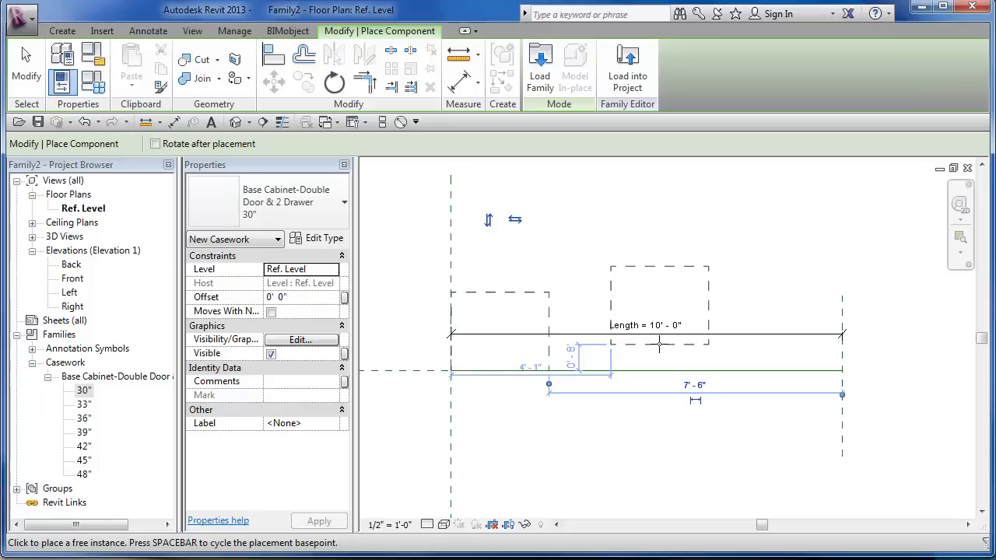
pyautogui.press('Escape')
pyautogui.press('Escape')
pyautogui.moveTo(589, 411); pyautogui.dragTo(689, 417, button='middle')
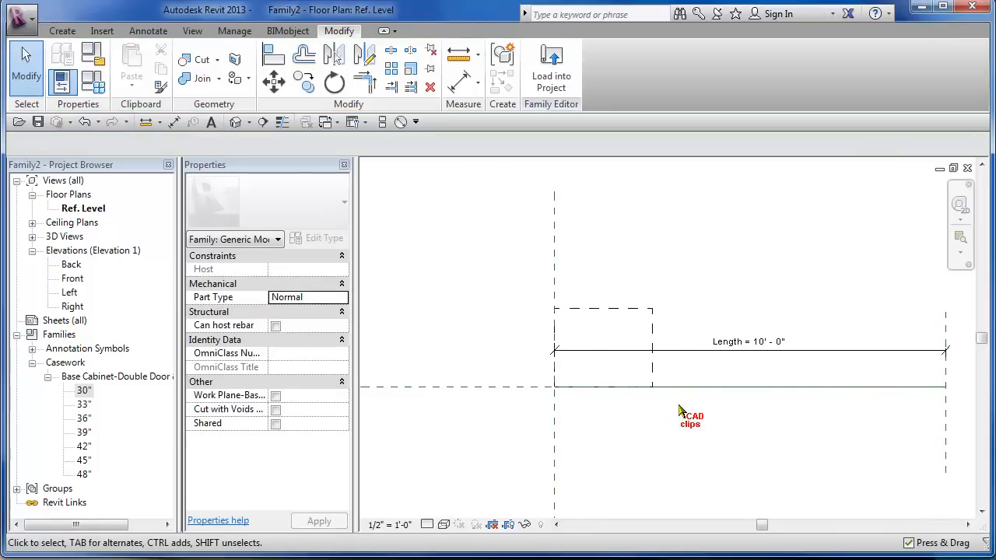
# Add an Integer instance parameter named No Cabinets, grouped under General, with the formula Length / 2' 6"
pyautogui.click(99, 93)
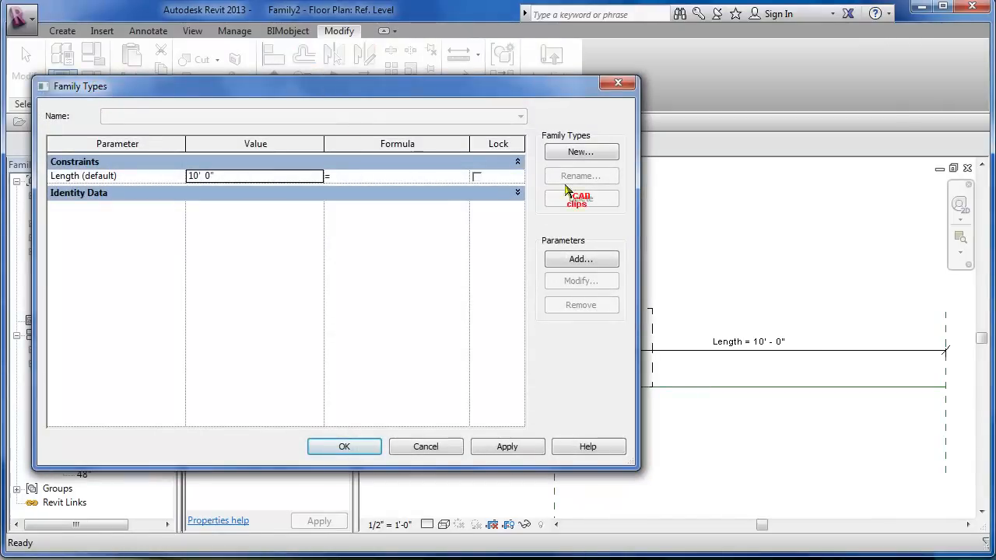
pyautogui.click(601, 260)
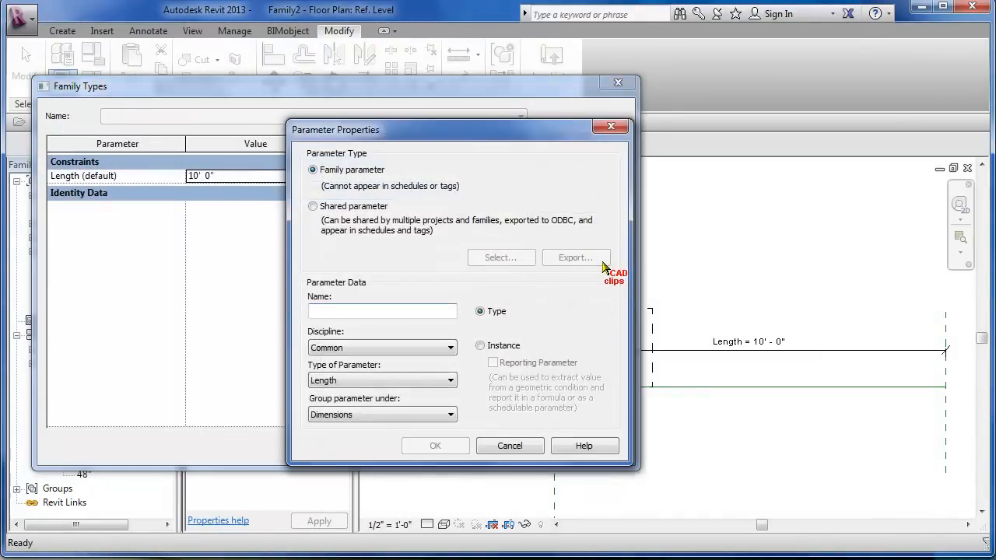
pyautogui.write('nO c')
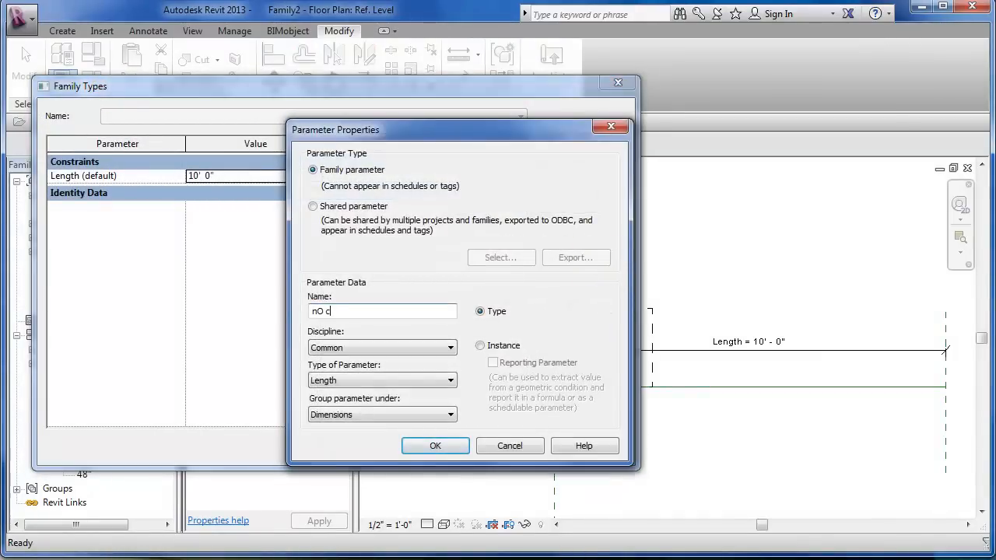
pyautogui.write('ABI')
pyautogui.write('No Cabinets')
pyautogui.click(500, 348)
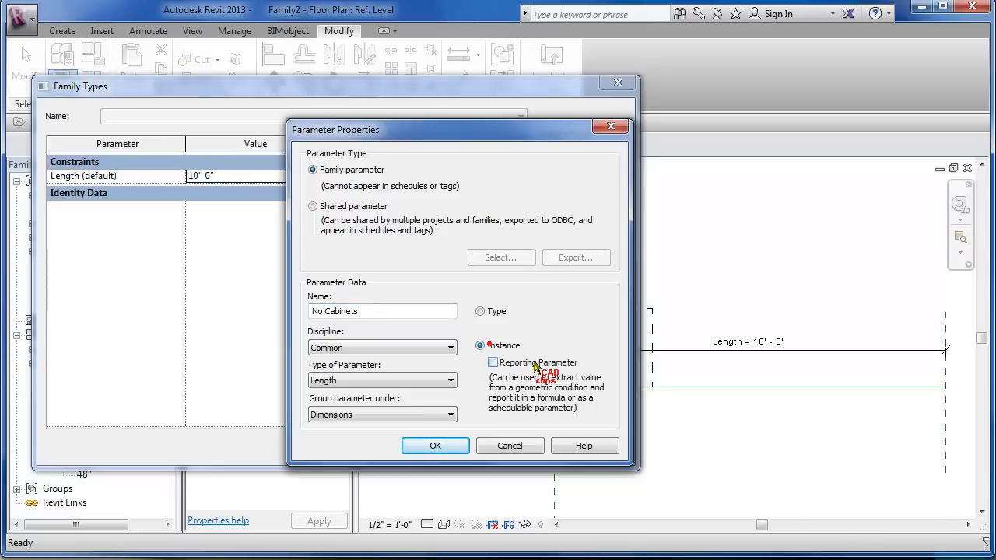
pyautogui.click(393, 380)
pyautogui.click(326, 405)
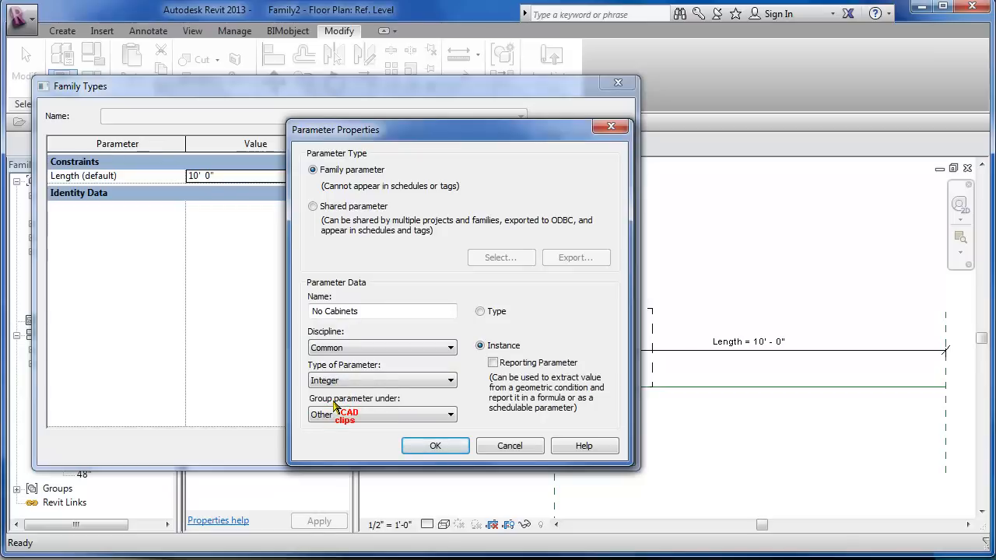
pyautogui.click(410, 415)
pyautogui.click(366, 431)
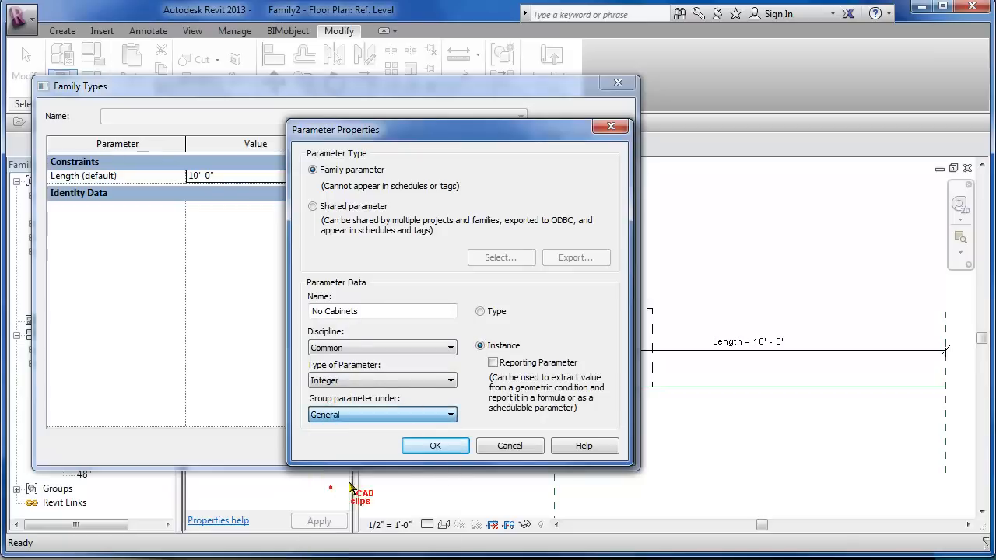
pyautogui.click(426, 445)
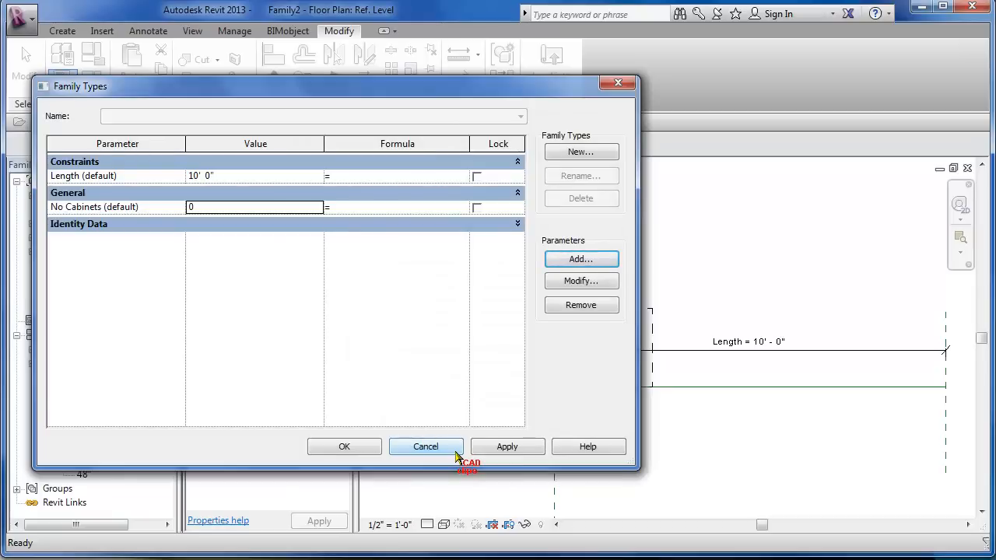
pyautogui.click(356, 208)
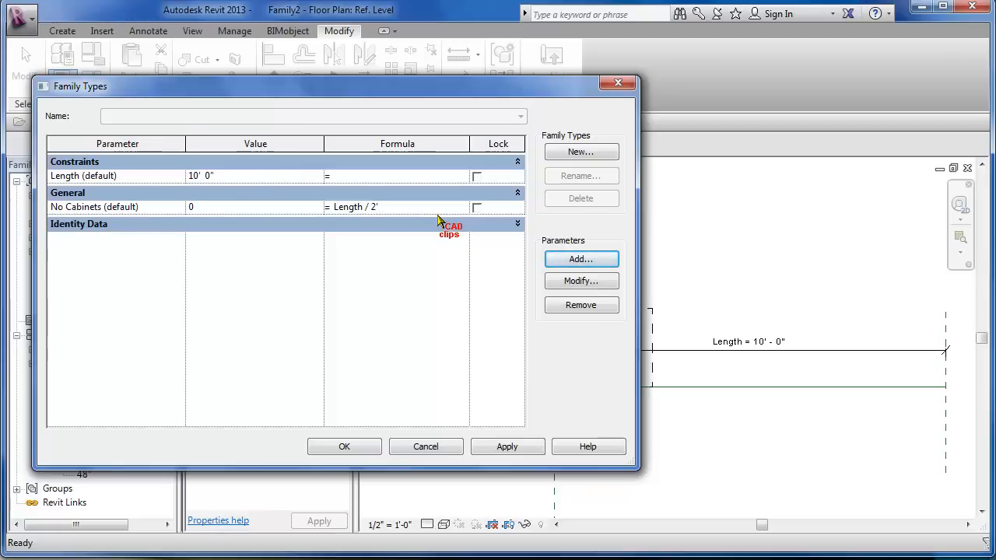
pyautogui.click(514, 446)
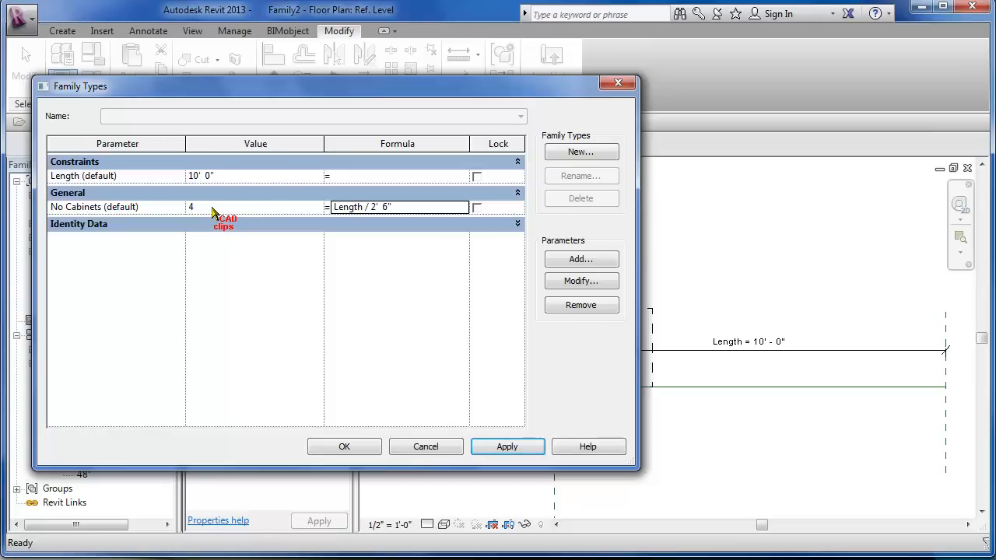
# Add a Length-type instance parameter named Counter Length, grouped under Dimensions, with the formula No Cabinets * 2' 6"
pyautogui.click(597, 260)
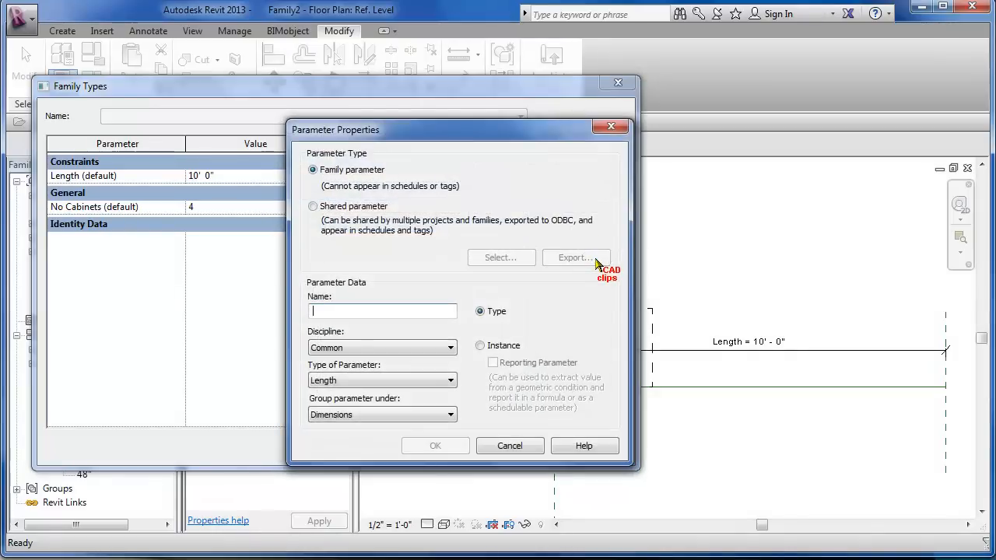
pyautogui.write('Co')
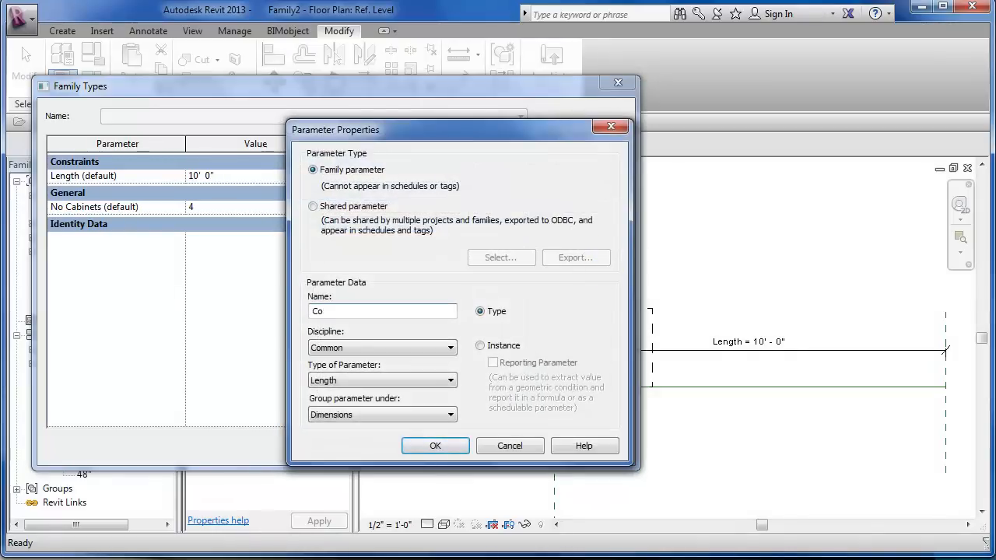
pyautogui.write('unter Length')
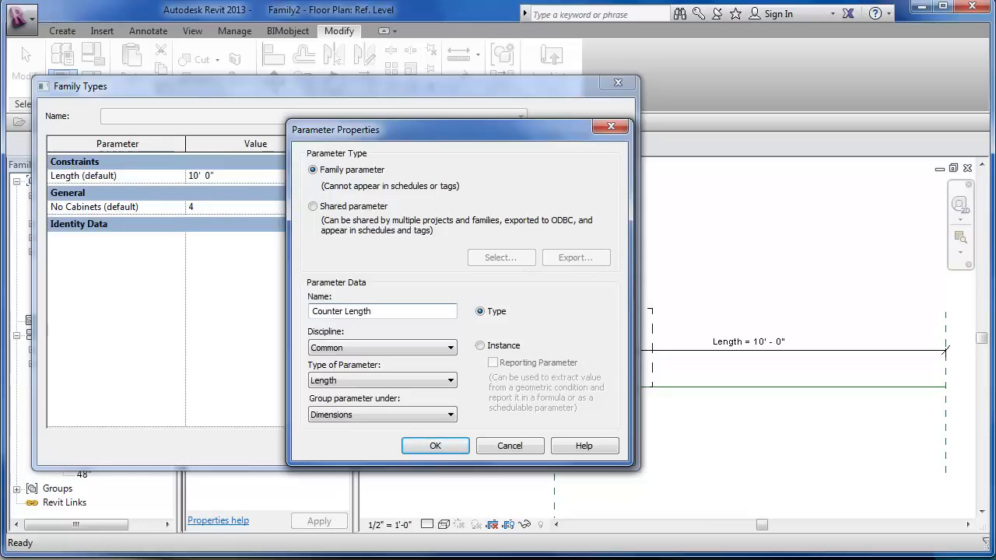
pyautogui.click(480, 345)
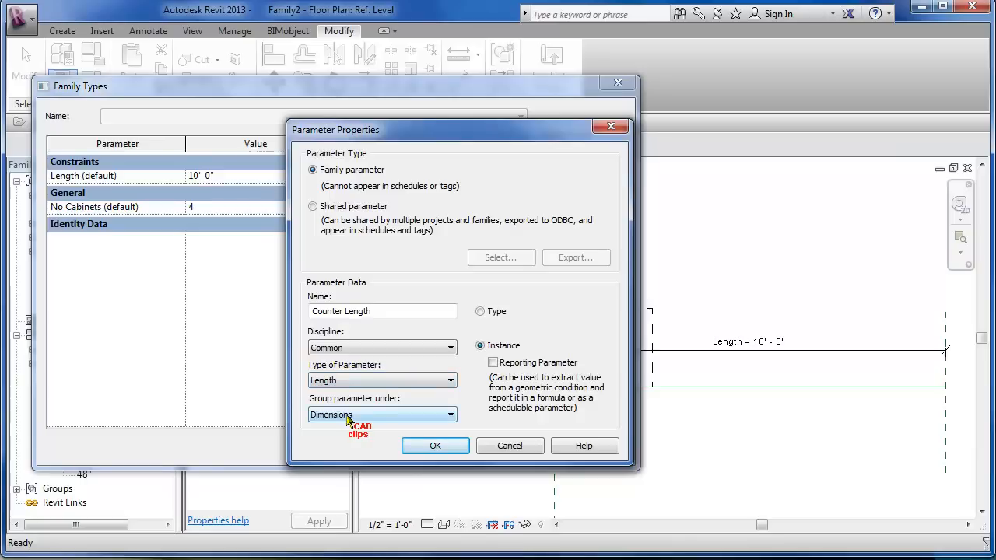
pyautogui.click(436, 446)
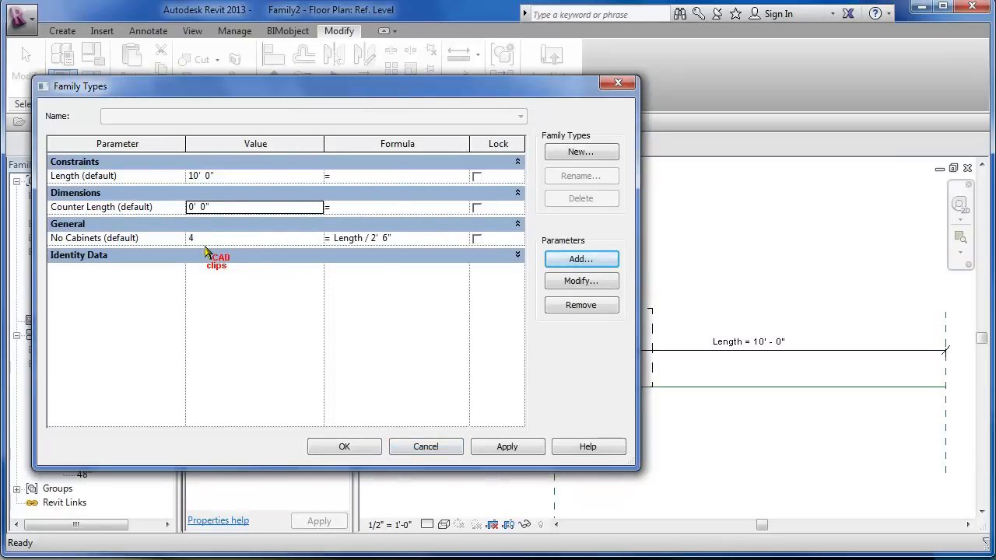
pyautogui.click(363, 207)
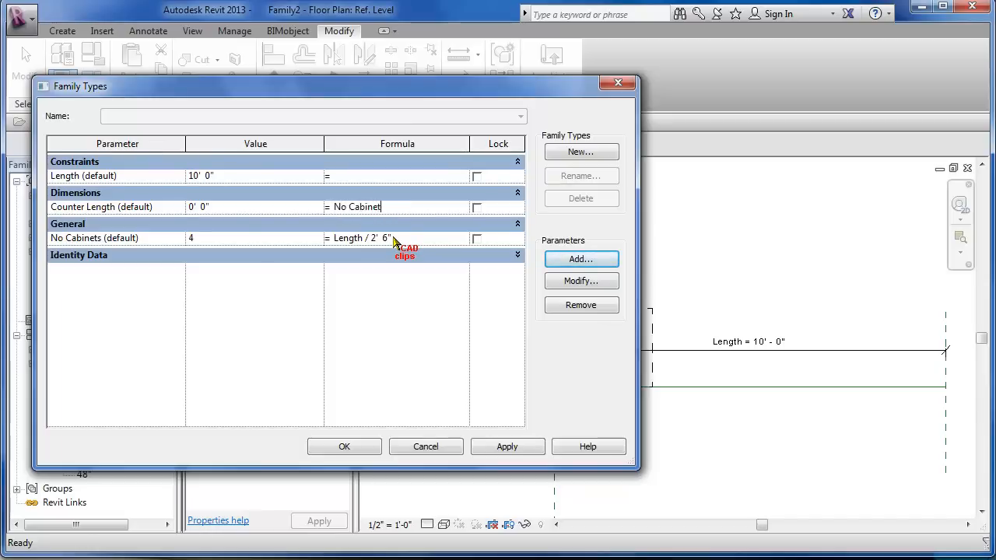
pyautogui.write('s')
pyautogui.write("* 2 '")
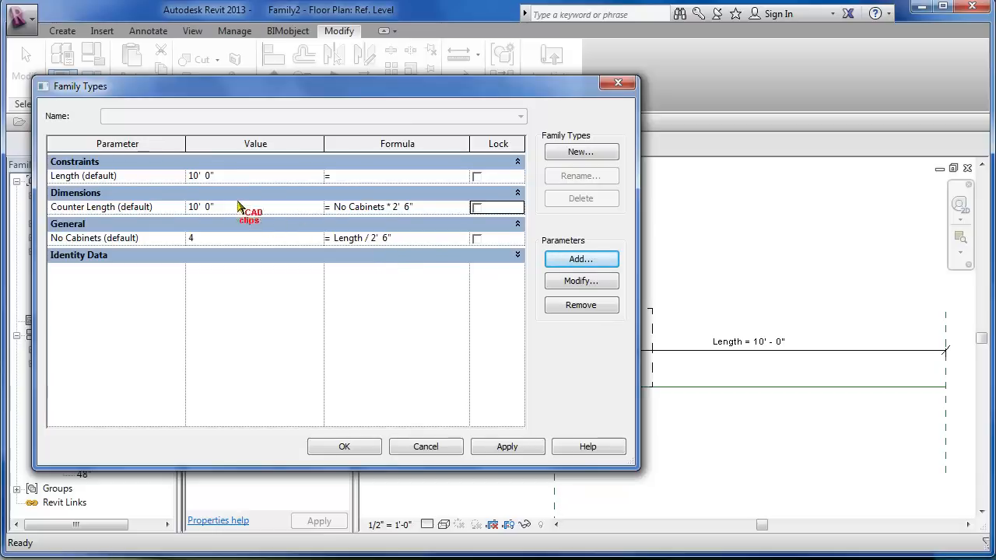
# Test the two formulas by applying a default Length of 11'
pyautogui.click(232, 177)
pyautogui.doubleClick(232, 177)
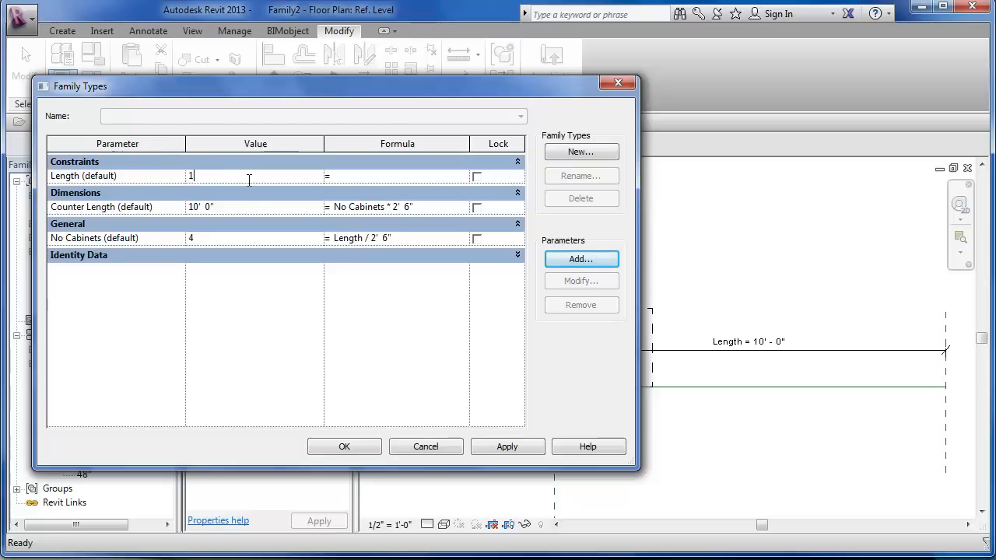
pyautogui.click(504, 447)
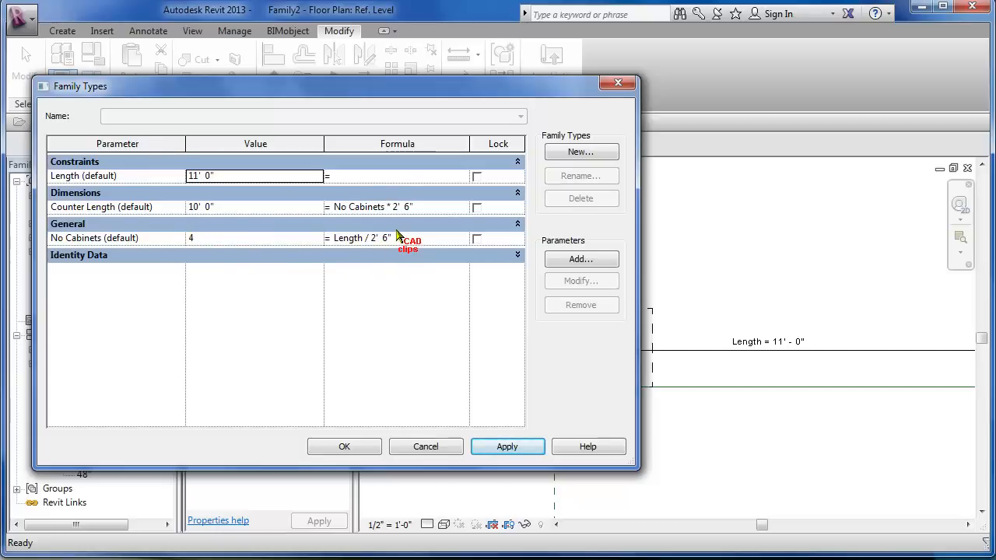
# Set the family's default Length to 12' and accept the family types
pyautogui.click(233, 177)
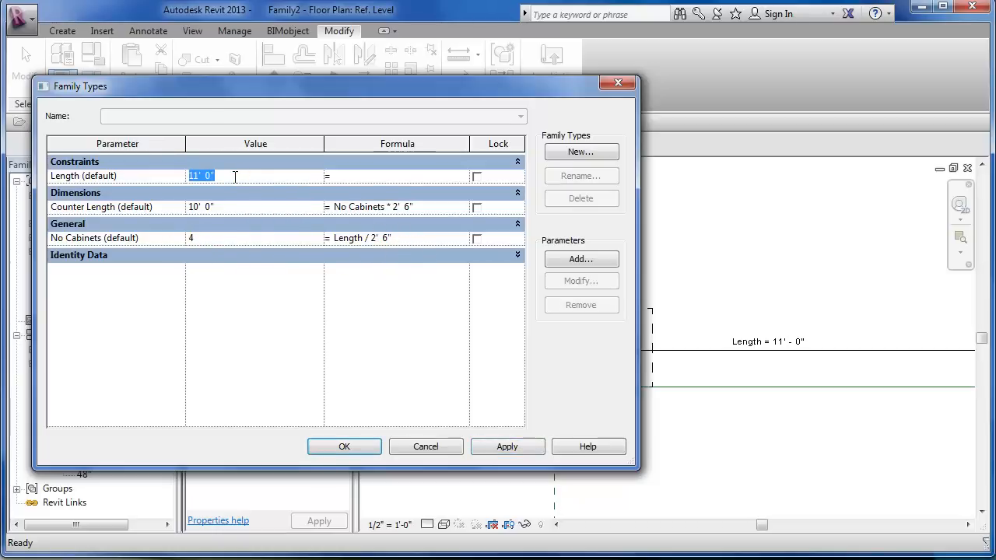
pyautogui.write('12')
pyautogui.click(509, 446)
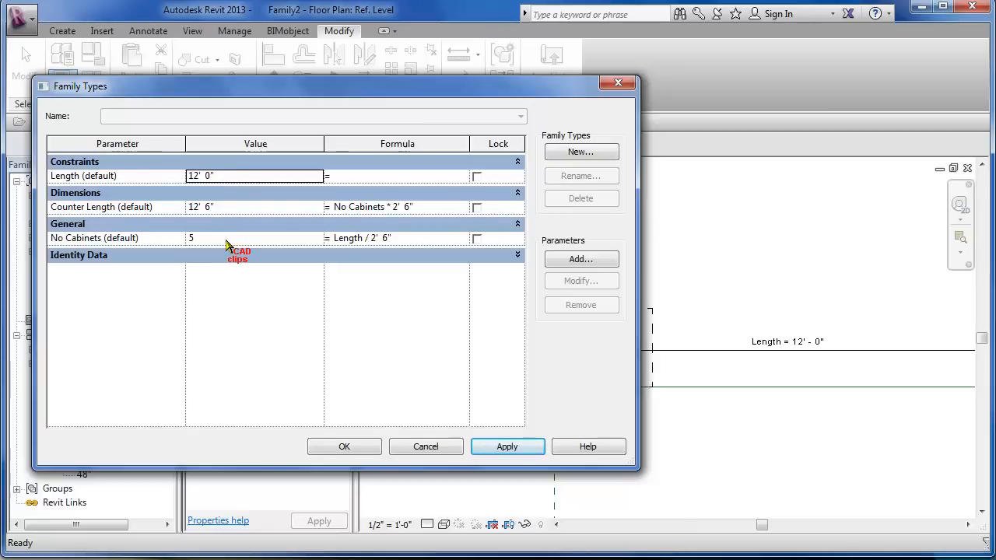
pyautogui.click(346, 448)
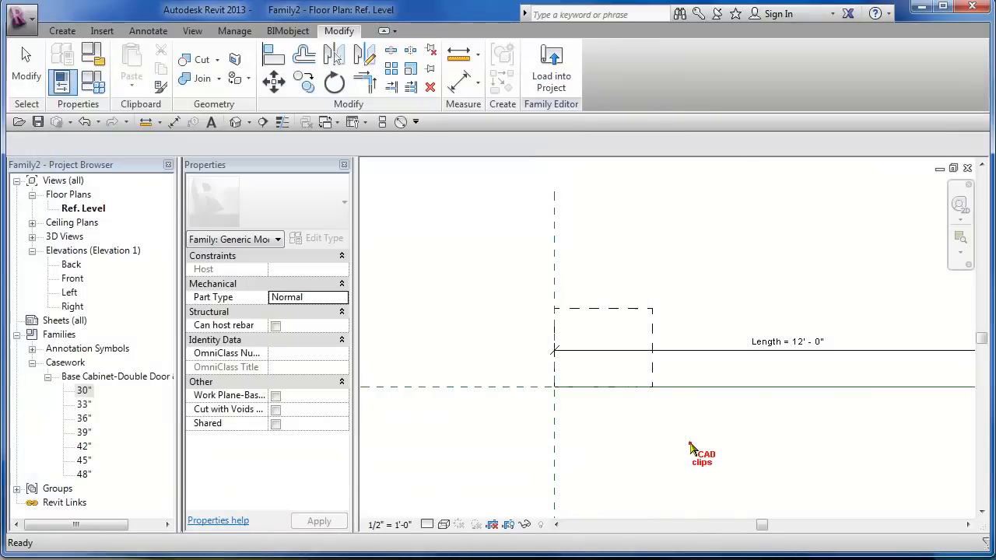
# Array the cabinet linearly as 3 grouped and associated items, setting the second item's position by the cabinet's own width along the reference line
pyautogui.scroll(-2, 695, 447)
pyautogui.moveTo(696, 447); pyautogui.dragTo(530, 411, button='middle')
pyautogui.scroll(1, 582, 390)
pyautogui.click(508, 348)
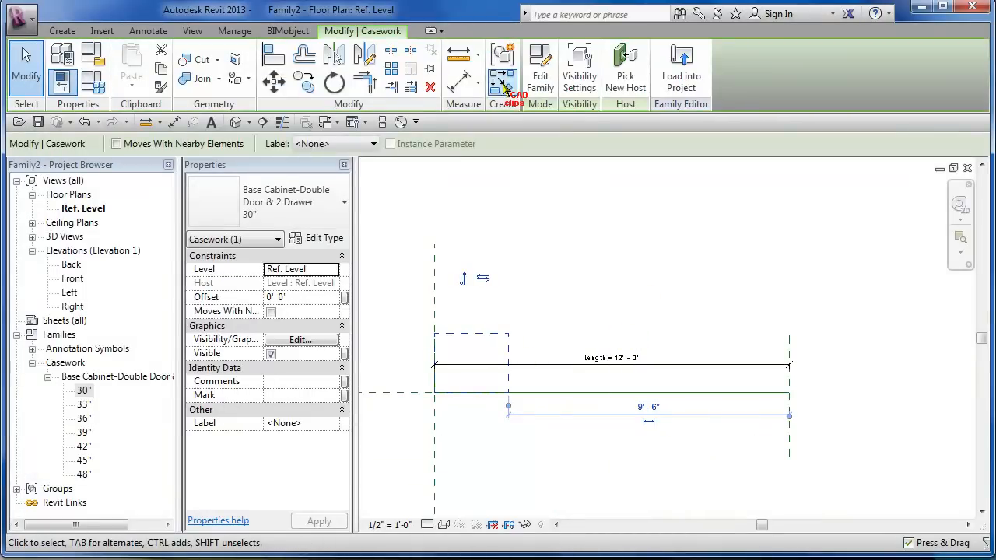
pyautogui.click(393, 70)
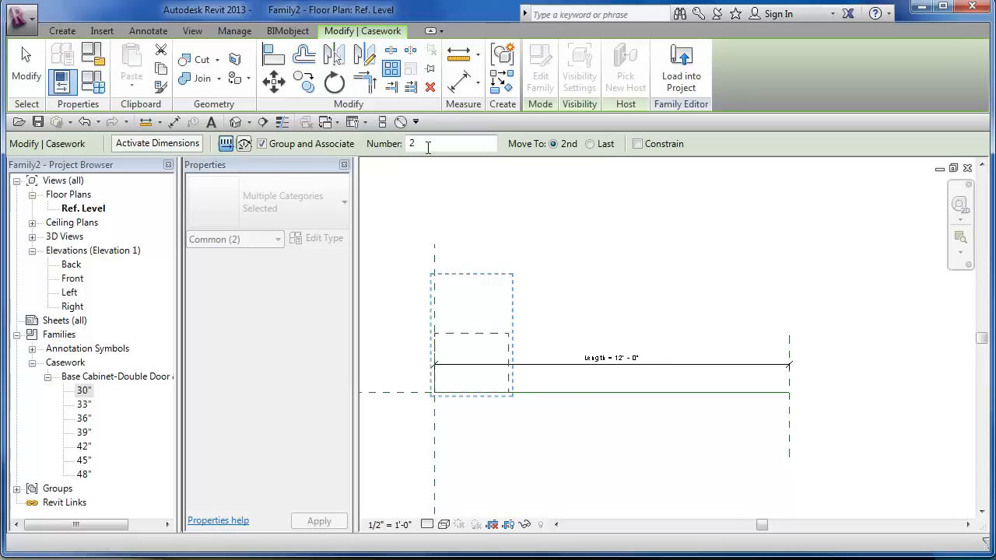
pyautogui.moveTo(434, 144); pyautogui.dragTo(367, 159)
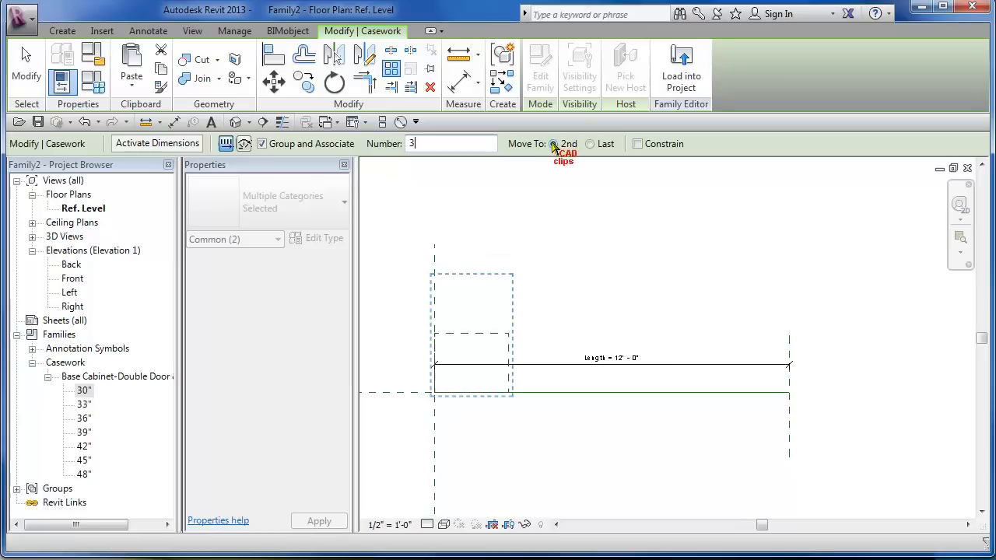
pyautogui.click(434, 392)
pyautogui.click(509, 393)
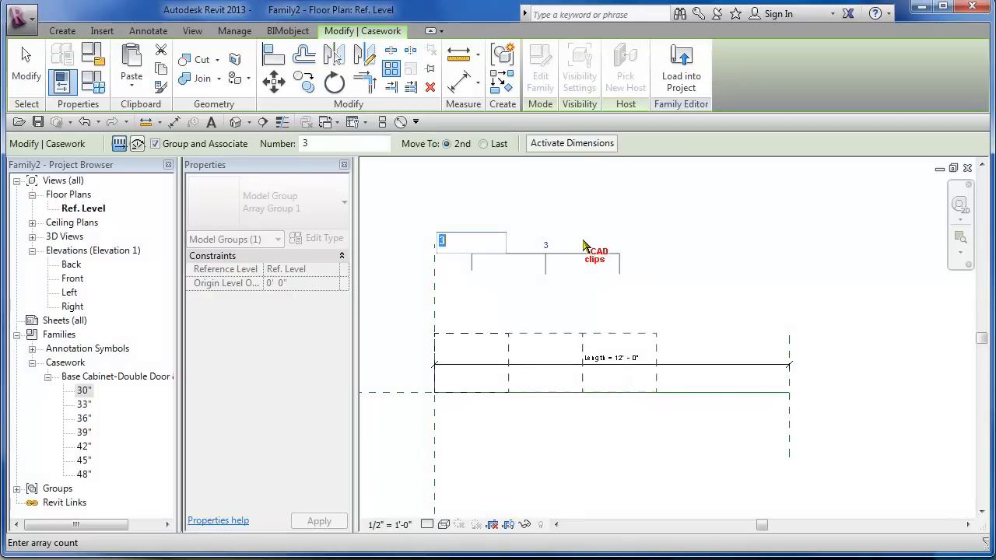
pyautogui.click(590, 211)
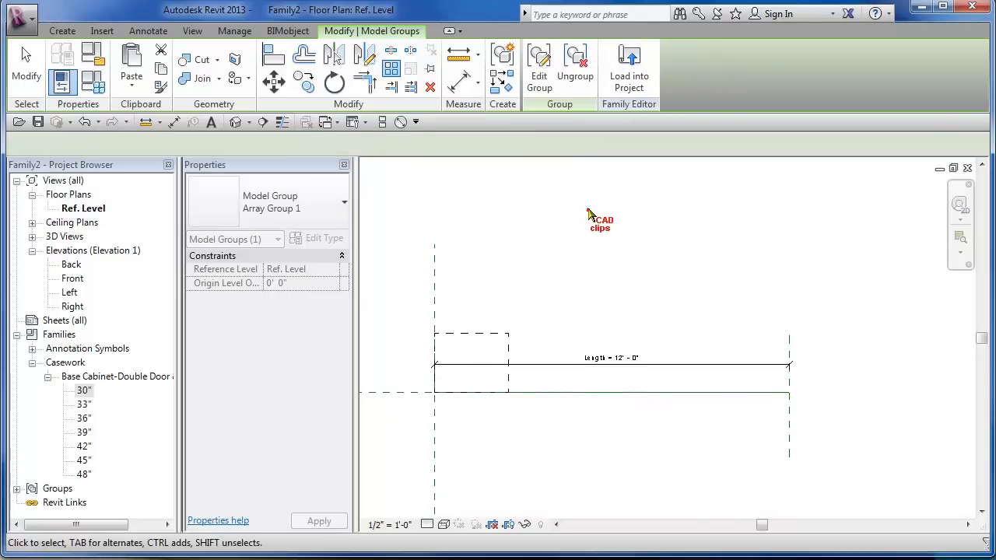
pyautogui.click(591, 209)
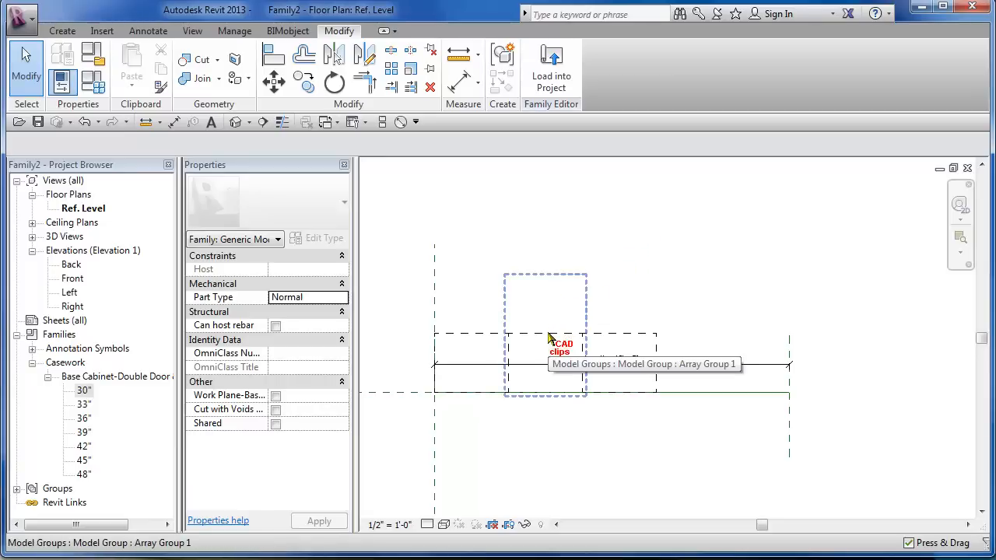
# Check the arrayed cabinets in 3D, and label the array's count in the Ref. Level plan with the No Cabinets parameter
pyautogui.click(235, 122)
pyautogui.keyDown('shift'); pyautogui.moveTo(747, 374); pyautogui.dragTo(523, 391, button='middle'); pyautogui.keyUp('shift')
pyautogui.keyDown('shift'); pyautogui.moveTo(451, 330); pyautogui.dragTo(683, 396, button='middle'); pyautogui.keyUp('shift')
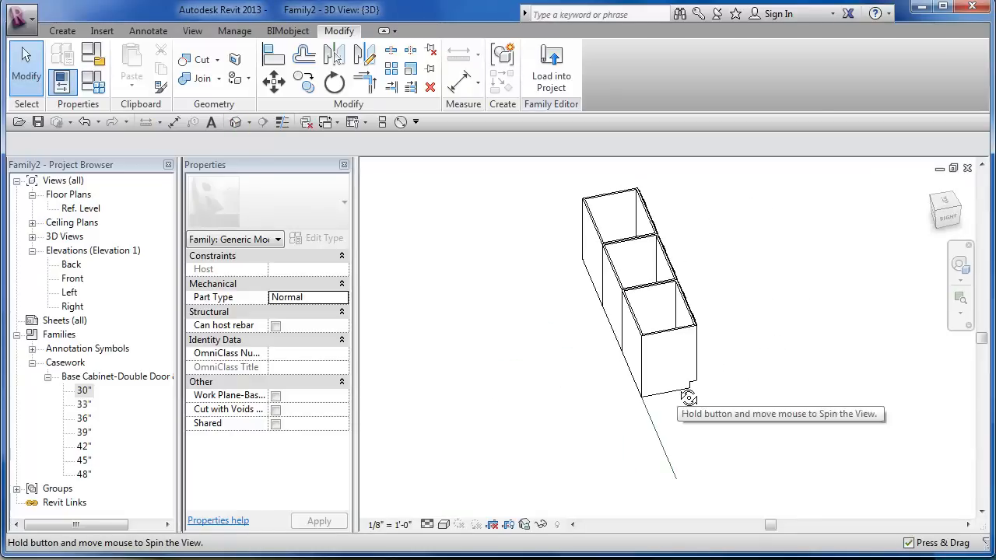
pyautogui.doubleClick(90, 208)
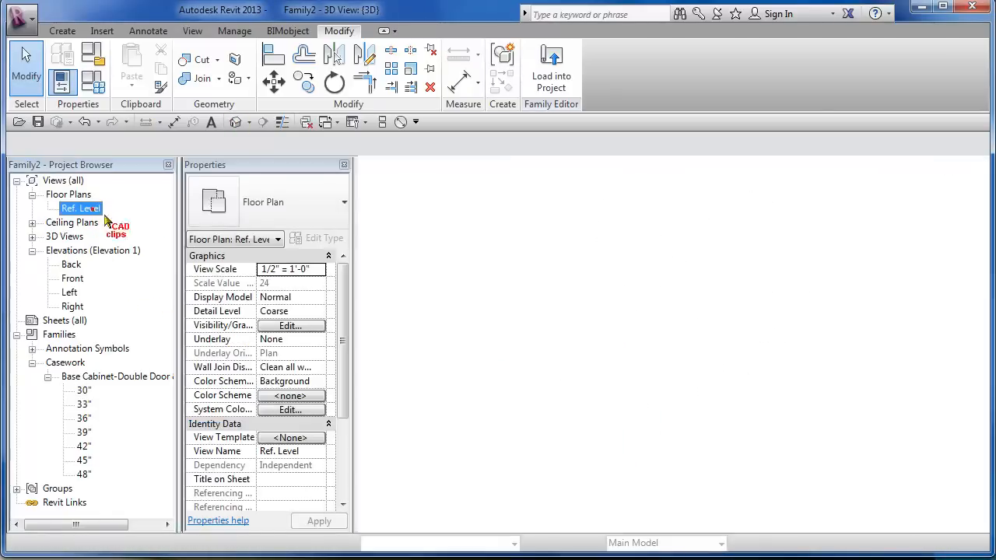
pyautogui.click(579, 355)
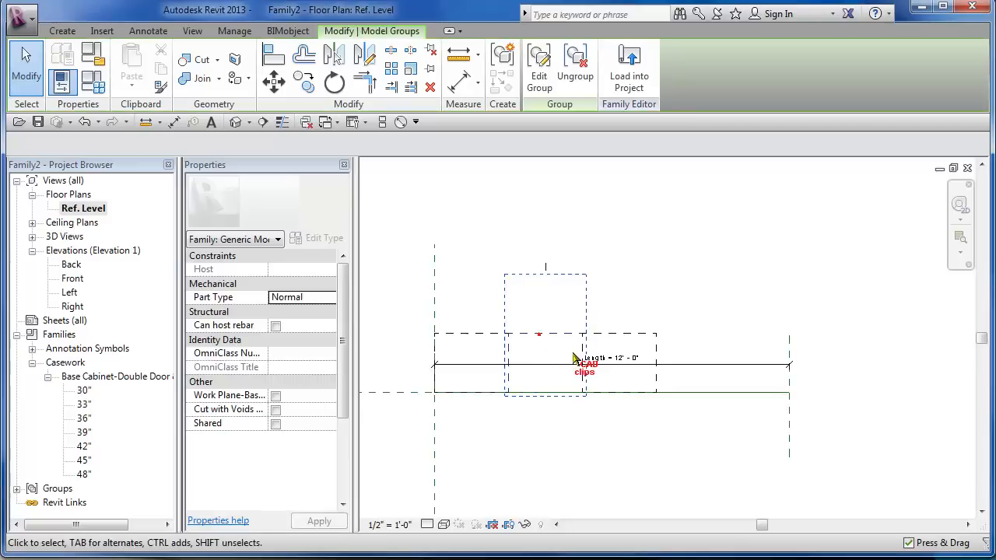
pyautogui.scroll(1, 566, 247)
pyautogui.moveTo(629, 256); pyautogui.dragTo(685, 261, button='middle')
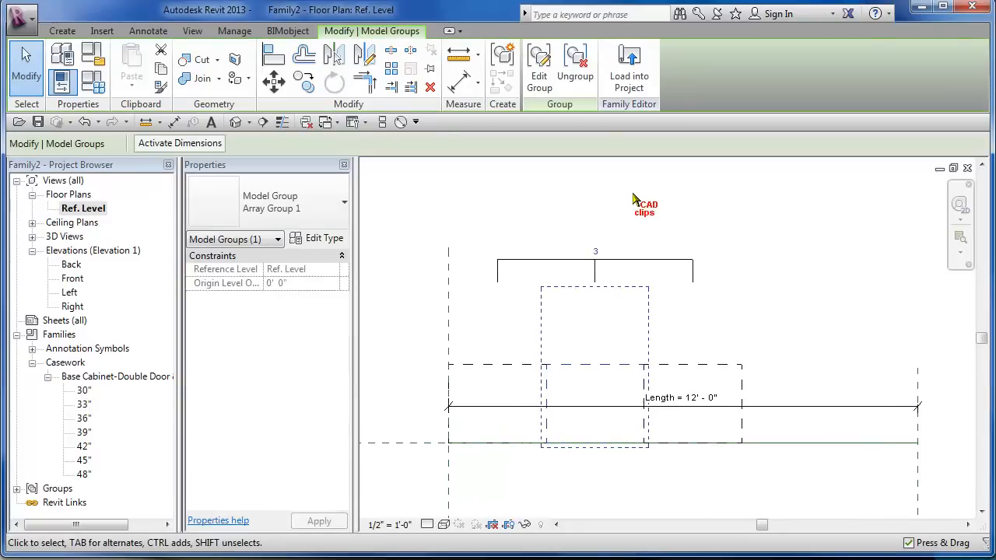
pyautogui.click(634, 265)
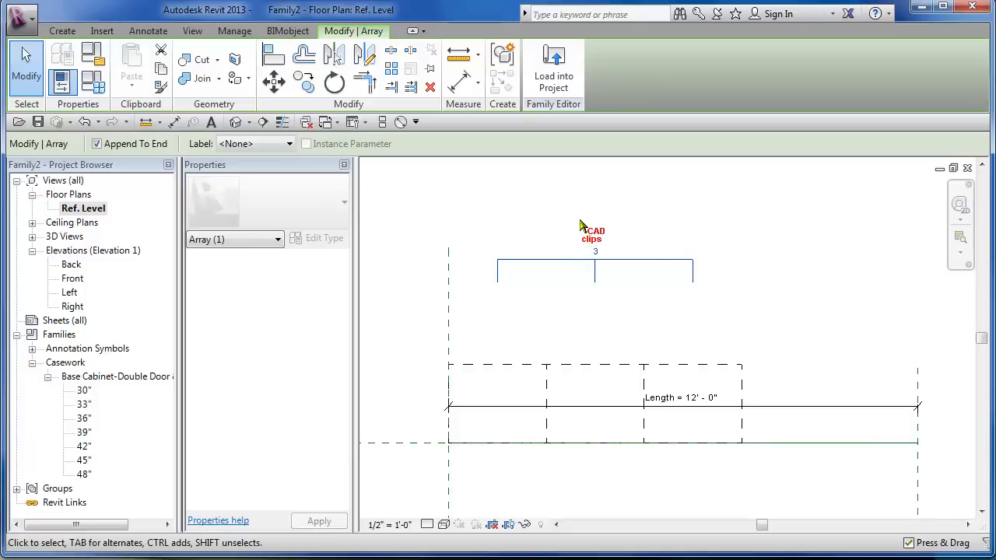
pyautogui.click(290, 144)
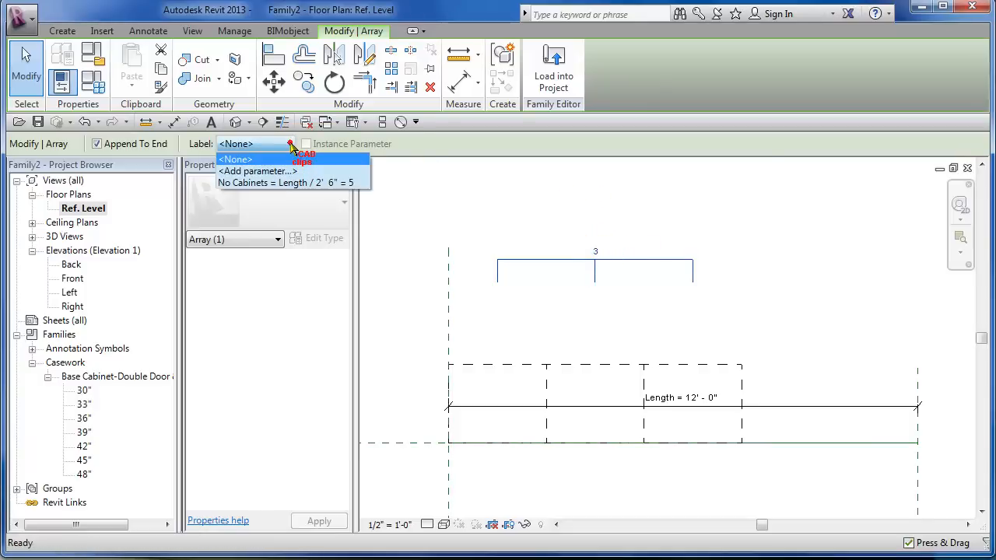
pyautogui.click(271, 184)
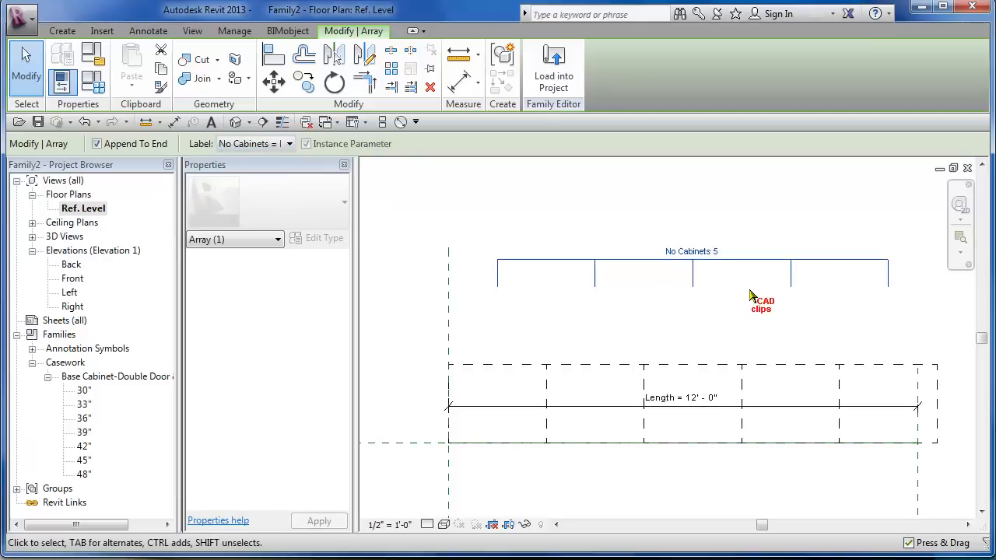
pyautogui.click(732, 218)
# Show the cabinet fronts in the 3D view and test the array by applying a default Length of 8'
pyautogui.scroll(-2, 727, 218)
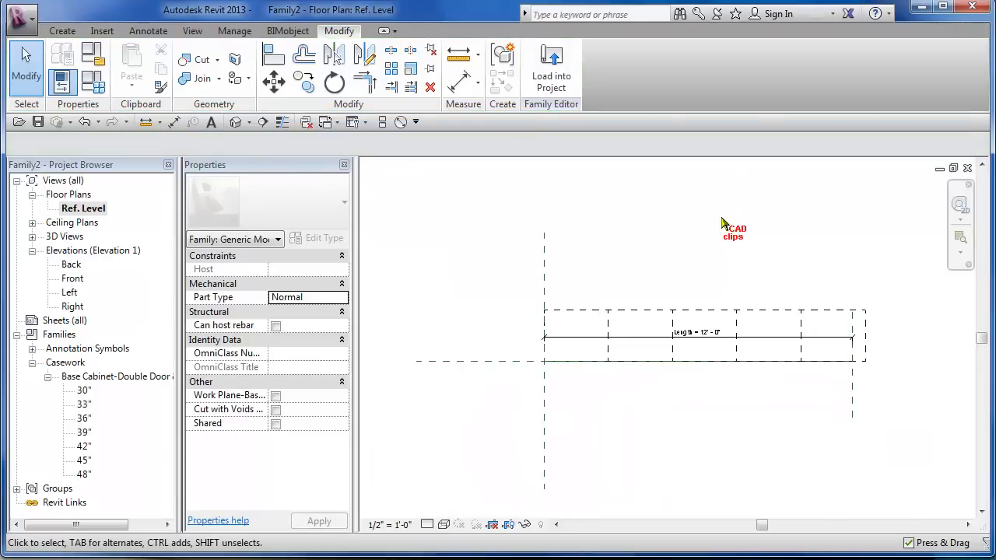
pyautogui.moveTo(721, 224)
pyautogui.mouseDown(button='middle')
pyautogui.moveTo(707, 238)
pyautogui.moveTo(769, 245)
pyautogui.moveTo(719, 229)
pyautogui.mouseUp(button='middle')
pyautogui.click(236, 122)
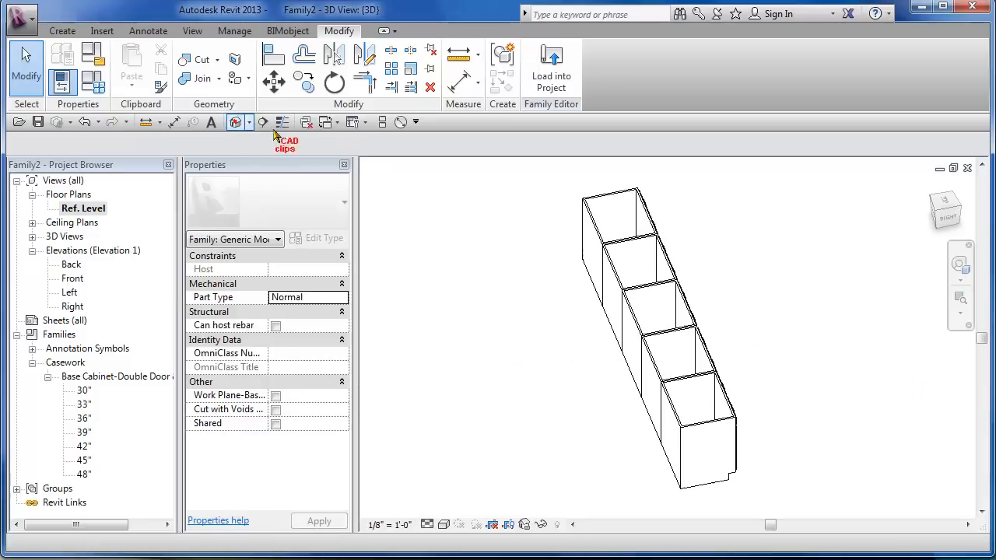
pyautogui.keyDown('shift'); pyautogui.moveTo(730, 300); pyautogui.dragTo(670, 276, button='middle'); pyautogui.keyUp('shift')
pyautogui.moveTo(742, 322); pyautogui.dragTo(815, 327, button='middle')
pyautogui.keyDown('shift'); pyautogui.moveTo(818, 366); pyautogui.dragTo(760, 368, button='middle'); pyautogui.keyUp('shift')
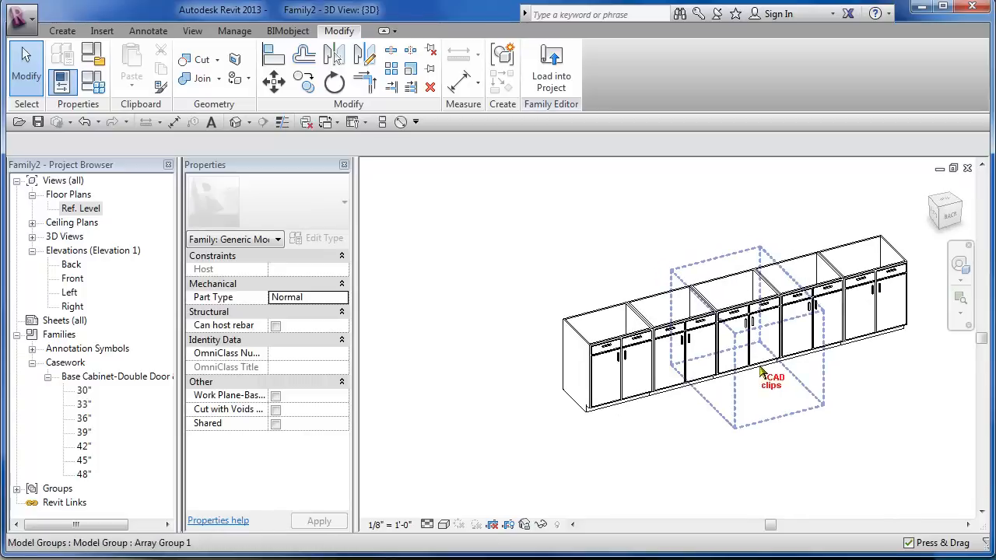
pyautogui.click(99, 91)
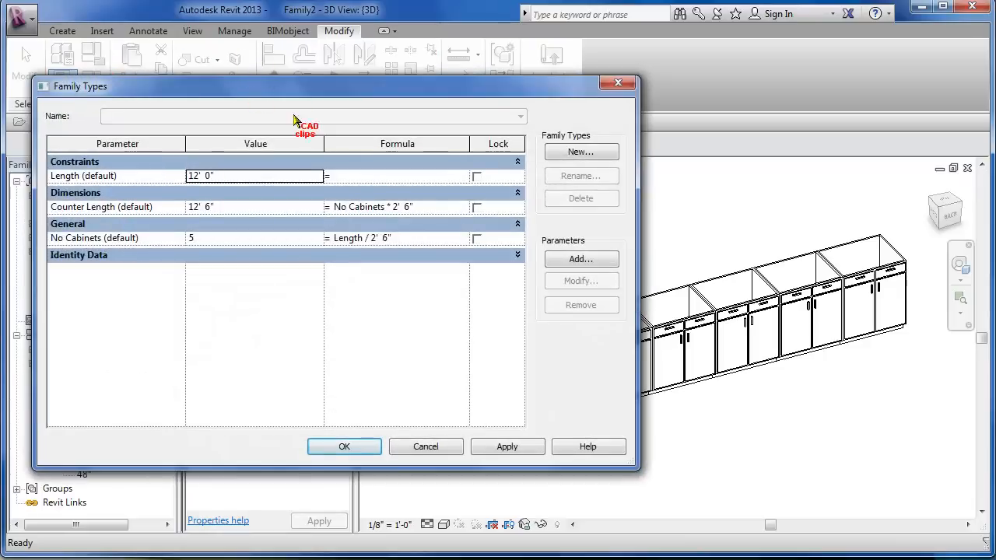
pyautogui.moveTo(288, 88); pyautogui.dragTo(245, 86)
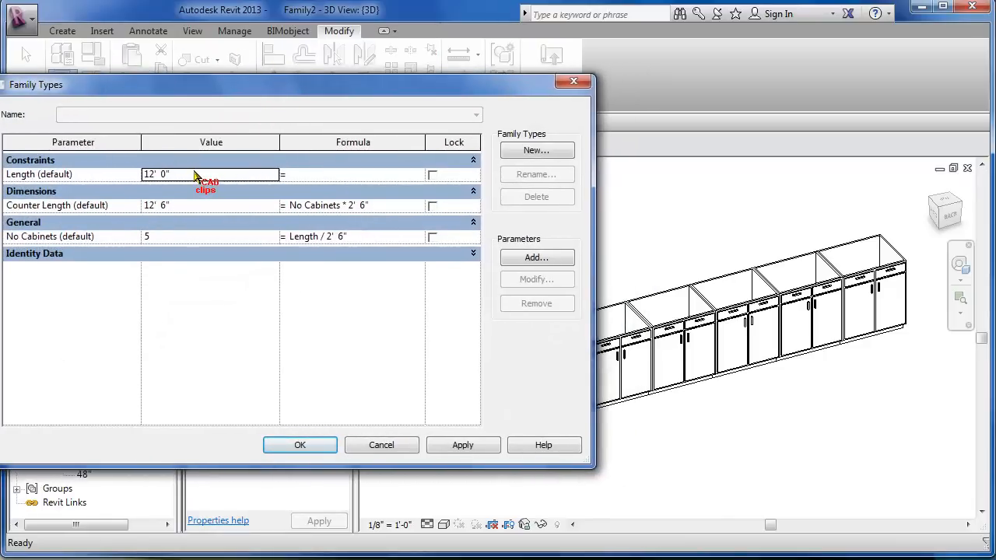
pyautogui.click(198, 174)
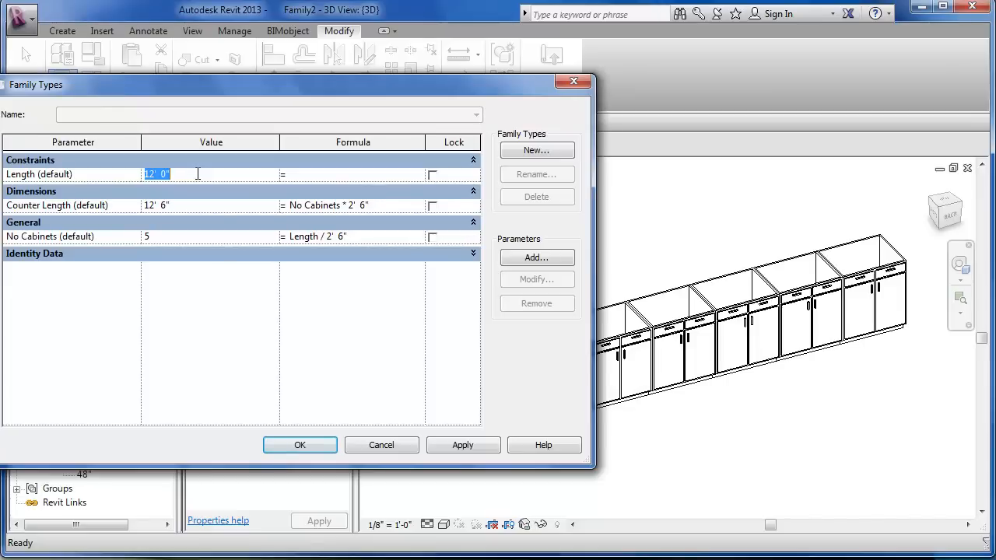
pyautogui.write('8')
pyautogui.click(475, 444)
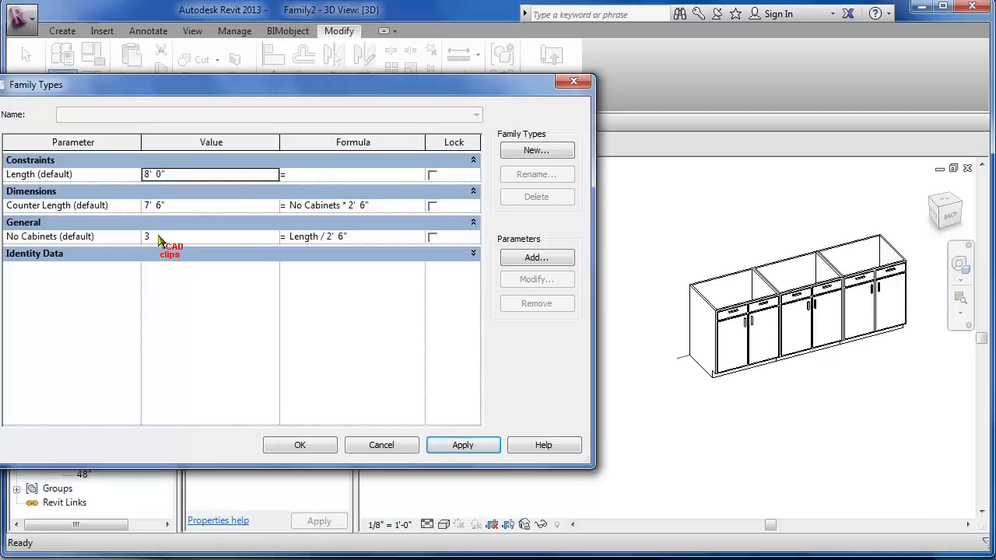
# Test the cabinet array further by applying default Lengths of 9', 10', 11' and 12' in turn
pyautogui.click(188, 174)
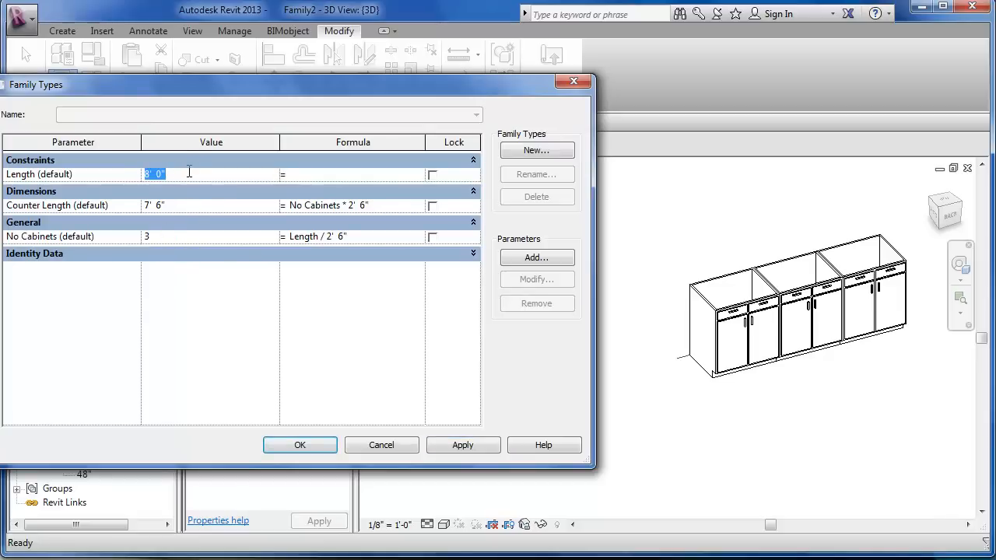
pyautogui.write('9')
pyautogui.click(463, 446)
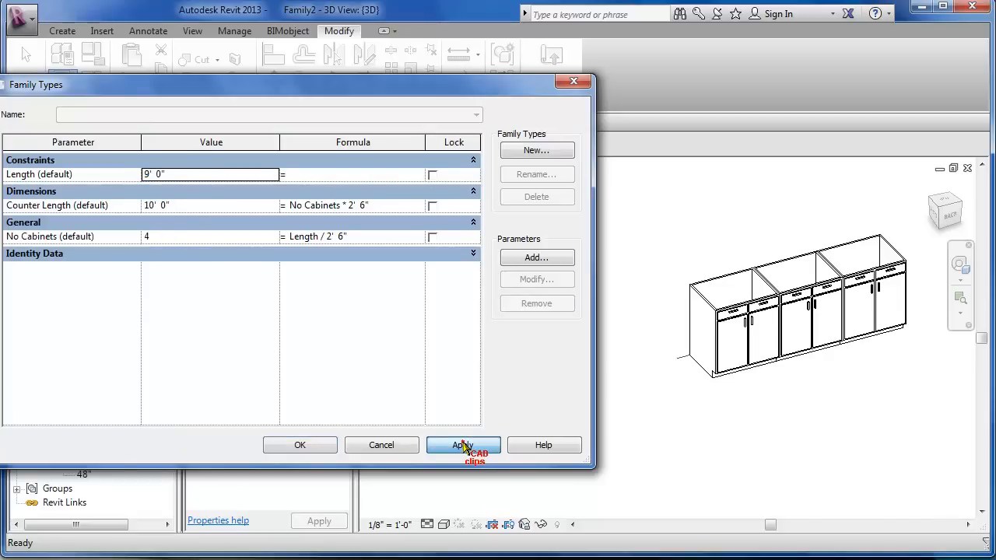
pyautogui.moveTo(379, 92); pyautogui.dragTo(396, 88)
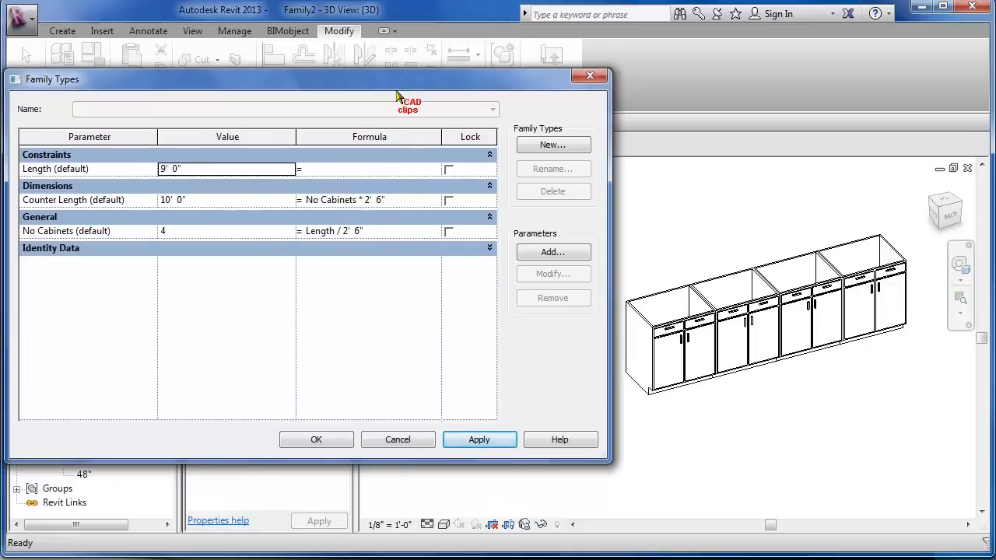
pyautogui.click(200, 169)
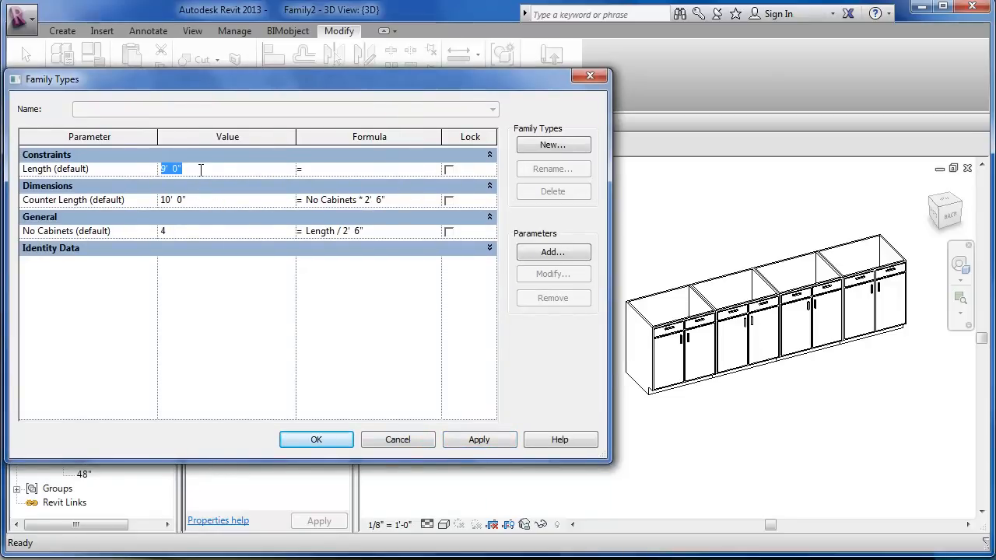
pyautogui.click(477, 440)
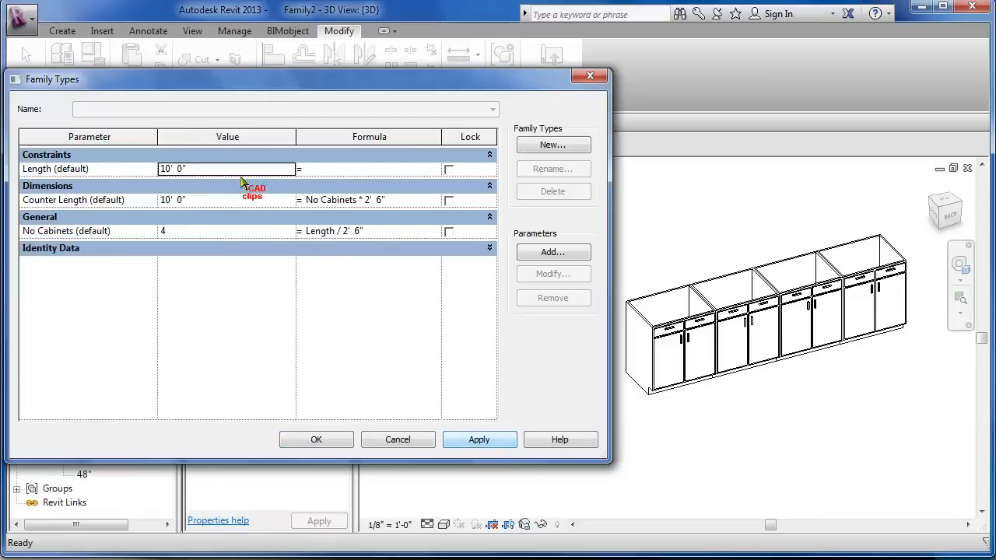
pyautogui.click(218, 168)
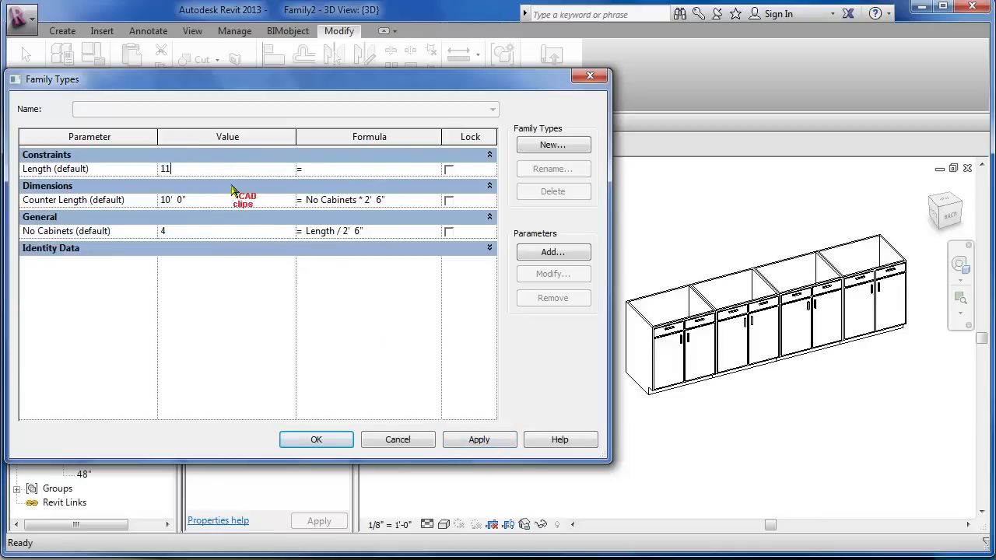
pyautogui.click(478, 438)
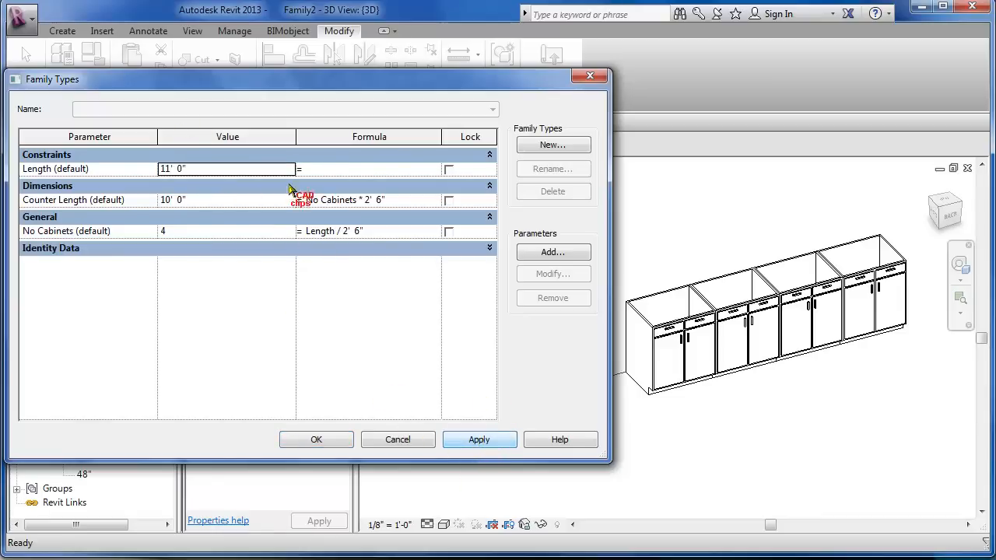
pyautogui.click(221, 168)
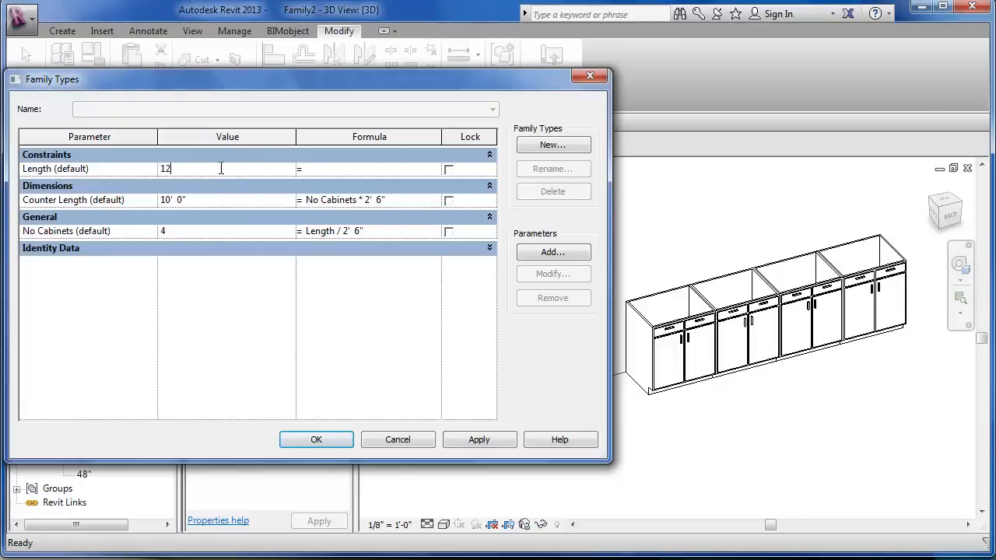
pyautogui.click(478, 438)
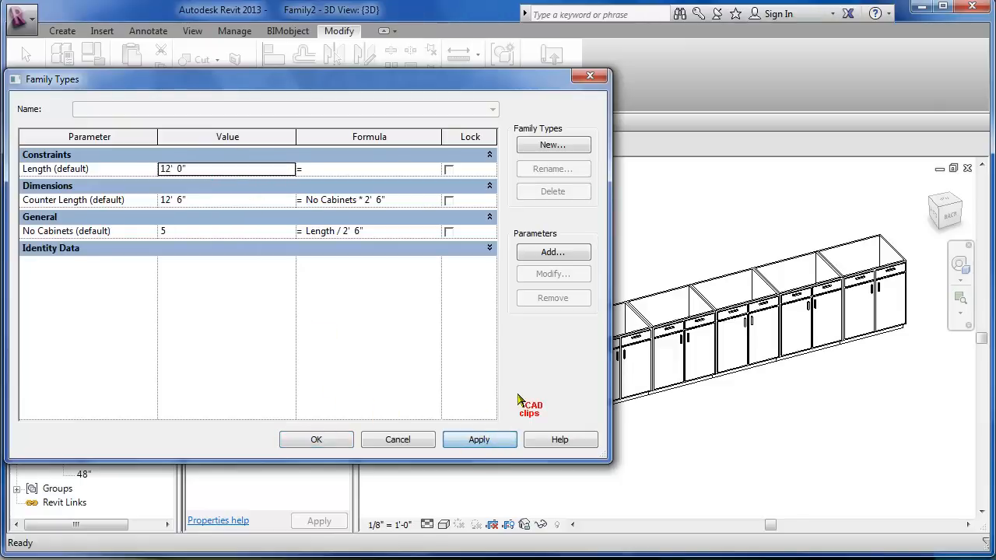
# Try to apply a default Length of 3' to the cabinet array
pyautogui.click(212, 168)
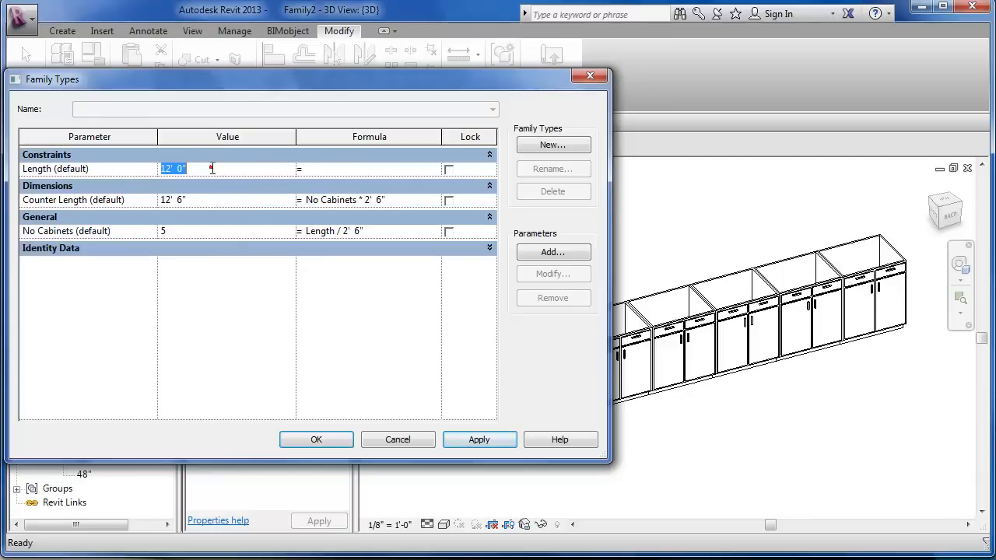
pyautogui.write('3')
pyautogui.click(476, 440)
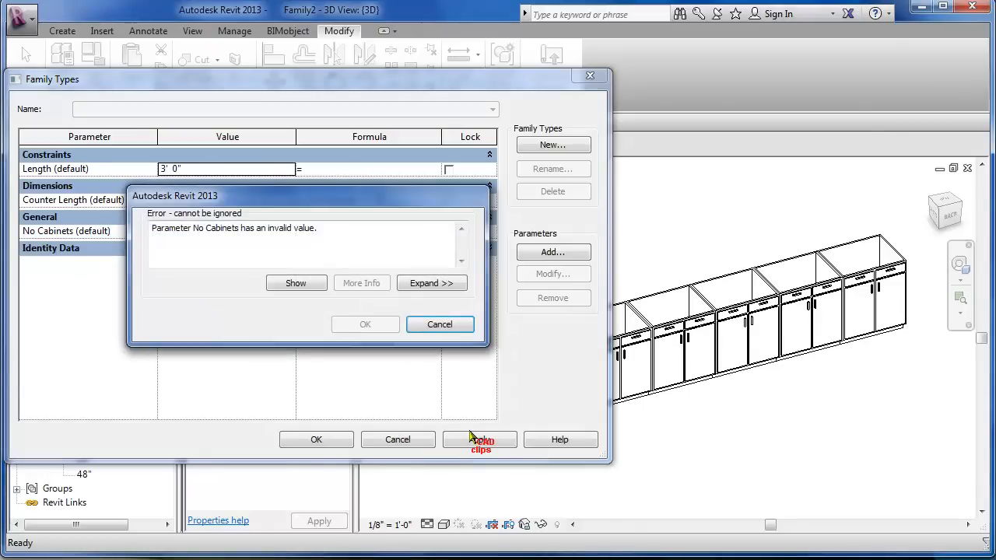
pyautogui.click(441, 324)
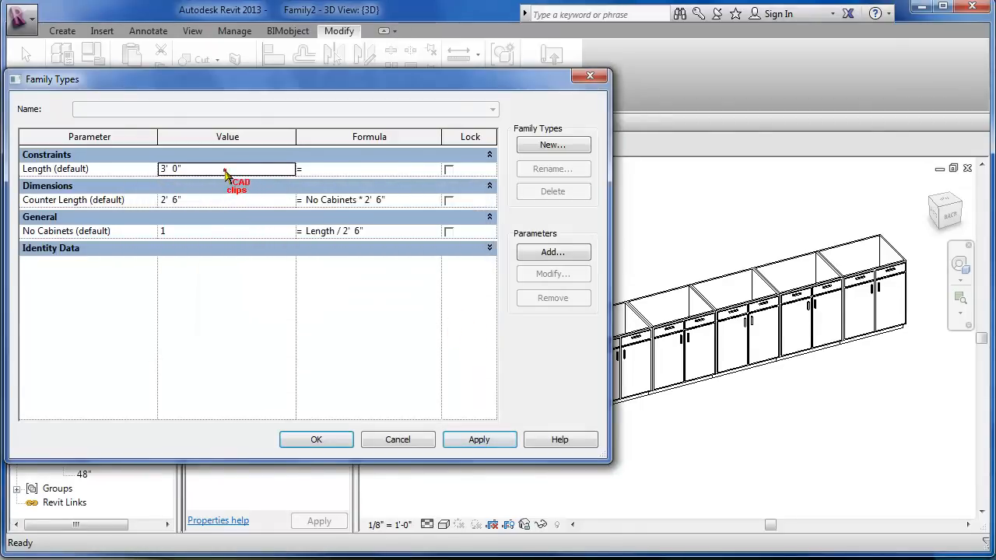
# Set the family's default Length to 5' and apply it to the cabinet array
pyautogui.click(225, 170)
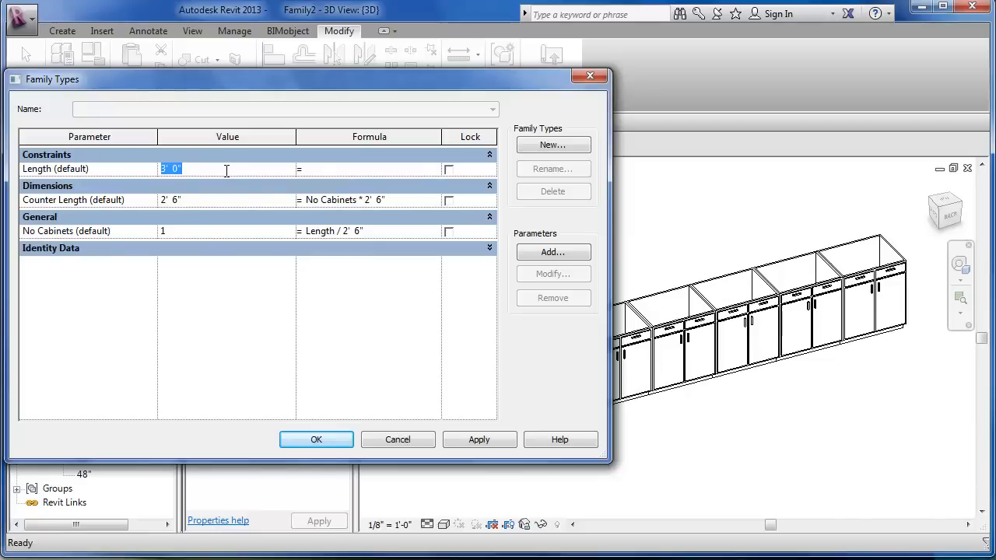
pyautogui.click(490, 440)
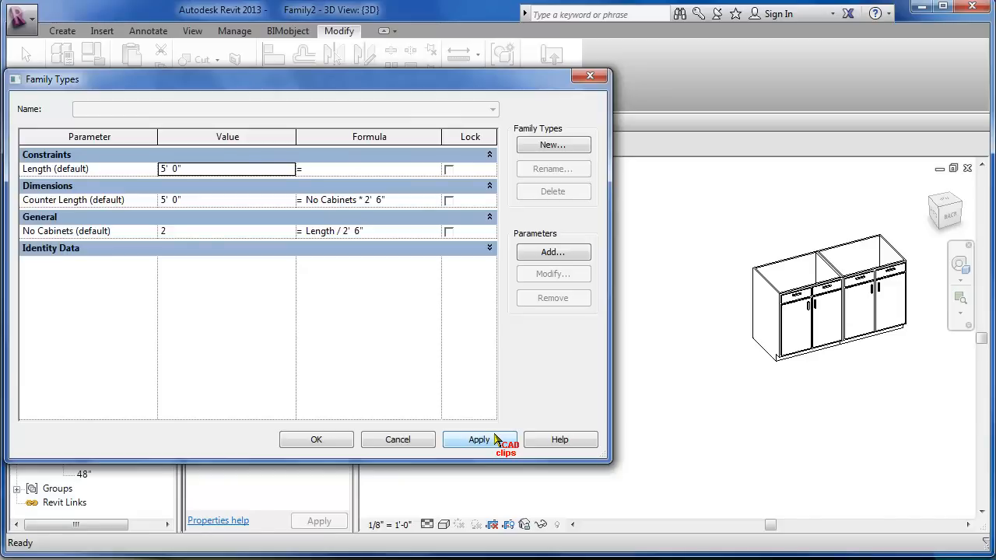
pyautogui.moveTo(256, 75); pyautogui.dragTo(279, 82)
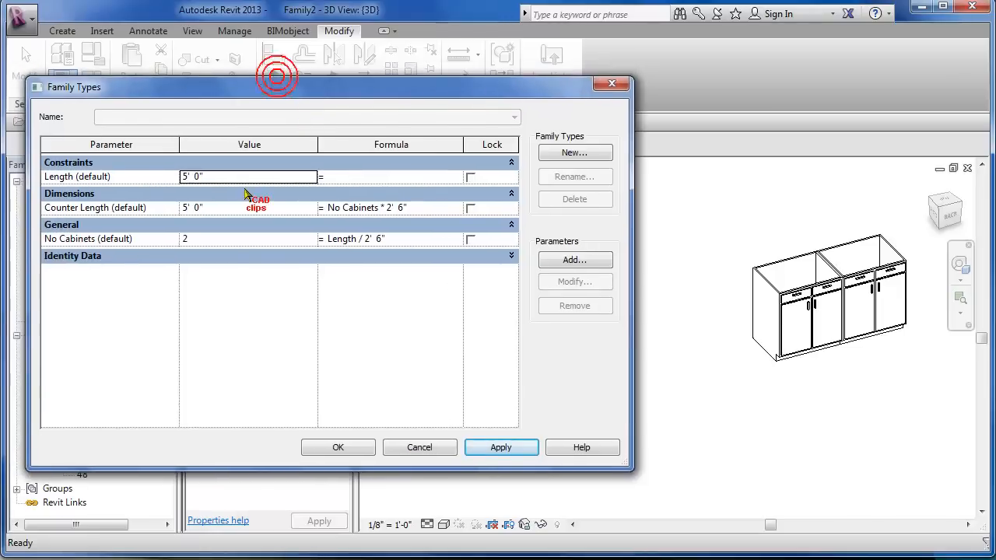
# Test the cabinet array by applying default Lengths of 6', 7' and 8' in turn, leaving it at 8'
pyautogui.click(228, 182)
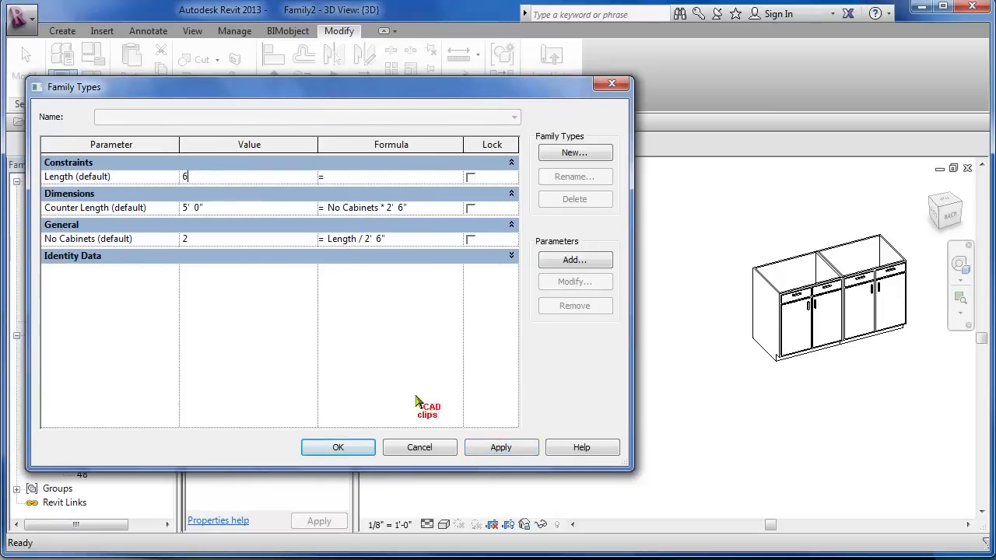
pyautogui.write('6')
pyautogui.click(506, 449)
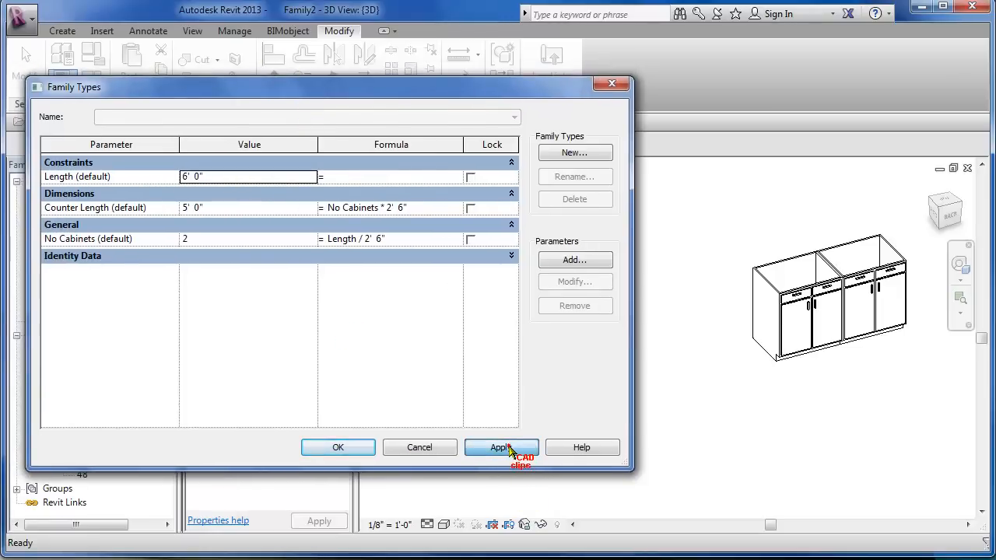
pyautogui.click(239, 179)
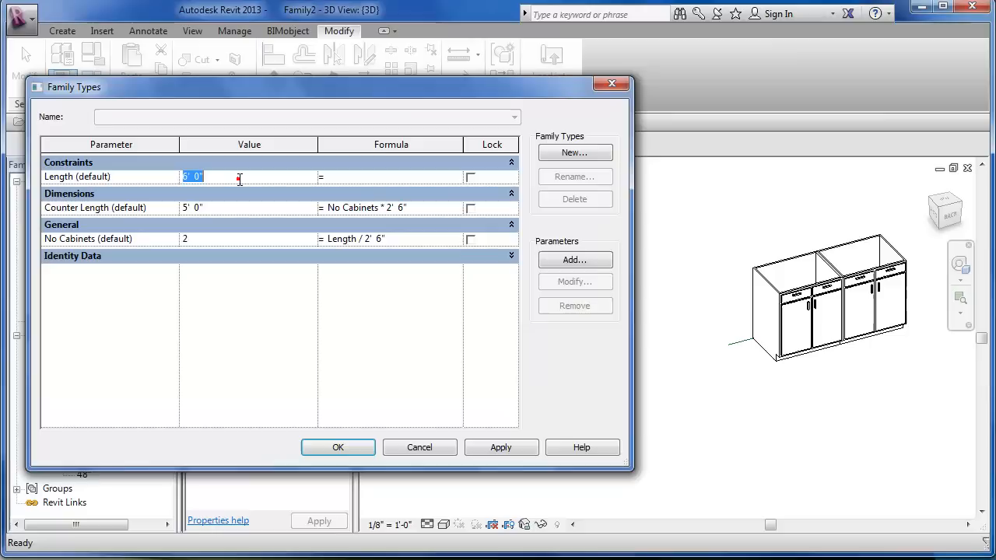
pyautogui.write('7')
pyautogui.click(523, 449)
pyautogui.click(222, 176)
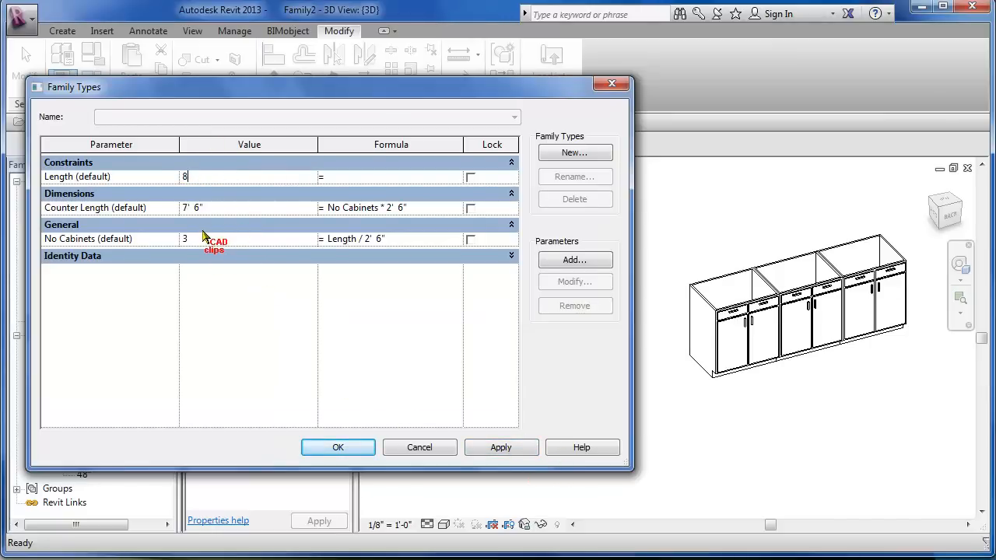
pyautogui.click(506, 450)
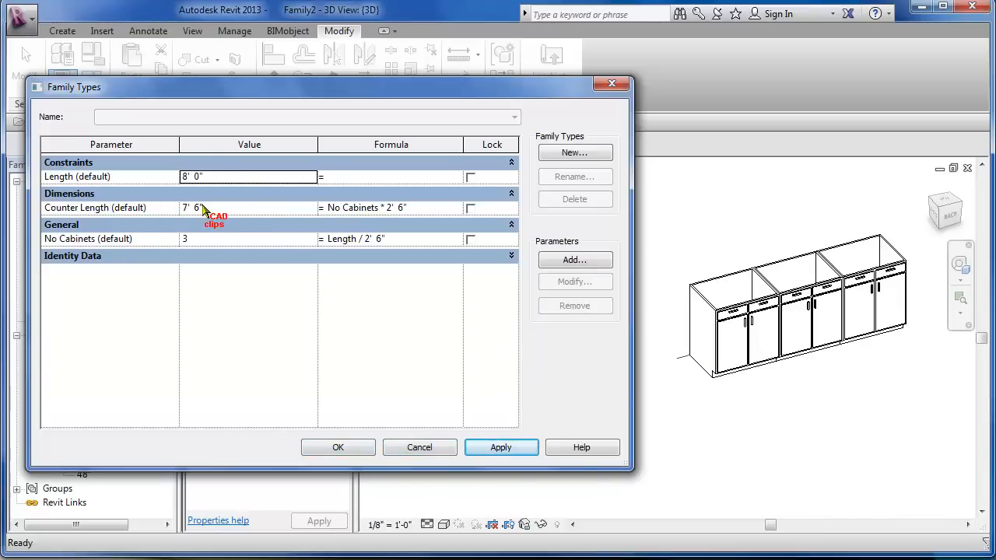
pyautogui.click(417, 446)
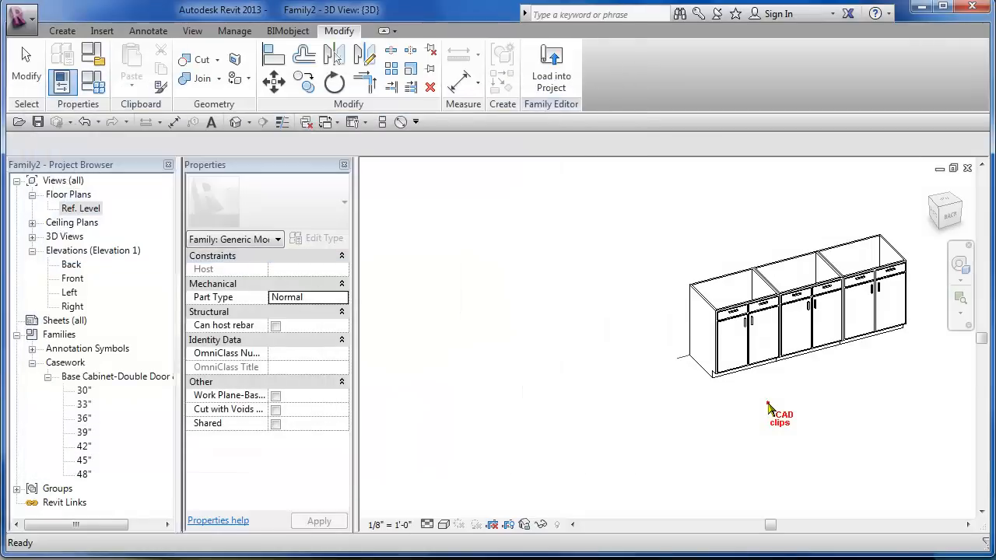
# Start an extrusion for the countertop and pick the end cabinet's outer side face as its work plane
pyautogui.moveTo(814, 400); pyautogui.dragTo(666, 437, button='middle')
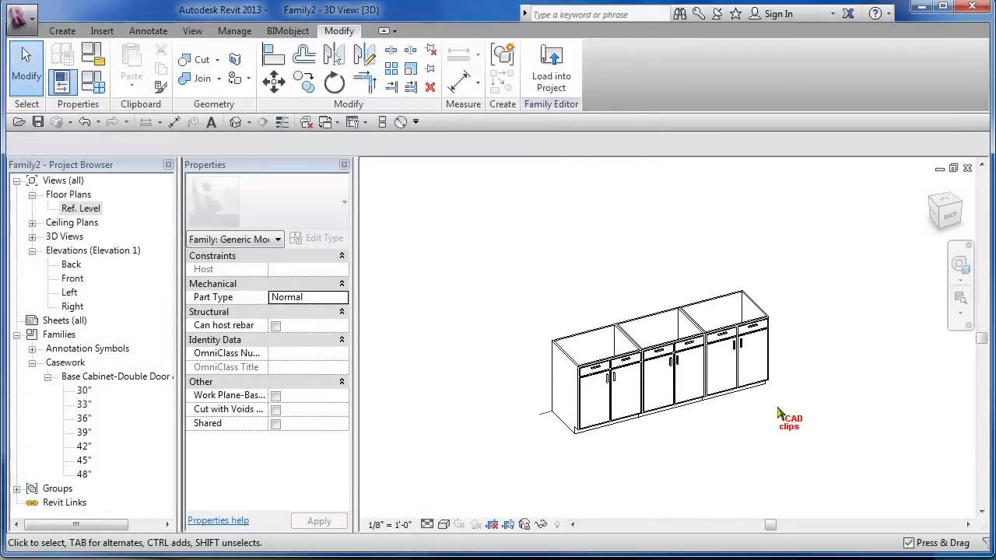
pyautogui.keyDown('shift'); pyautogui.moveTo(778, 413); pyautogui.dragTo(802, 402, button='middle'); pyautogui.keyUp('shift')
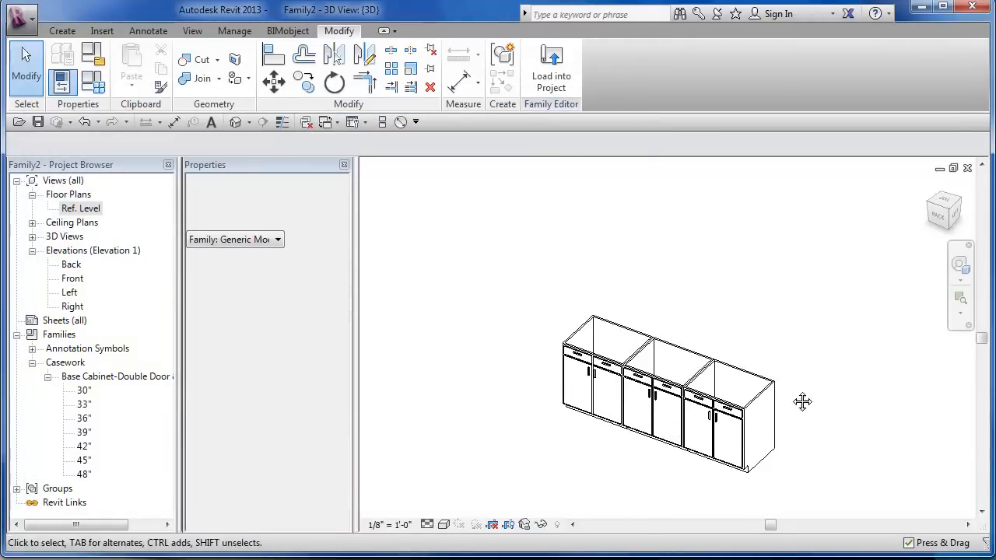
pyautogui.scroll(3, 810, 393)
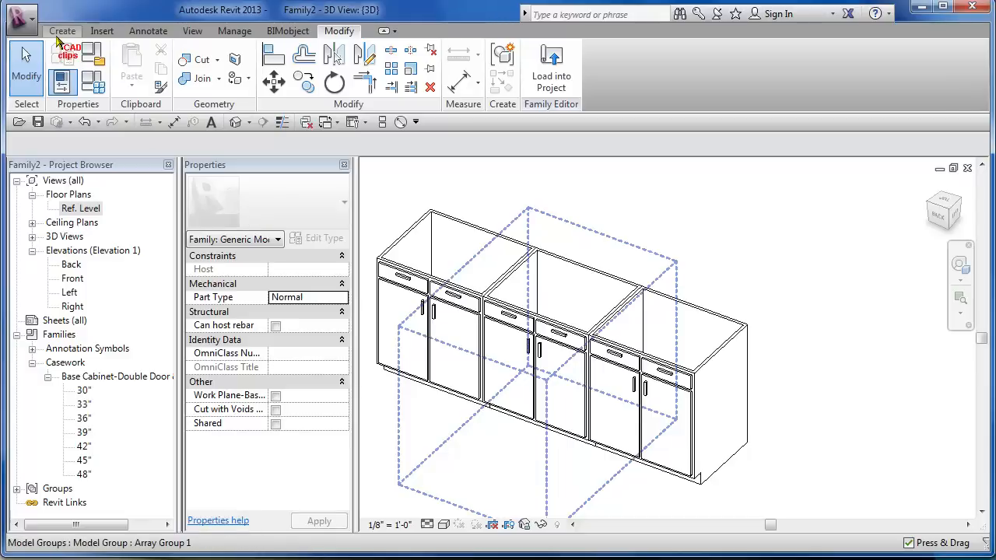
pyautogui.click(61, 33)
pyautogui.click(135, 62)
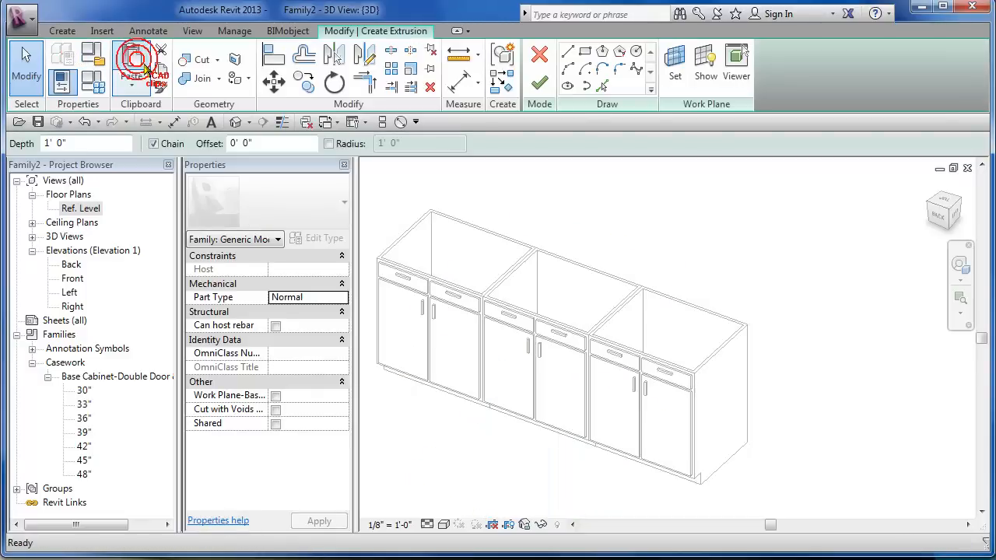
pyautogui.click(676, 59)
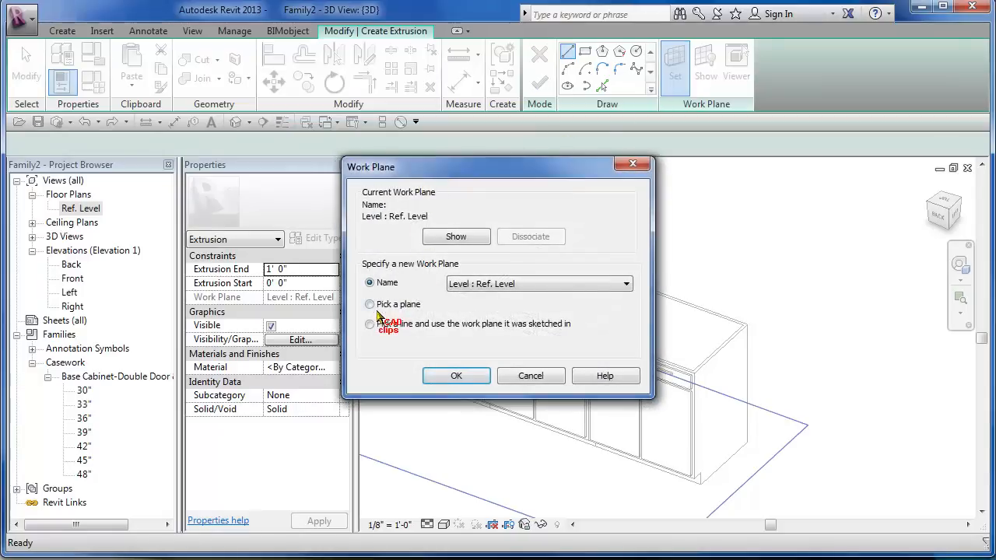
pyautogui.click(470, 375)
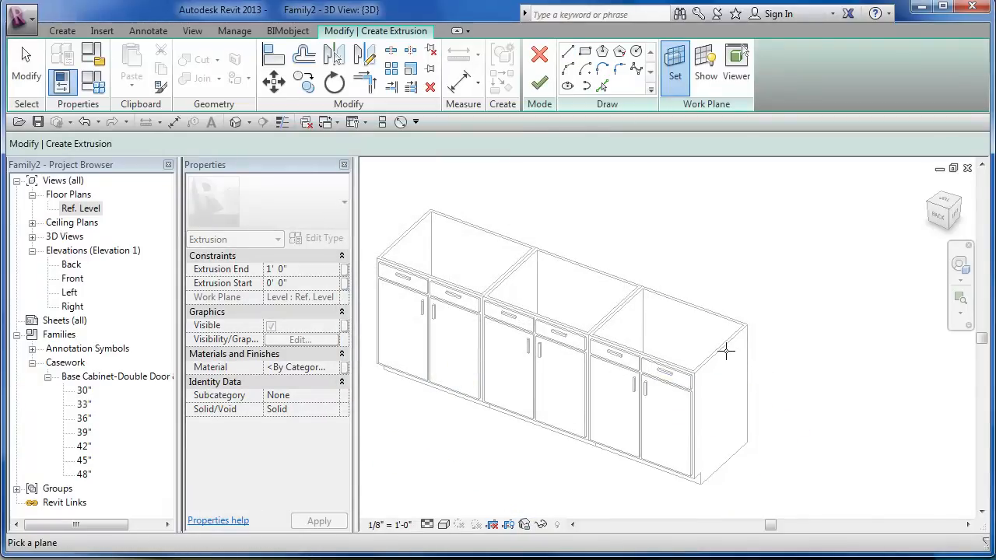
pyautogui.click(727, 350)
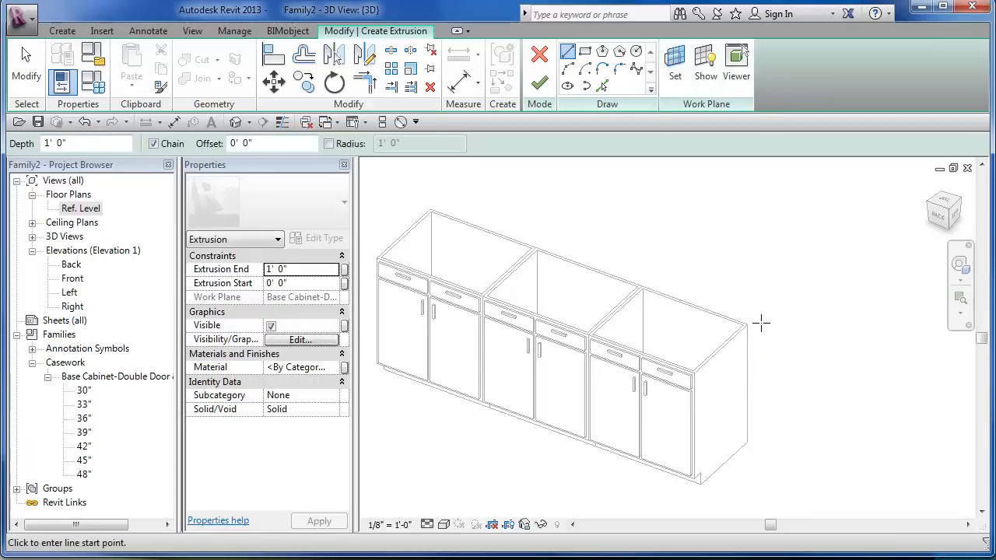
# Sketch the profile's bottom line along the end cabinet's top side edge, from the back corner to the front corner
pyautogui.scroll(3, 761, 322)
pyautogui.moveTo(757, 346)
pyautogui.mouseDown(button='middle')
pyautogui.moveTo(772, 355)
pyautogui.moveTo(770, 340)
pyautogui.mouseUp(button='middle')
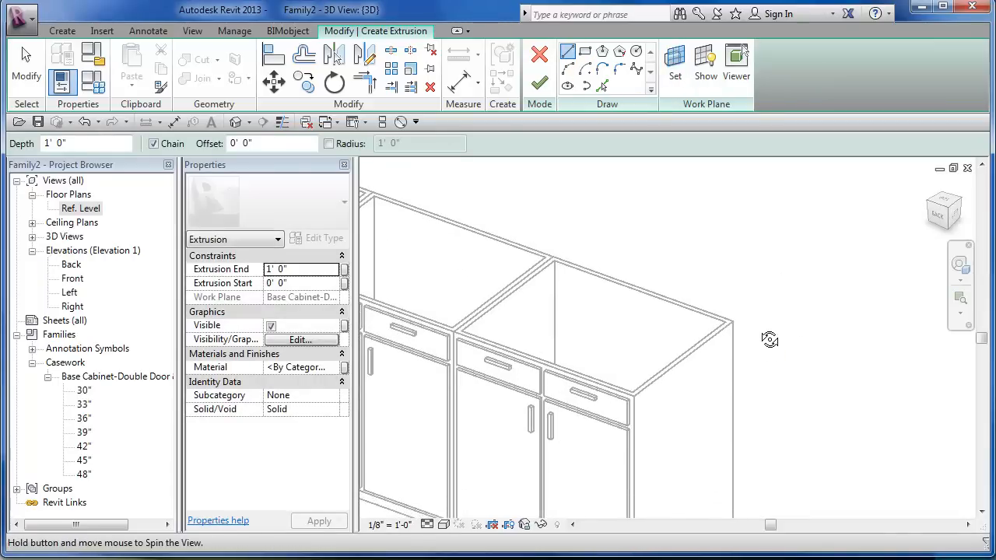
pyautogui.scroll(4, 757, 331)
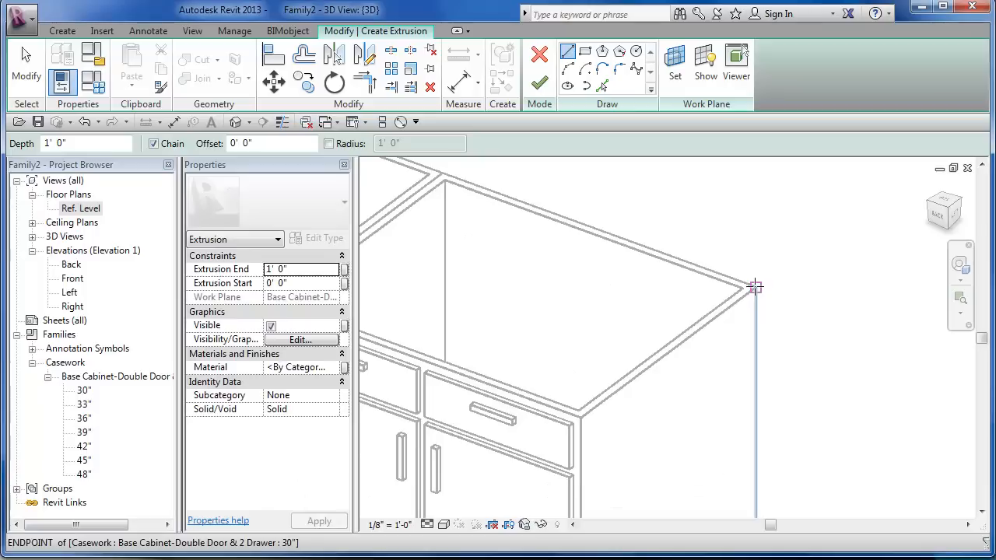
pyautogui.click(754, 287)
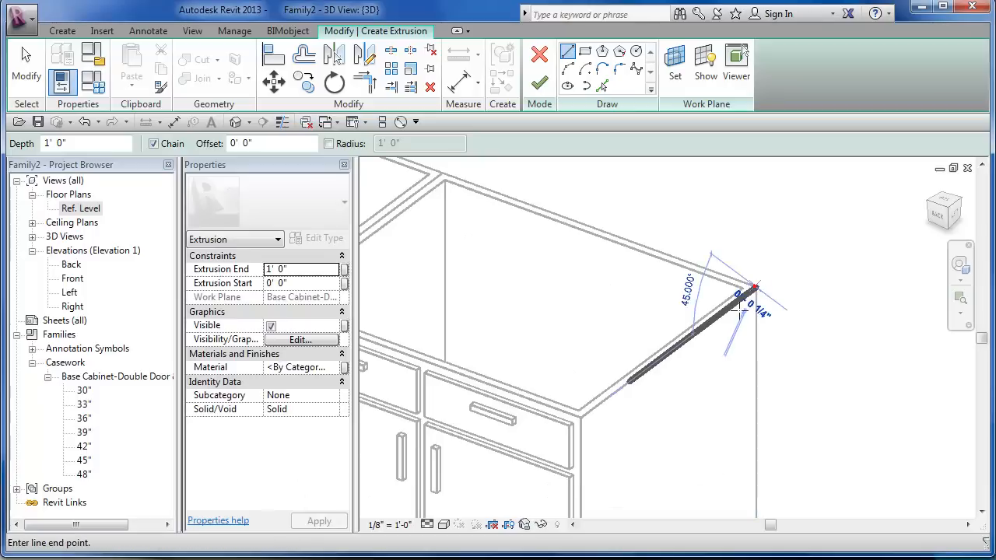
pyautogui.click(581, 418)
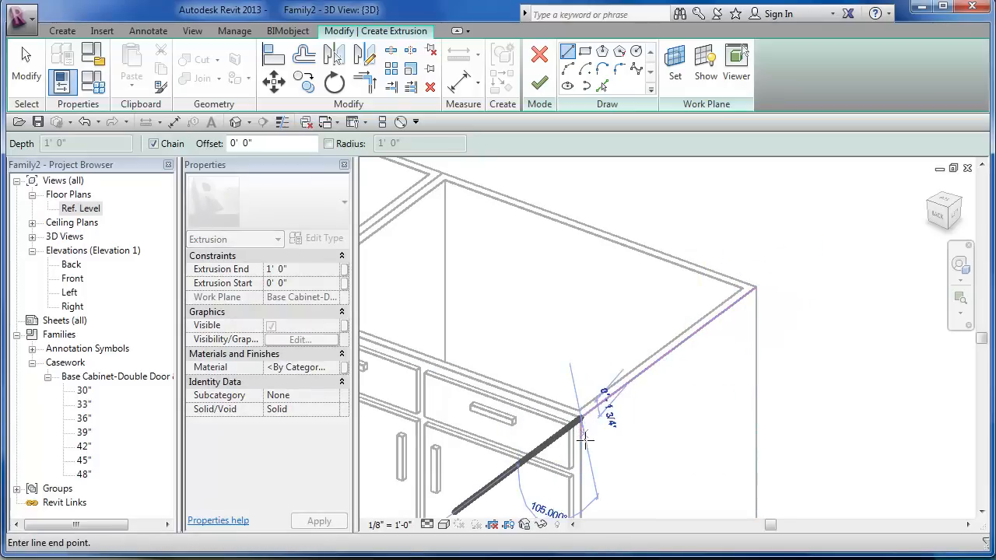
pyautogui.click(583, 438)
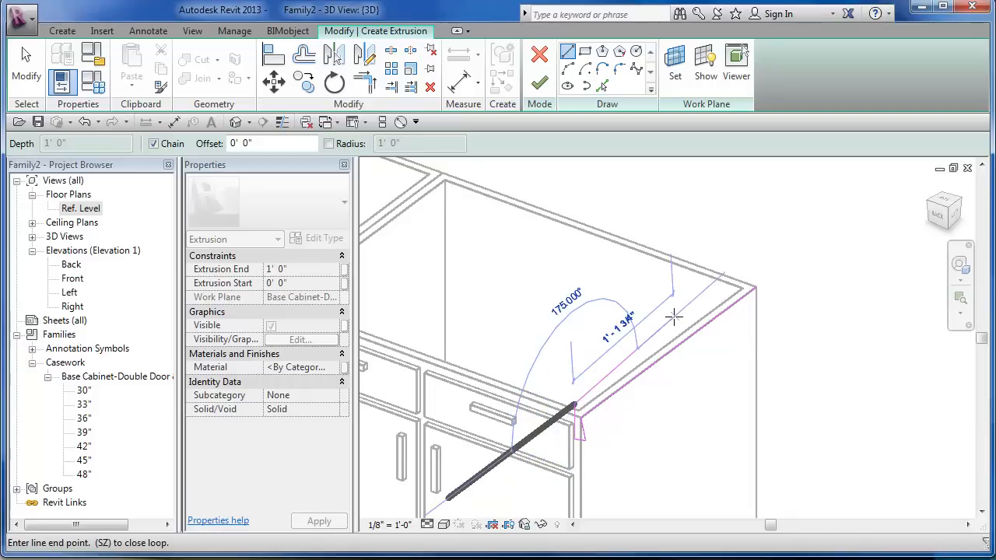
pyautogui.press('Escape')
pyautogui.scroll(3, 666, 399)
pyautogui.press('Escape')
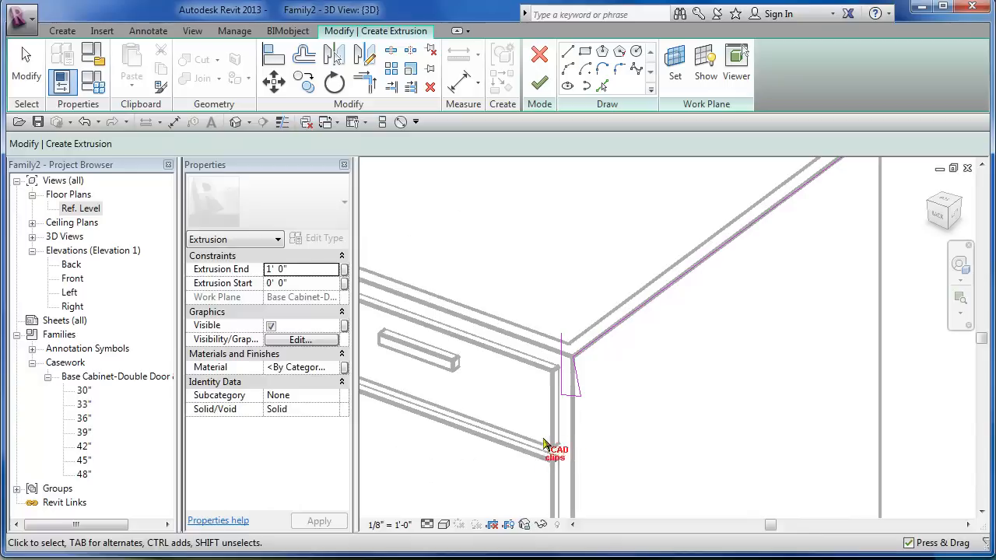
pyautogui.moveTo(537, 436)
pyautogui.mouseDown()
pyautogui.moveTo(629, 333)
pyautogui.moveTo(628, 295)
pyautogui.mouseUp()
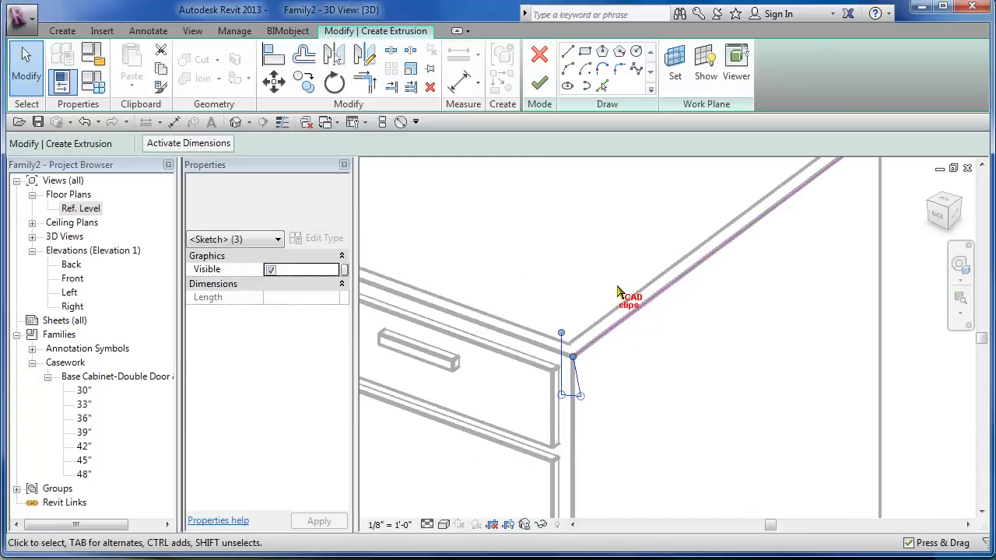
pyautogui.press('Escape')
# Display the view's linework as thin lines for sketching the profile
pyautogui.press('t')
pyautogui.press('l')
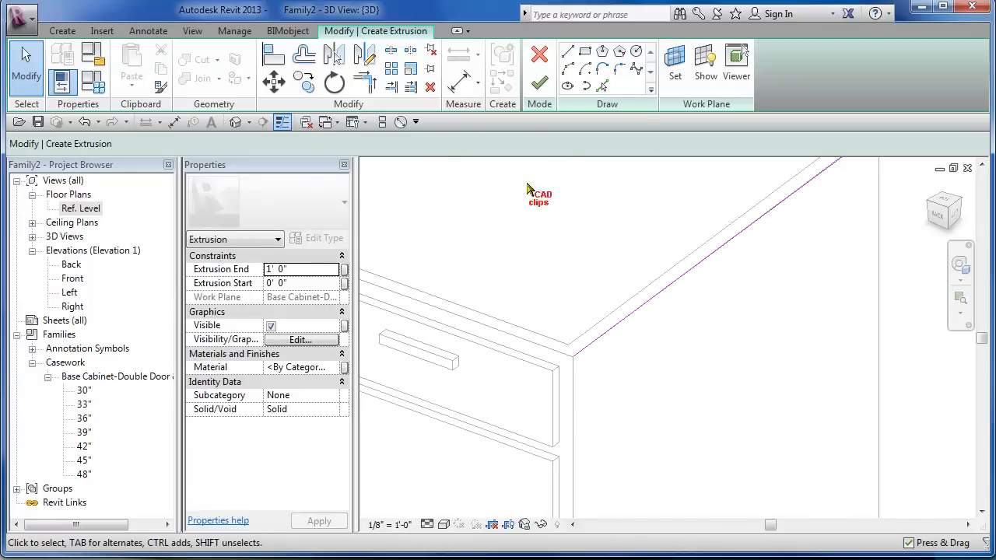
pyautogui.click(568, 51)
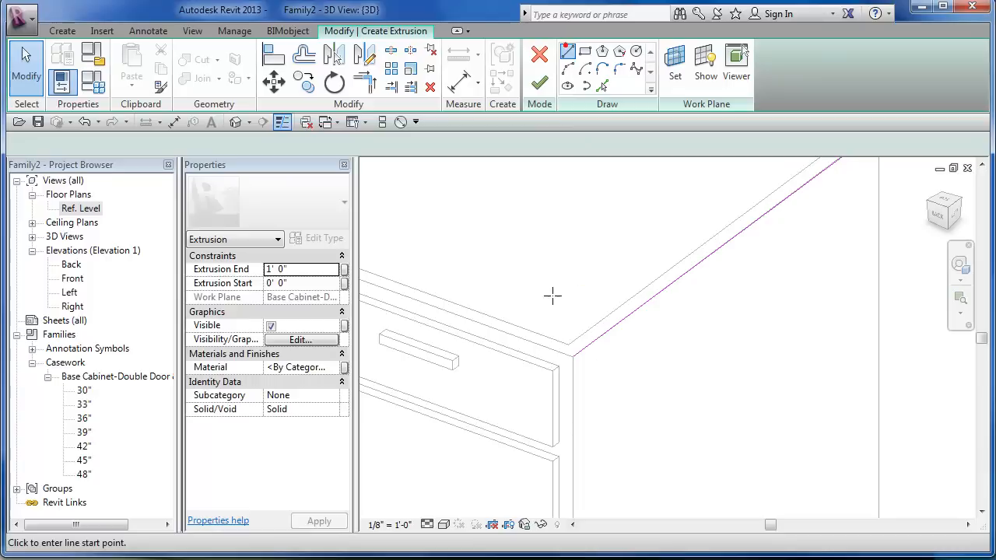
pyautogui.click(575, 352)
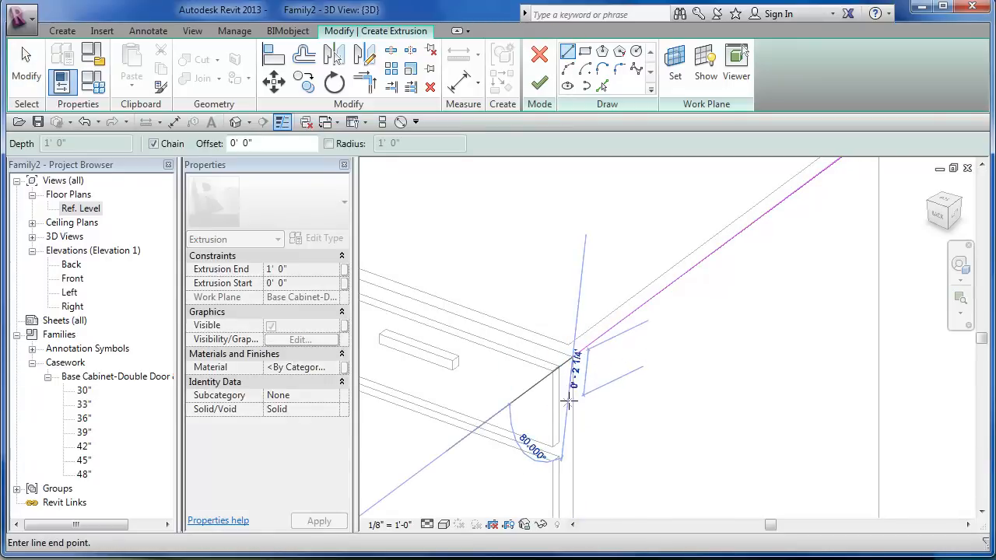
pyautogui.write('2')
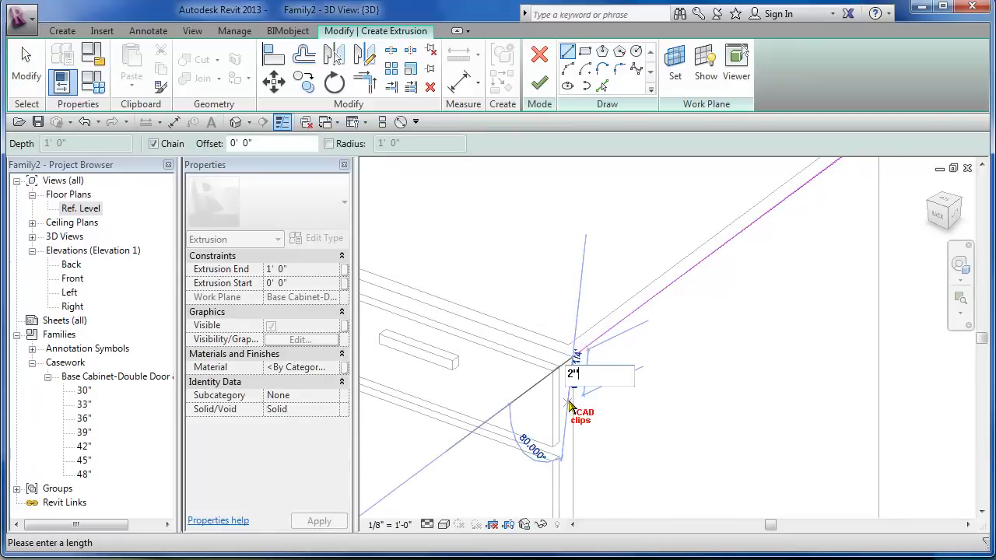
pyautogui.write('"')
pyautogui.press('Return')
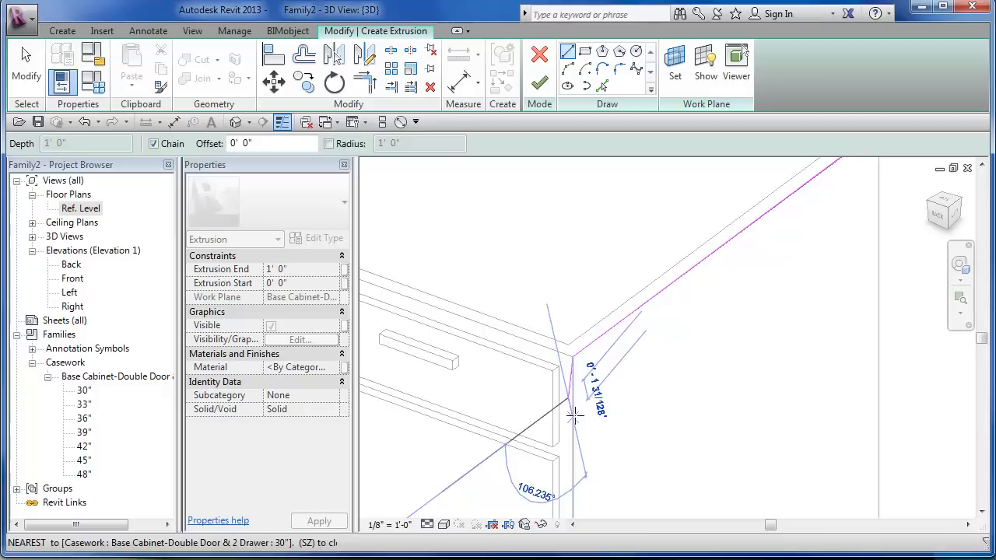
pyautogui.press('Escape')
pyautogui.press('Escape')
pyautogui.click(572, 378)
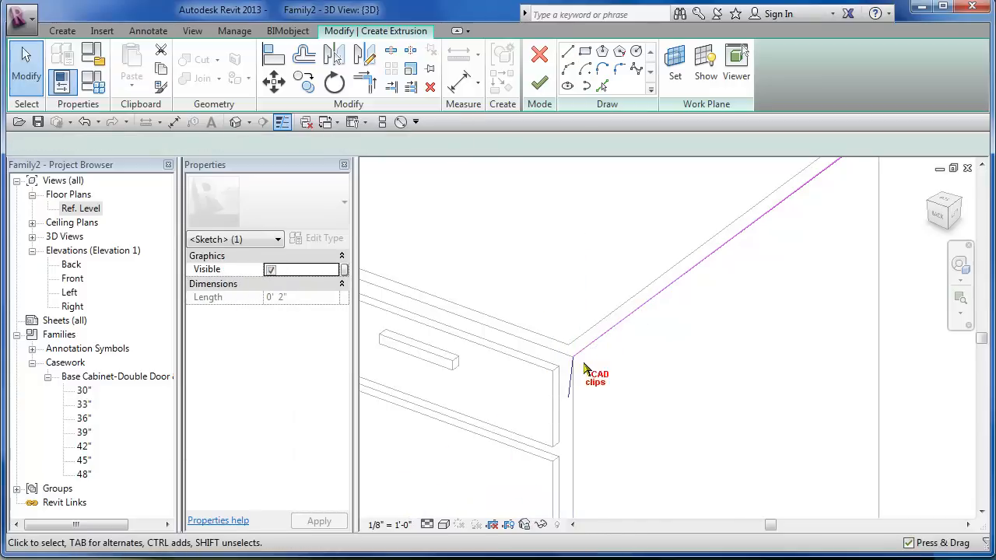
pyautogui.press('Delete')
# Sketch the countertop's front lip from the front corner: about 2" straight down, about 1 1/4" outward, and vertically up past the cabinet top
pyautogui.click(569, 53)
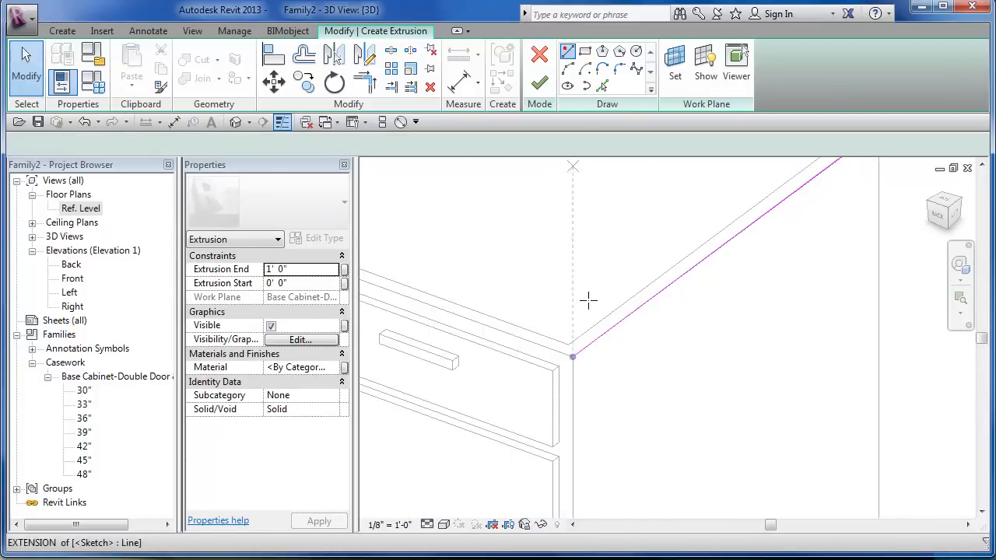
pyautogui.click(576, 354)
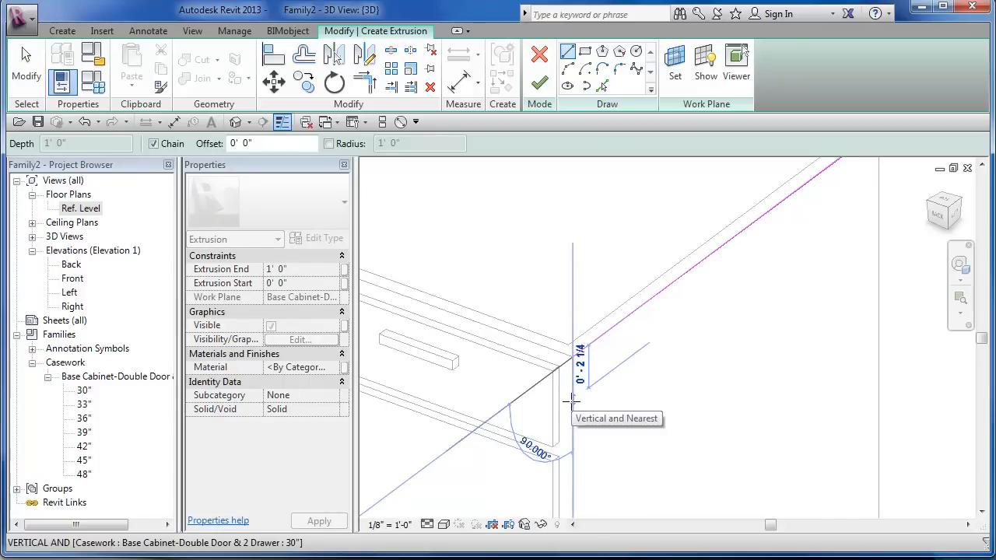
pyautogui.click(569, 400)
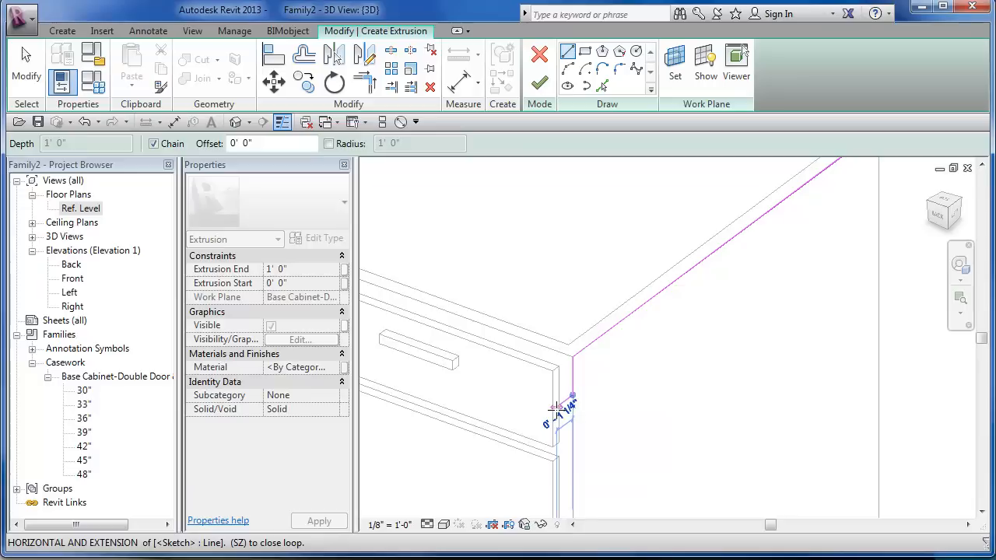
pyautogui.click(559, 405)
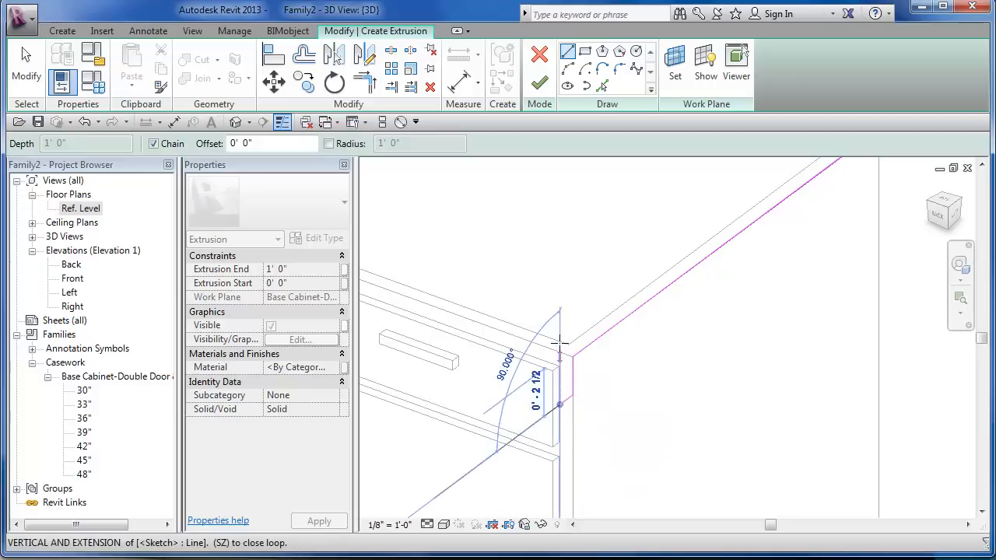
pyautogui.click(559, 343)
# Sketch the countertop's top line about 1' 11" toward the back, followed by a 2 1/2" vertical line up for the backsplash's inner face
pyautogui.moveTo(611, 290)
pyautogui.mouseDown(button='middle')
pyautogui.moveTo(415, 498)
pyautogui.moveTo(387, 497)
pyautogui.mouseUp(button='middle')
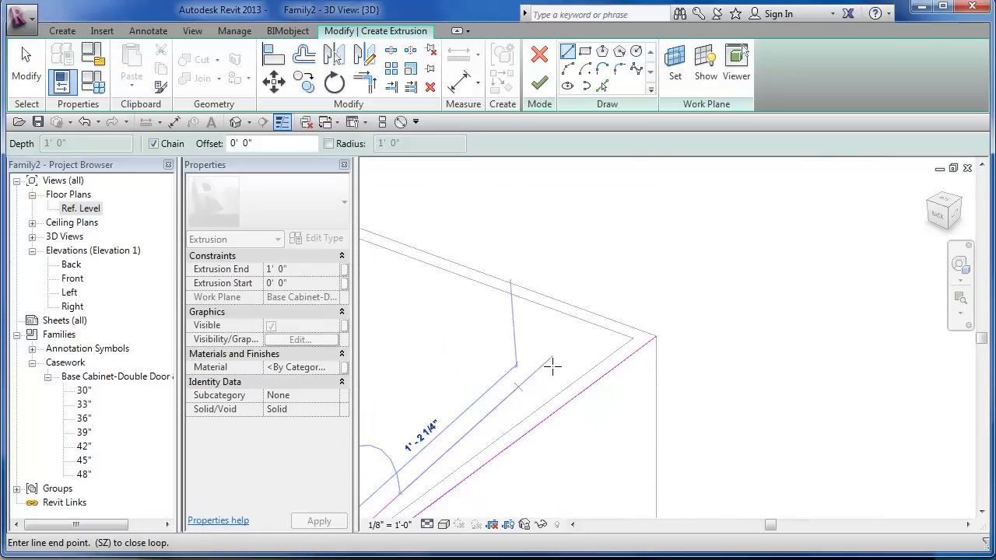
pyautogui.click(632, 333)
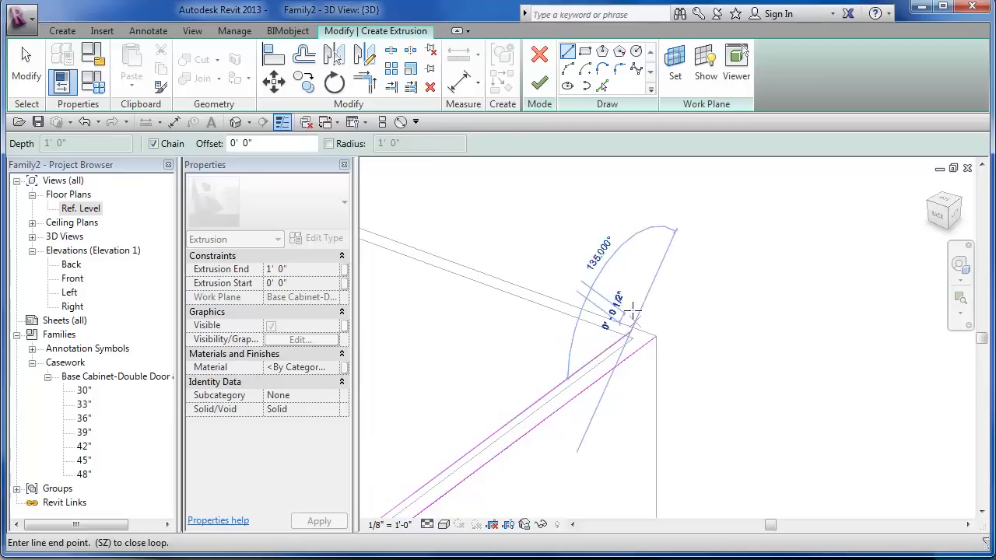
pyautogui.click(631, 285)
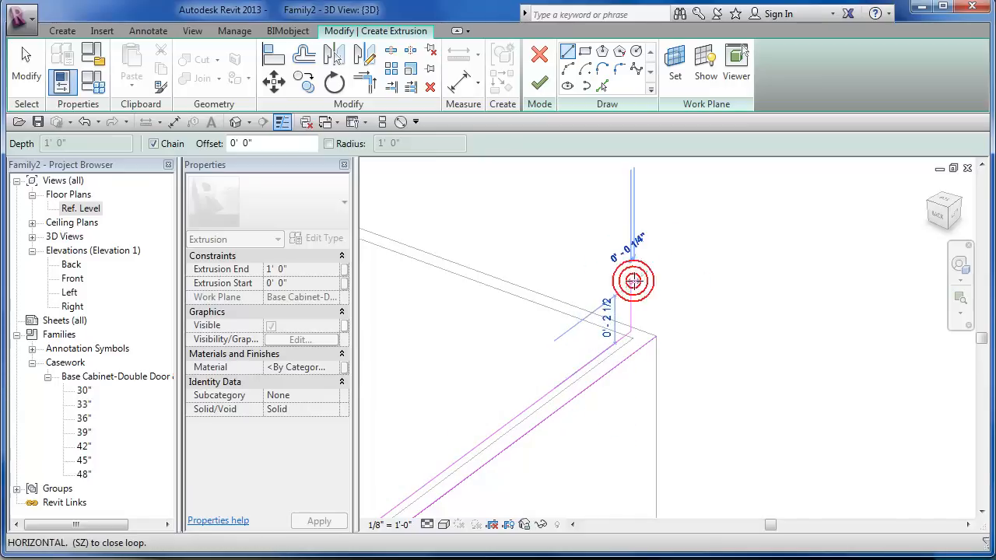
pyautogui.press('Escape')
# Sketch the backsplash's outer vertical line from the cabinet's back top corner and close the profile across the splash's top
pyautogui.click(656, 336)
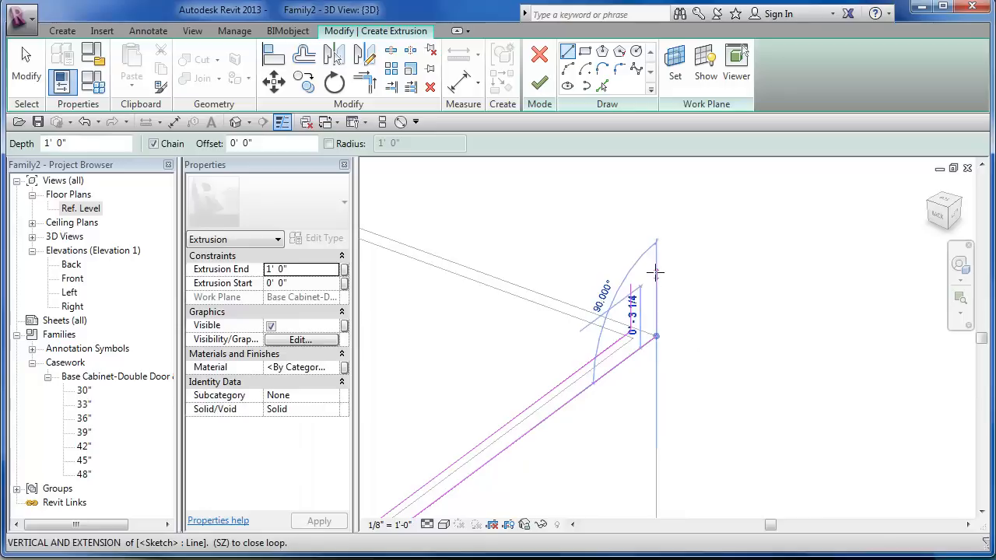
pyautogui.click(657, 265)
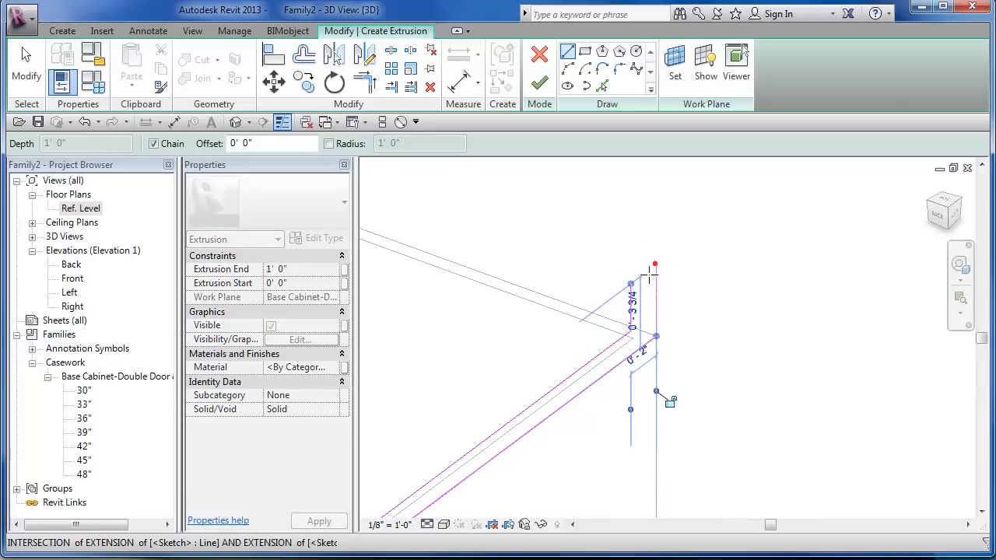
pyautogui.click(631, 285)
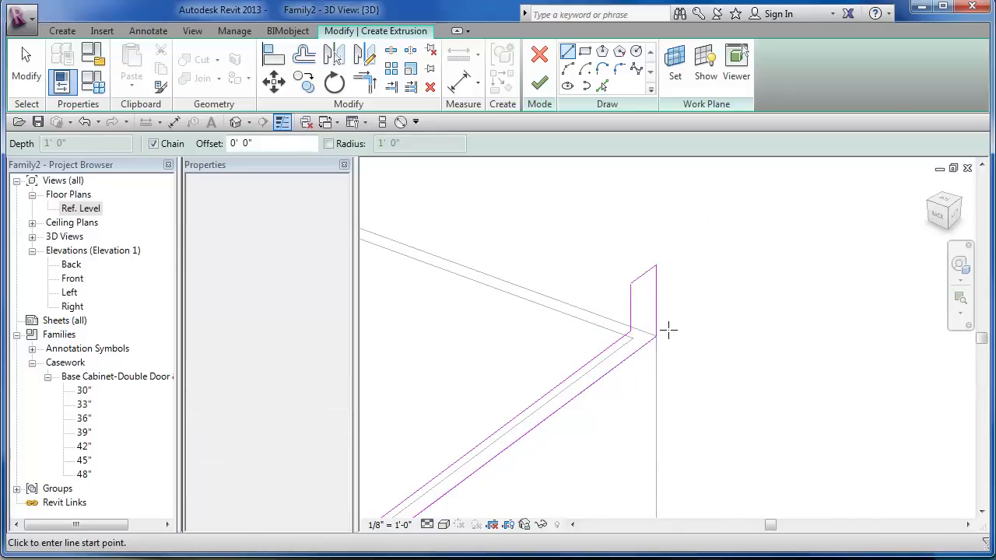
pyautogui.press('Escape')
pyautogui.press('Escape')
# Nudge the backsplash's inner vertical line toward the back edge to make the splash thinner
pyautogui.scroll(-3, 672, 343)
pyautogui.moveTo(677, 348)
pyautogui.keyDown('shift'); pyautogui.mouseDown(button='middle')
pyautogui.moveTo(571, 396)
pyautogui.moveTo(693, 342)
pyautogui.mouseUp(button='middle'); pyautogui.keyUp('shift')
pyautogui.click(676, 300)
pyautogui.scroll(2, 817, 302)
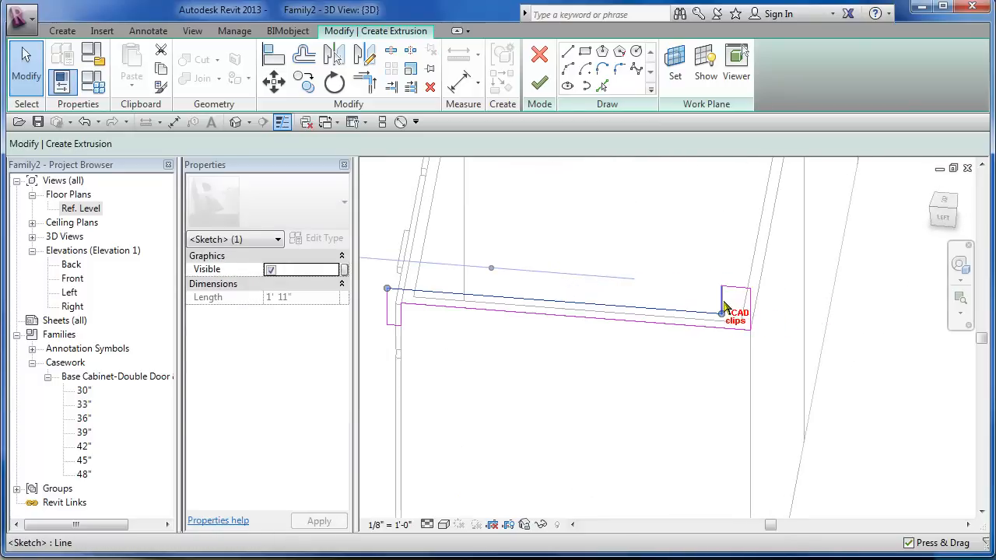
pyautogui.click(724, 300)
pyautogui.press('Right')
pyautogui.press('Right')
pyautogui.press('Right')
pyautogui.press('Right')
pyautogui.press('Right')
pyautogui.press('Right')
pyautogui.press('Right')
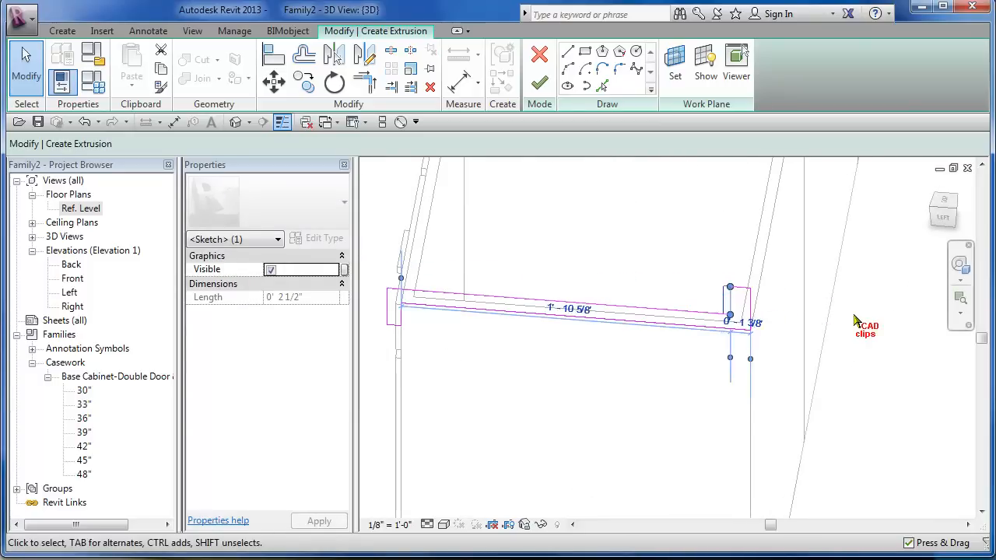
# Raise the backsplash's top line to a splash height of about 4 1/8"
pyautogui.click(746, 286)
pyautogui.press('Up')
pyautogui.press('Up')
pyautogui.press('Up')
pyautogui.press('Up')
pyautogui.press('Up')
pyautogui.press('Up')
pyautogui.press('Up')
pyautogui.press('Up')
pyautogui.press('Up')
pyautogui.press('Up')
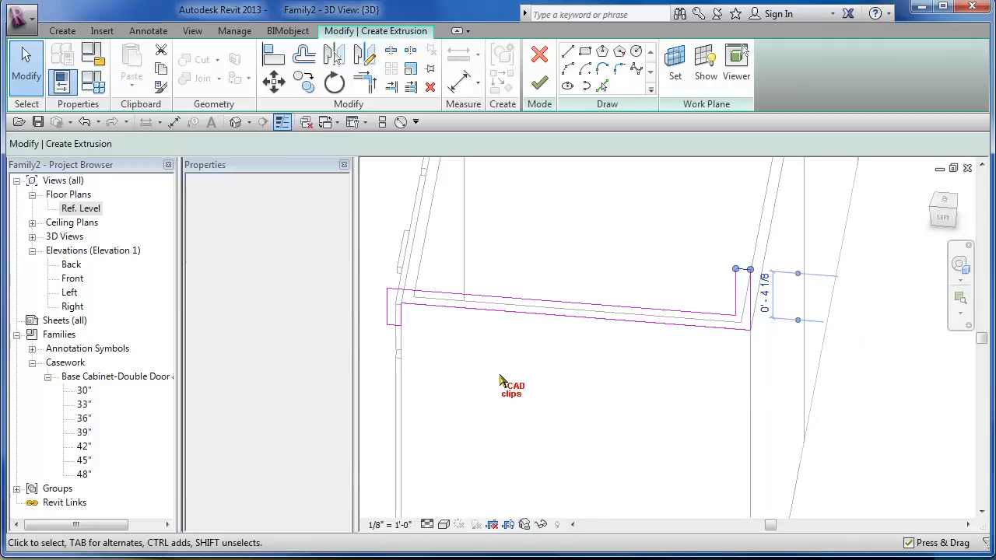
# Set the countertop's Extrusion End to 3' and finish the extrusion sketch
pyautogui.moveTo(512, 382)
pyautogui.keyDown('shift'); pyautogui.mouseDown(button='middle')
pyautogui.moveTo(597, 385)
pyautogui.moveTo(667, 371)
pyautogui.moveTo(703, 392)
pyautogui.mouseUp(button='middle'); pyautogui.keyUp('shift')
pyautogui.scroll(3, 773, 369)
pyautogui.scroll(-2, 785, 358)
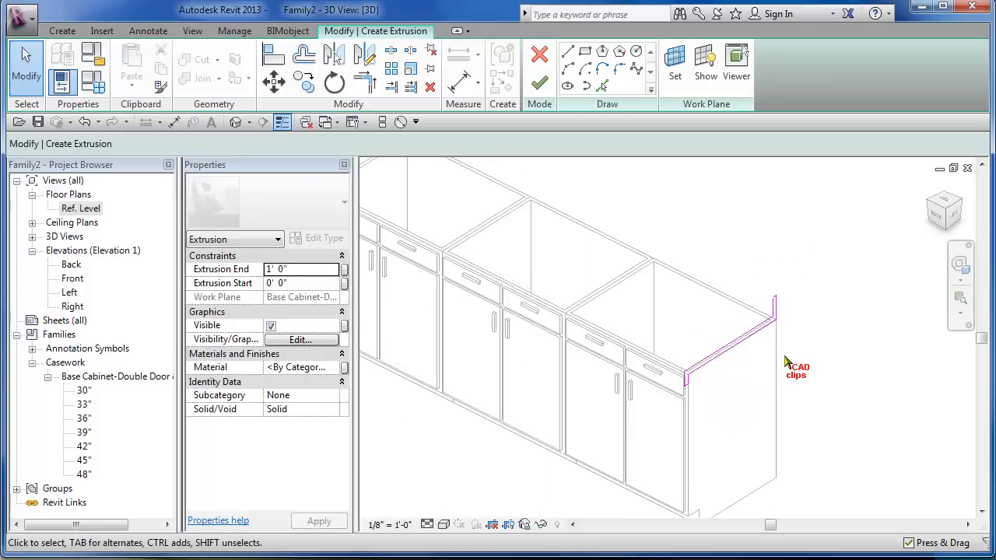
pyautogui.click(308, 270)
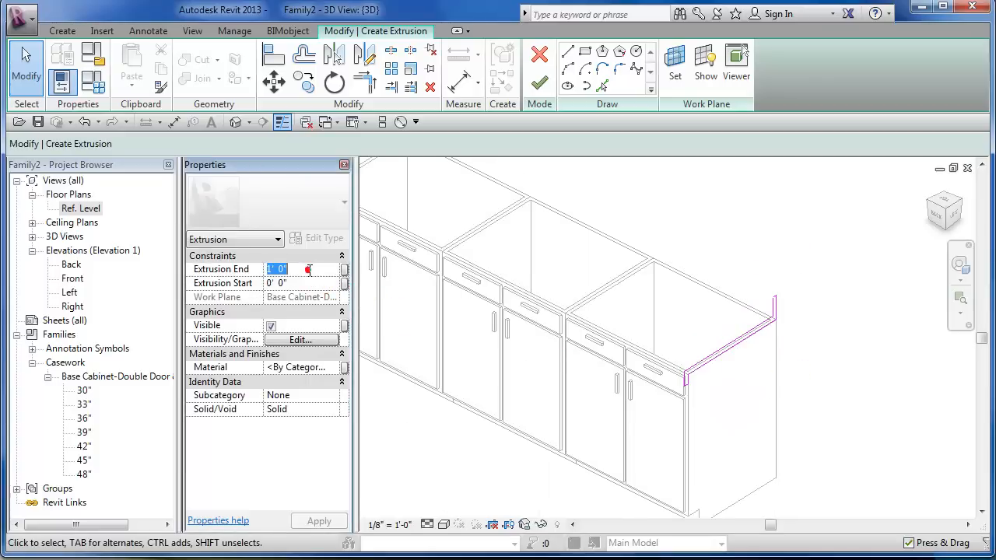
pyautogui.write('3')
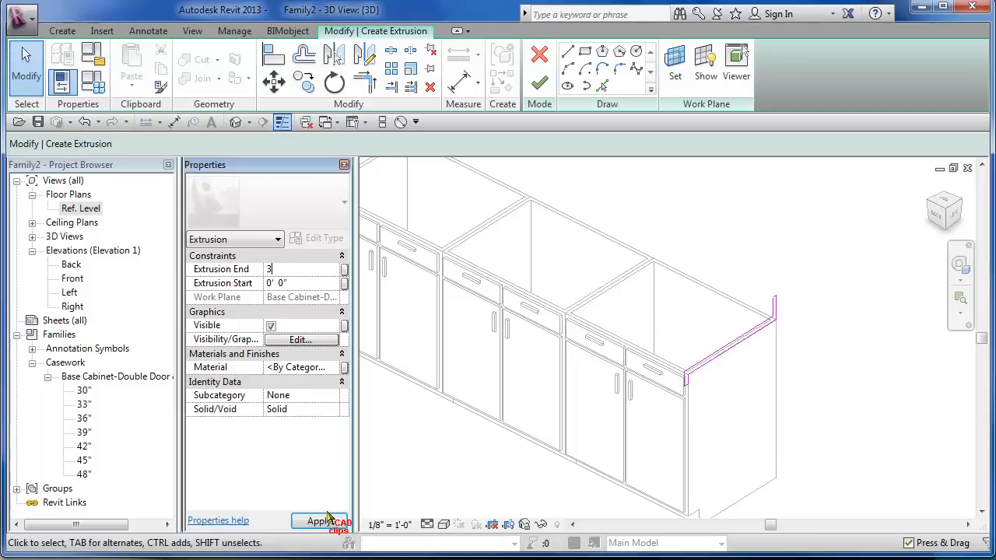
pyautogui.click(325, 521)
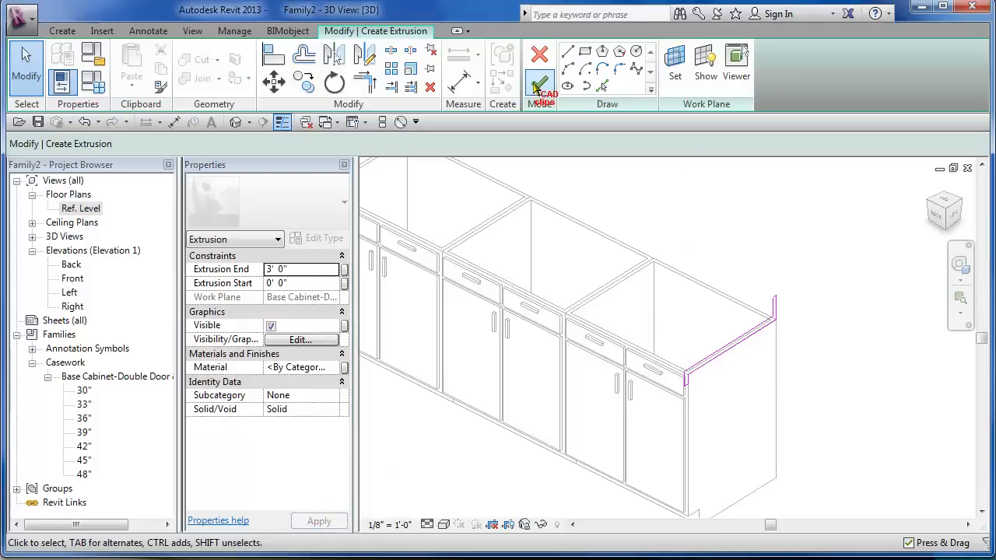
pyautogui.click(535, 81)
# Stretch the countertop's free end back over the cabinet run to an extrusion depth of about -5' 11"
pyautogui.click(775, 300)
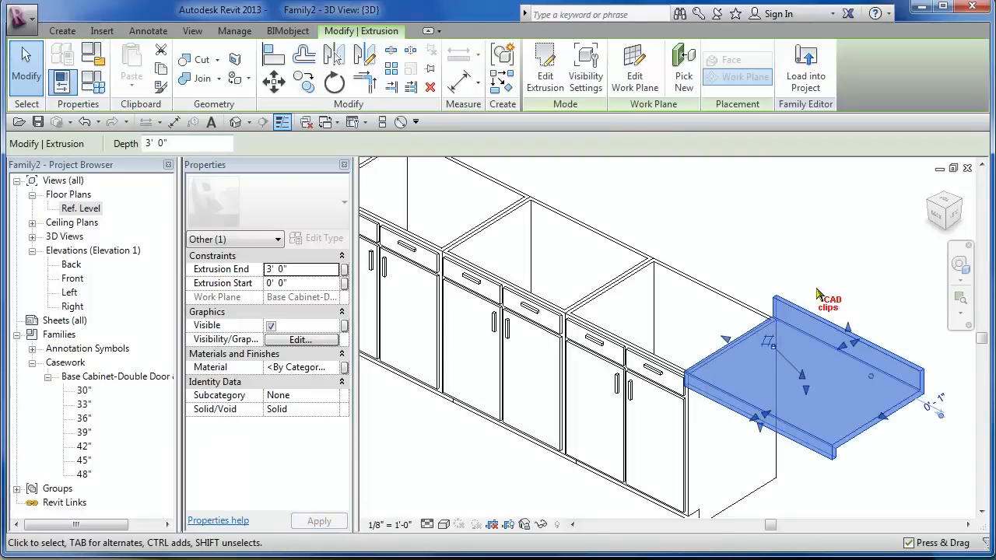
pyautogui.keyDown('shift'); pyautogui.moveTo(833, 308); pyautogui.dragTo(738, 278, button='middle'); pyautogui.keyUp('shift')
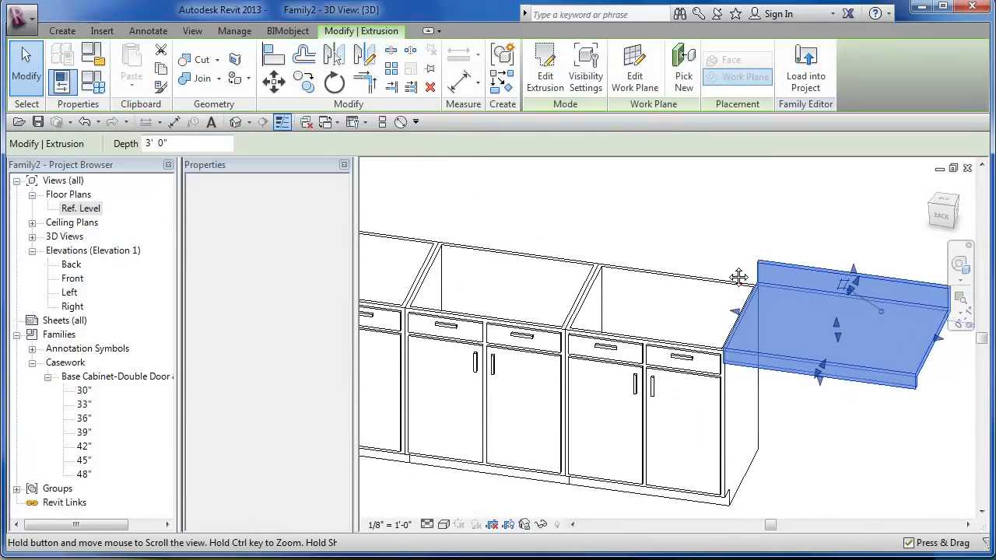
pyautogui.scroll(-1, 751, 303)
pyautogui.scroll(-1, 860, 339)
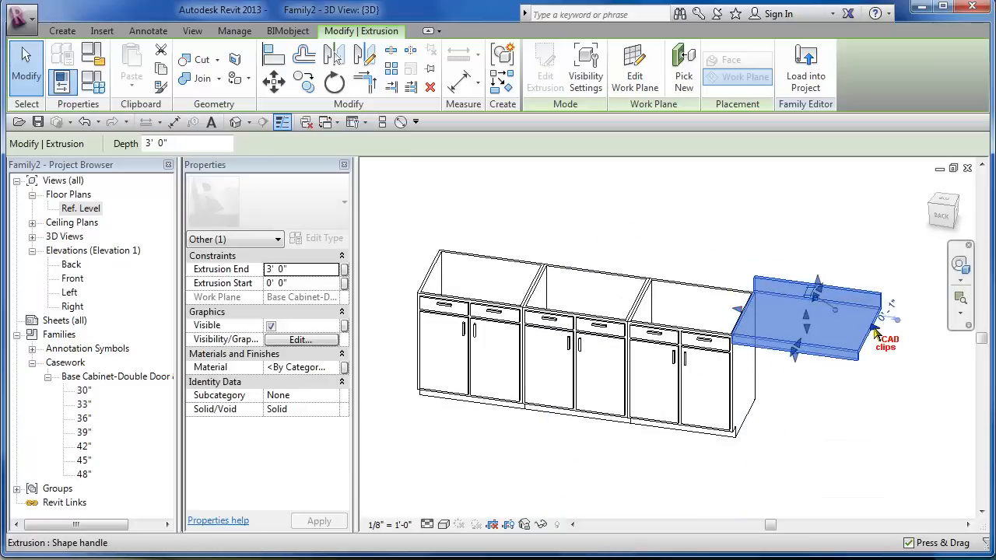
pyautogui.moveTo(873, 328); pyautogui.dragTo(626, 311)
pyautogui.moveTo(555, 311); pyautogui.dragTo(482, 313)
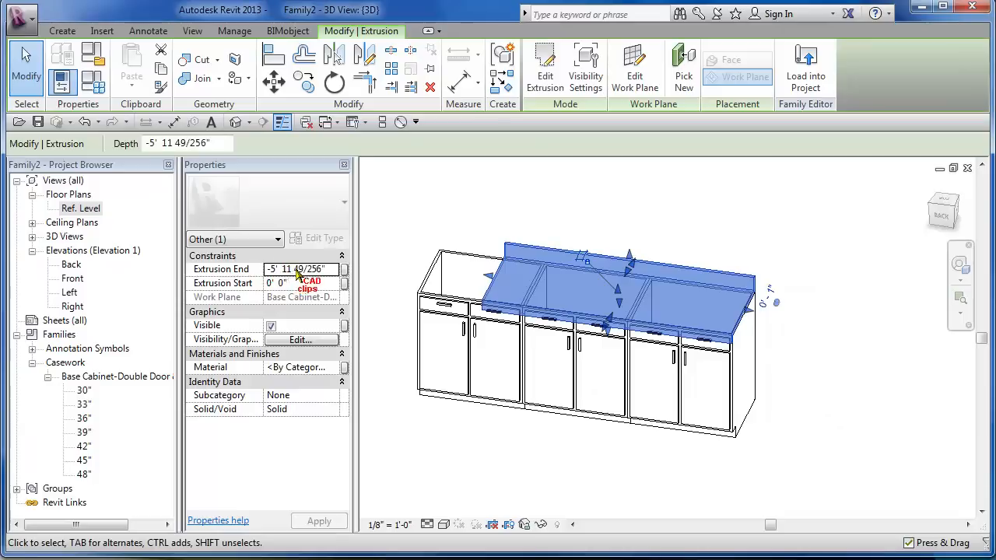
pyautogui.click(792, 381)
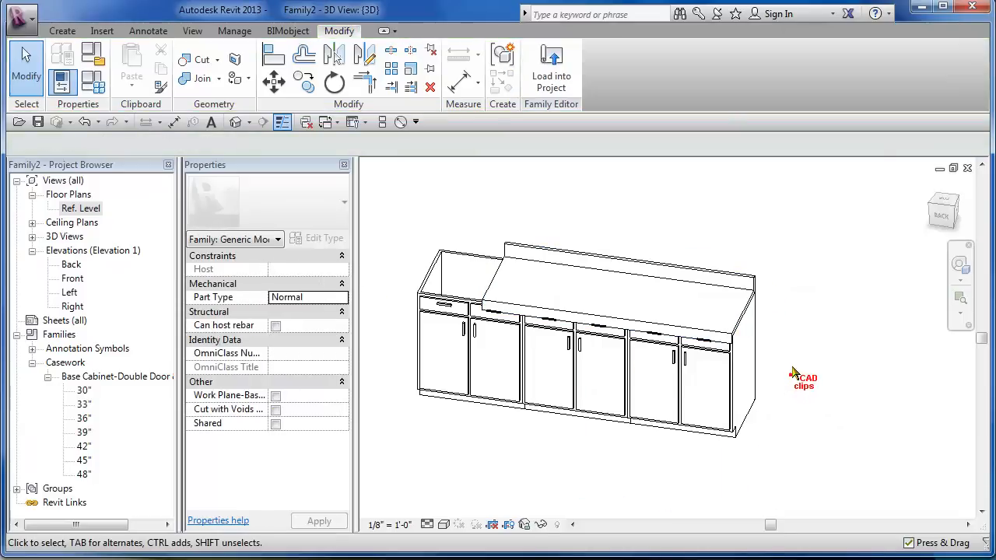
# Align the countertop's end face with the end cabinet's outer side face and lock the alignment
pyautogui.keyDown('shift'); pyautogui.moveTo(796, 378); pyautogui.dragTo(789, 345, button='middle'); pyautogui.keyUp('shift')
pyautogui.scroll(2, 729, 335)
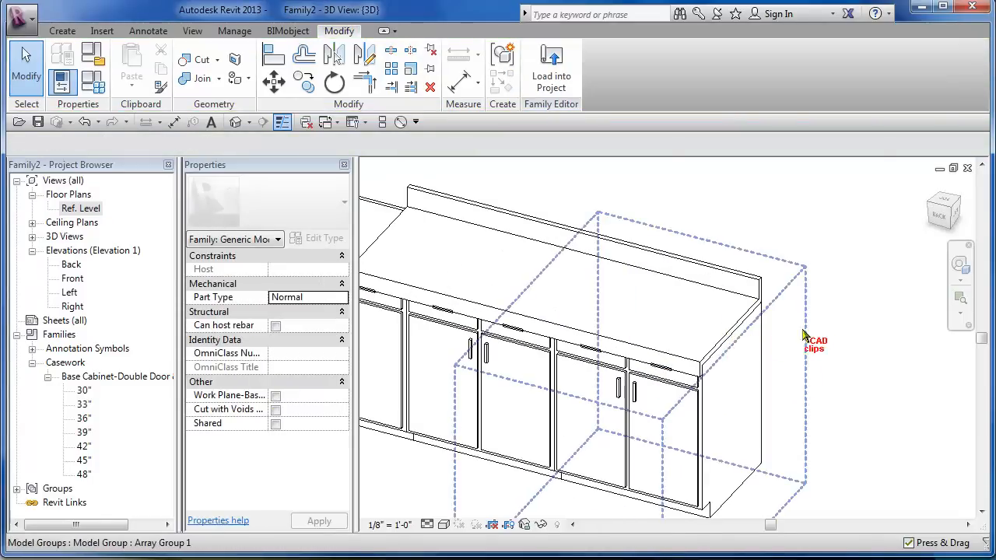
pyautogui.click(273, 61)
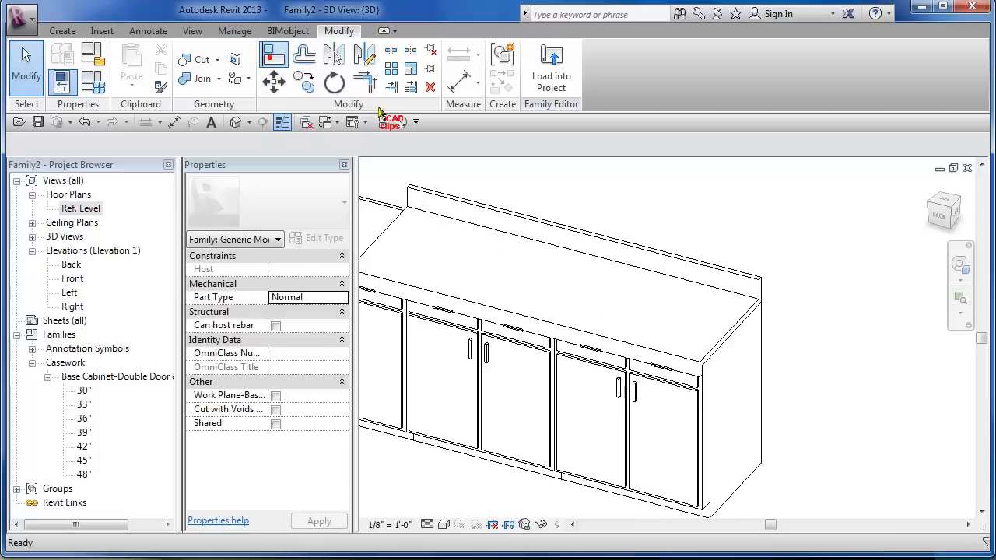
pyautogui.click(761, 381)
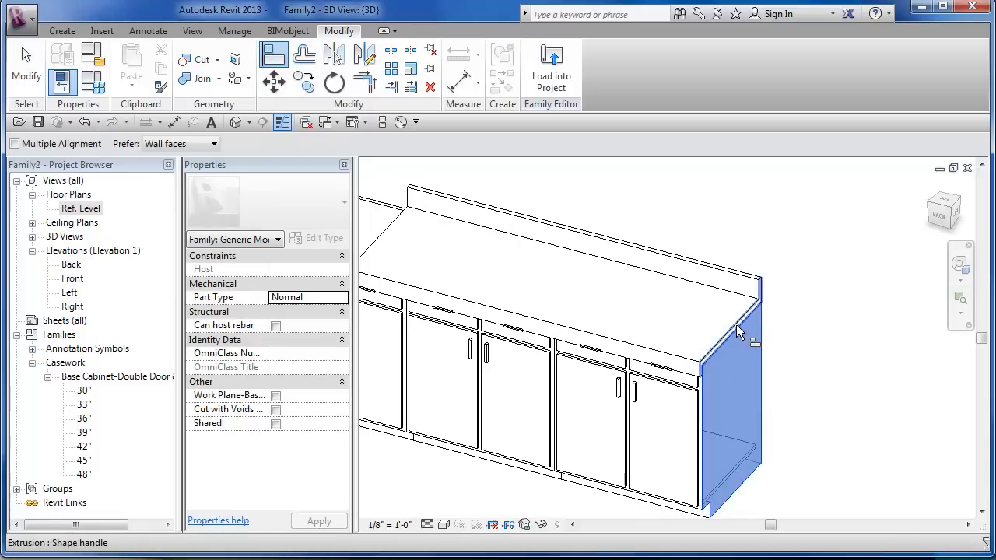
pyautogui.click(740, 352)
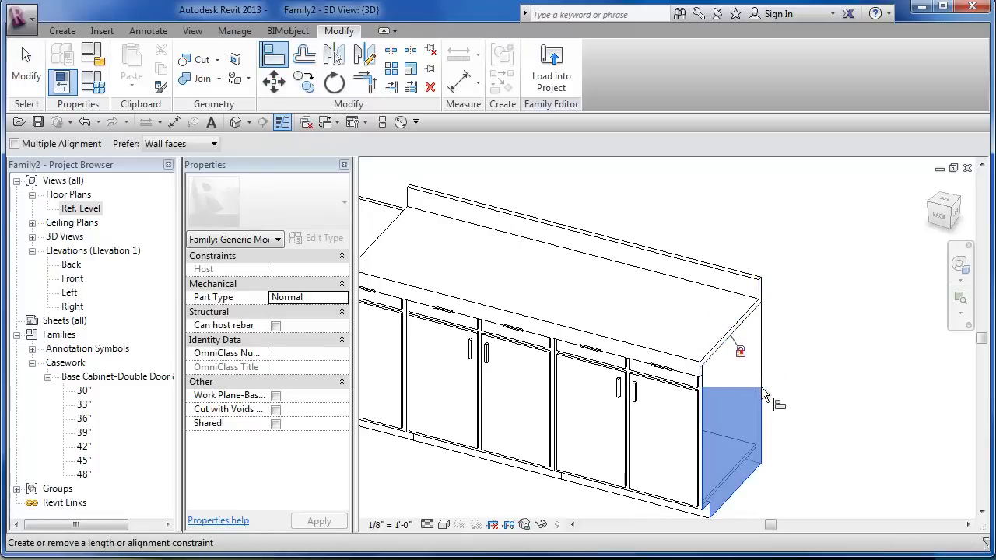
pyautogui.scroll(-3, 759, 393)
pyautogui.keyDown('shift'); pyautogui.moveTo(759, 393); pyautogui.dragTo(663, 430, button='middle'); pyautogui.keyUp('shift')
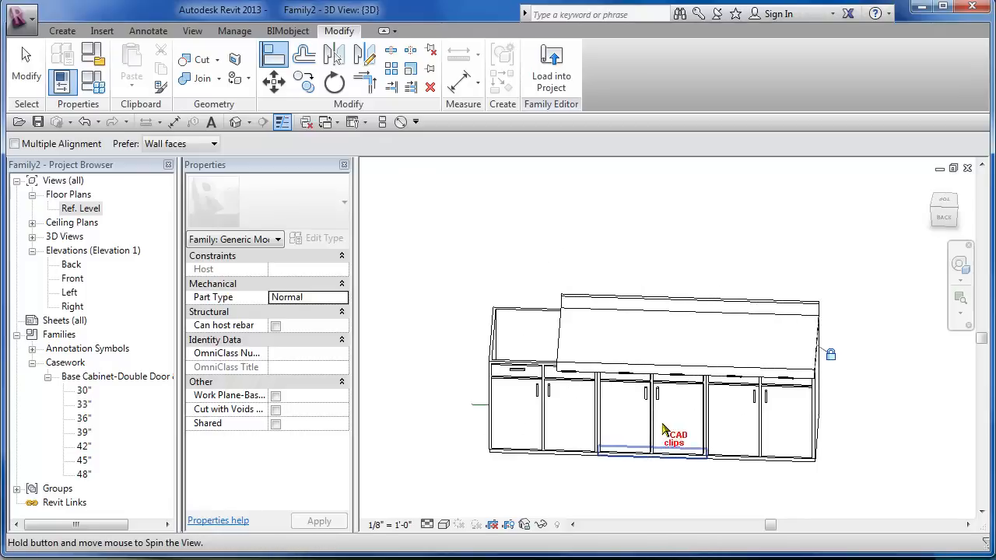
pyautogui.press('Escape')
pyautogui.press('Escape')
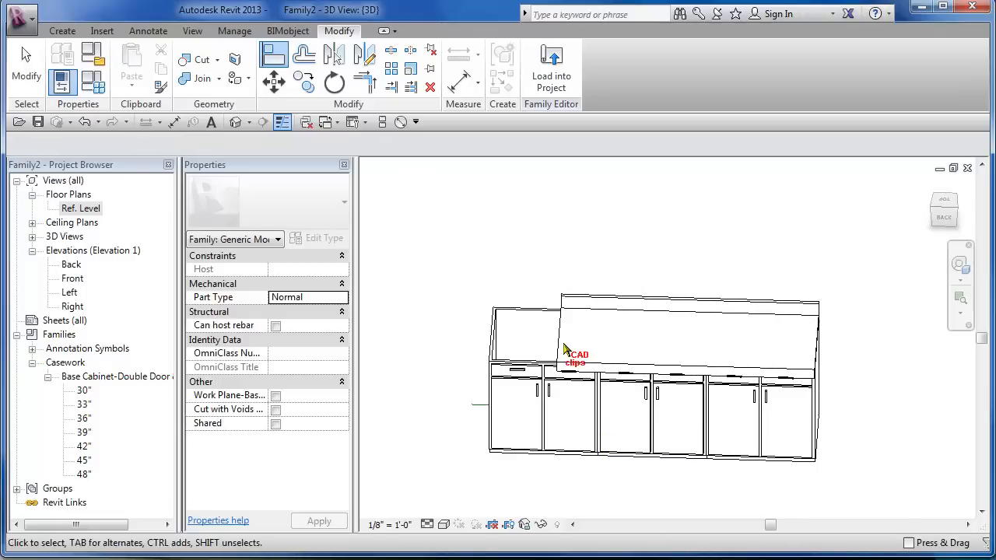
# Change the Counter Length parameter's formula to (No Cabinets * 2' 6") * -1 and apply it to the family
pyautogui.click(566, 350)
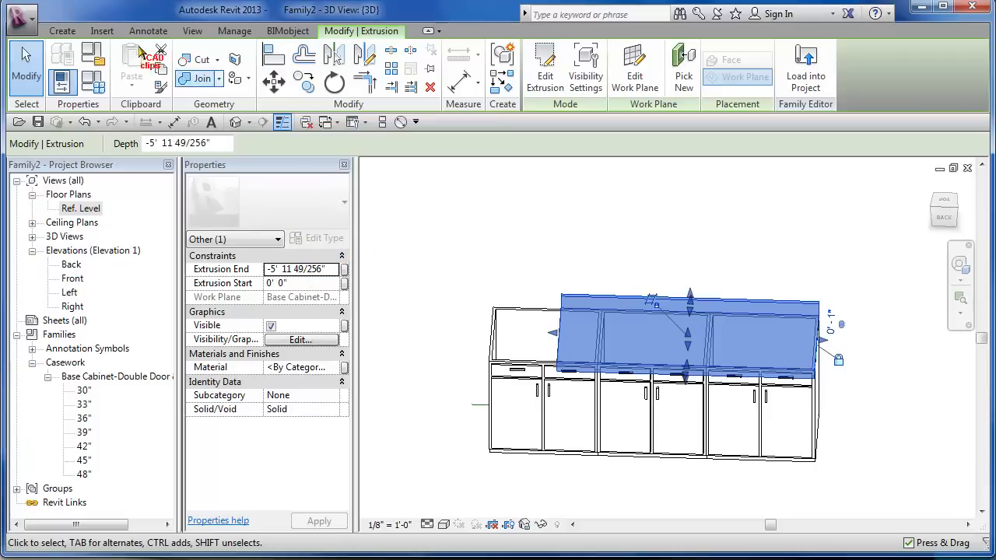
pyautogui.click(95, 82)
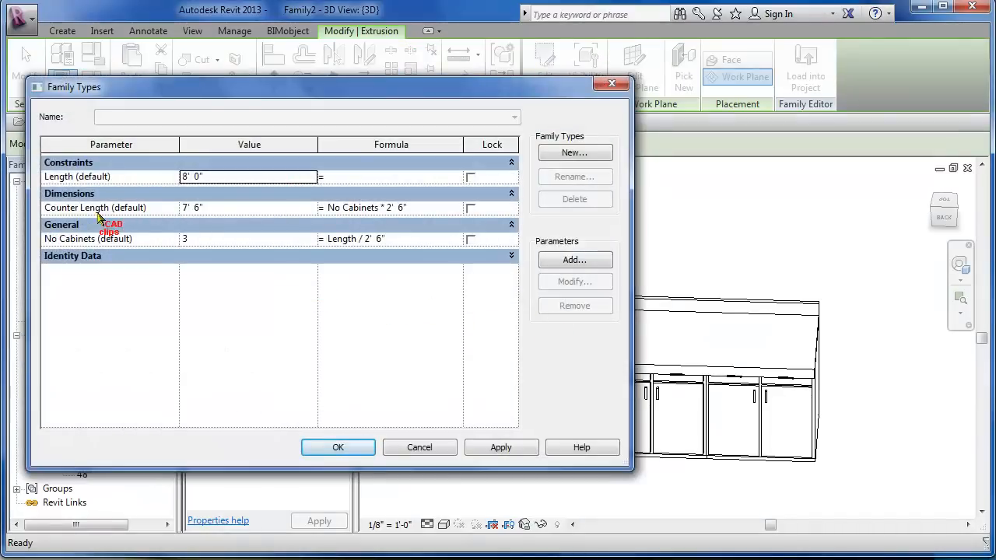
pyautogui.click(328, 208)
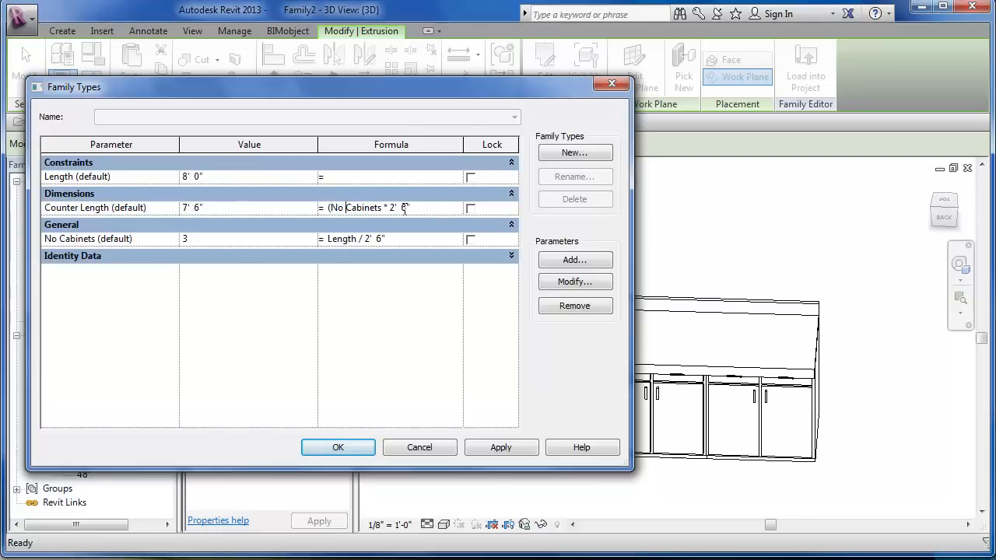
pyautogui.write("'")
pyautogui.press('Return')
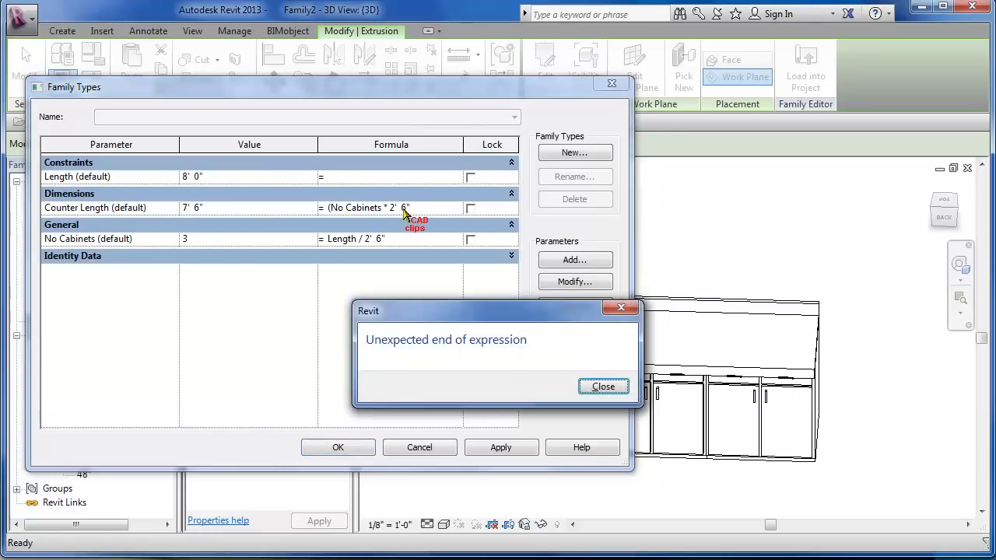
pyautogui.press('Return')
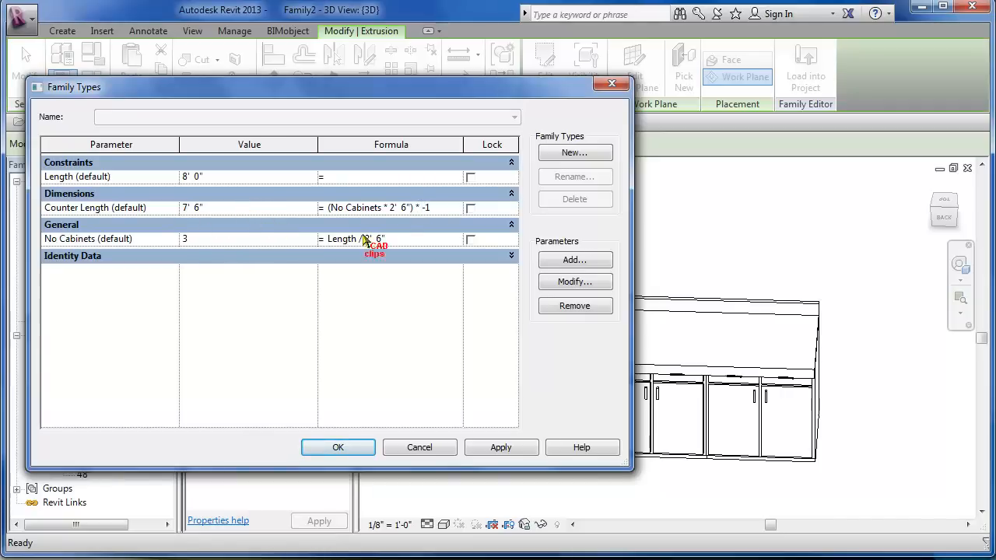
pyautogui.click(499, 449)
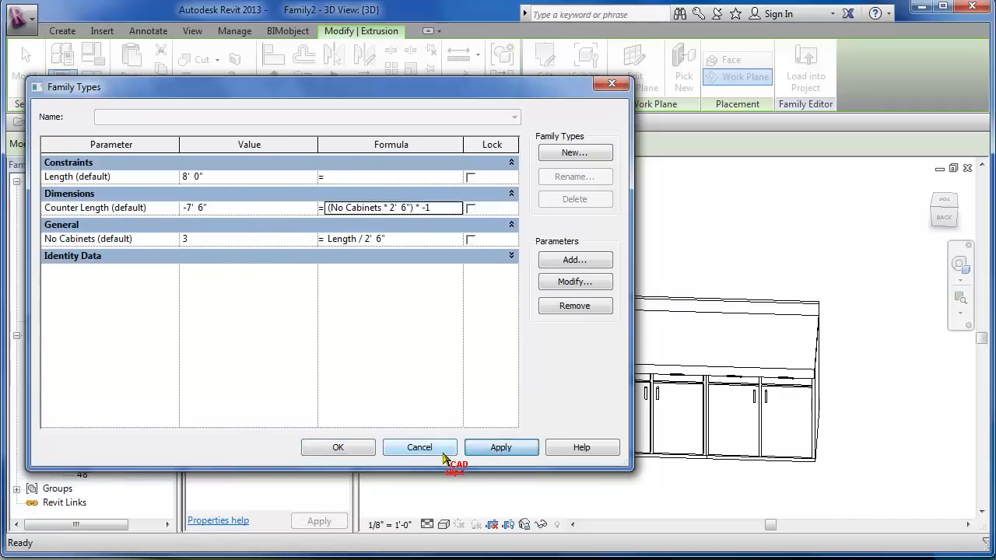
pyautogui.click(338, 449)
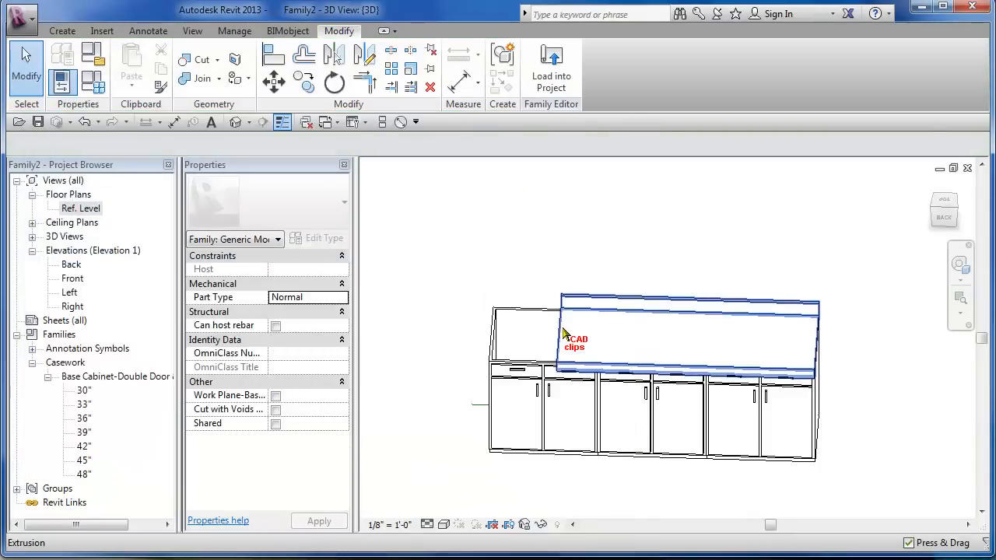
# Associate the countertop extrusion's Extrusion End with the Counter Length family parameter
pyautogui.click(576, 334)
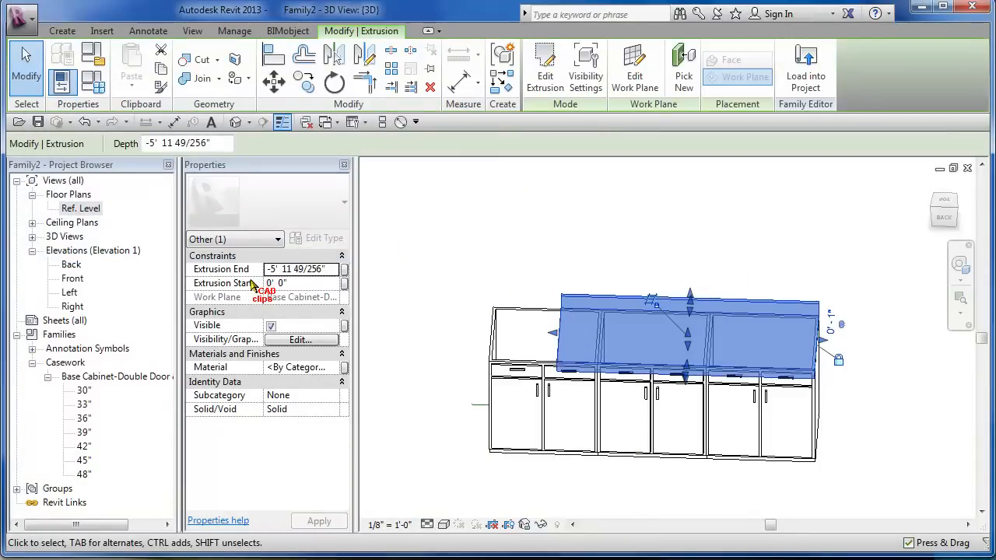
pyautogui.click(345, 269)
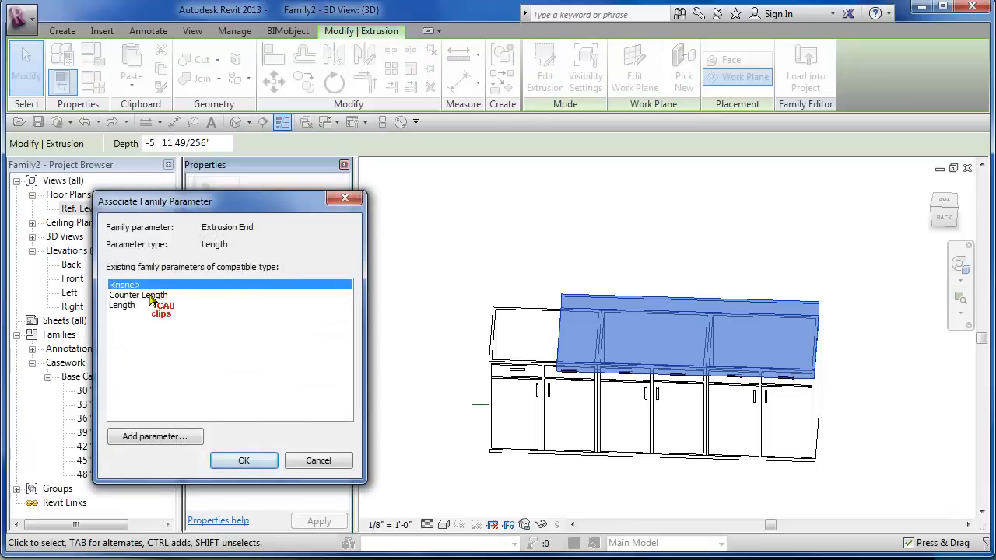
pyautogui.click(151, 296)
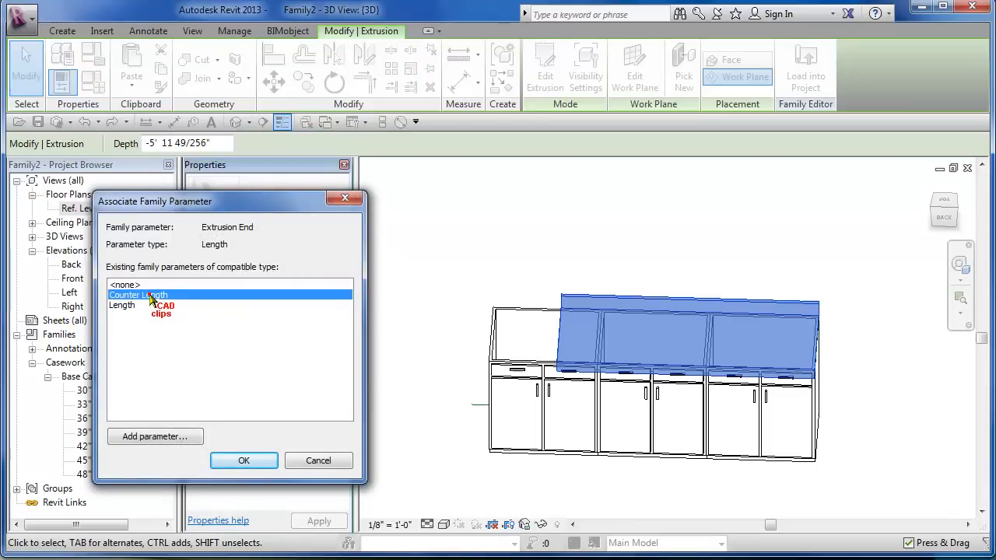
pyautogui.click(248, 459)
pyautogui.click(560, 183)
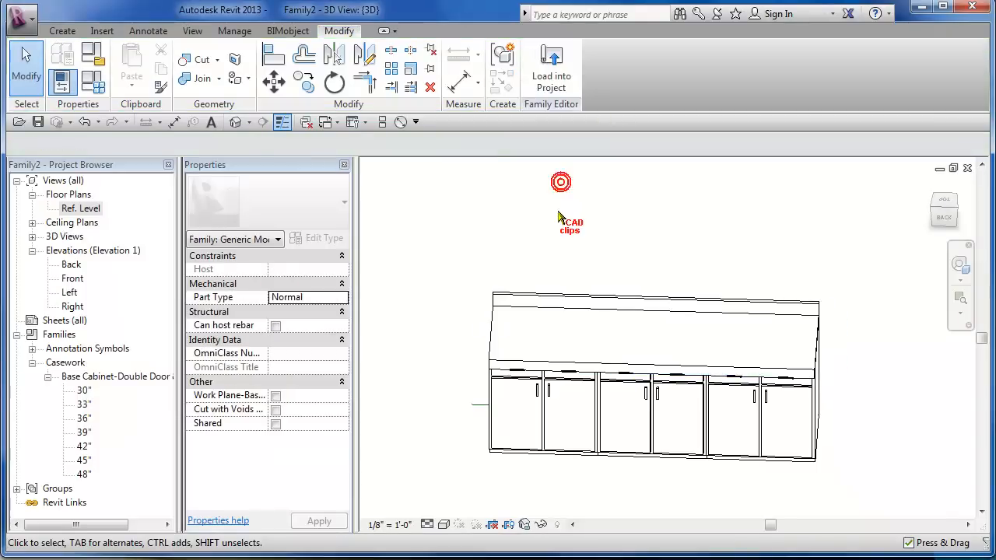
# Display the family's 3D view of the cabinet run and countertop in the Shaded visual style
pyautogui.scroll(-2, 559, 216)
pyautogui.keyDown('shift'); pyautogui.moveTo(607, 306); pyautogui.dragTo(667, 305, button='middle'); pyautogui.keyUp('shift')
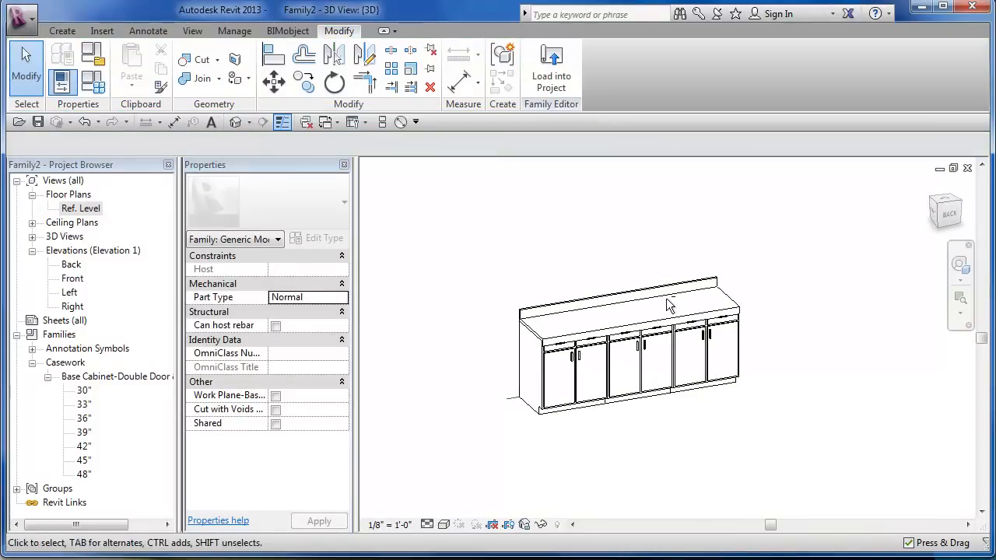
pyautogui.press('s')
pyautogui.press('d')
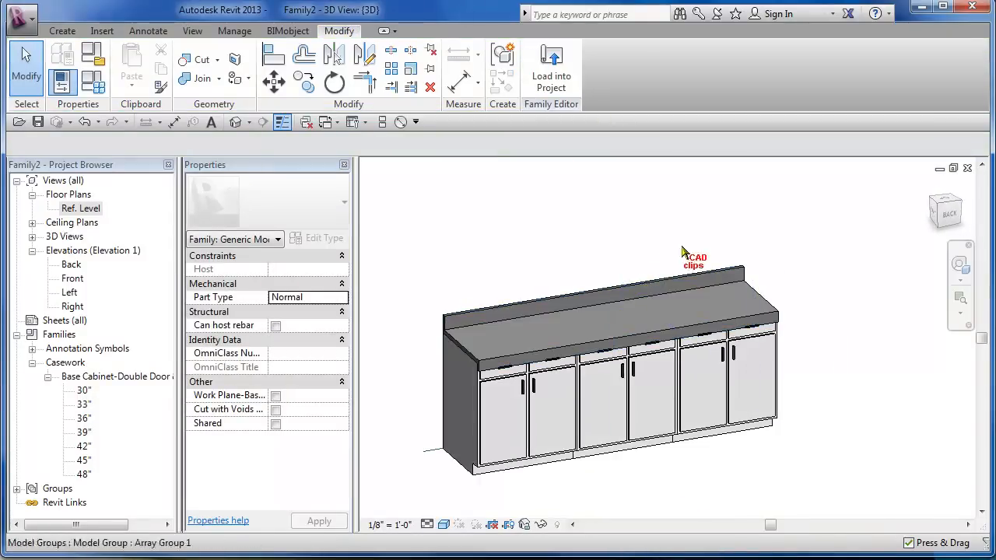
# Edit the countertop extrusion's profile, shorten its front lip to a drop of about 1" below the countertop's underside, and finish the sketch
pyautogui.scroll(2, 692, 315)
pyautogui.keyDown('shift'); pyautogui.moveTo(691, 315); pyautogui.dragTo(695, 345, button='middle'); pyautogui.keyUp('shift')
pyautogui.scroll(3, 487, 386)
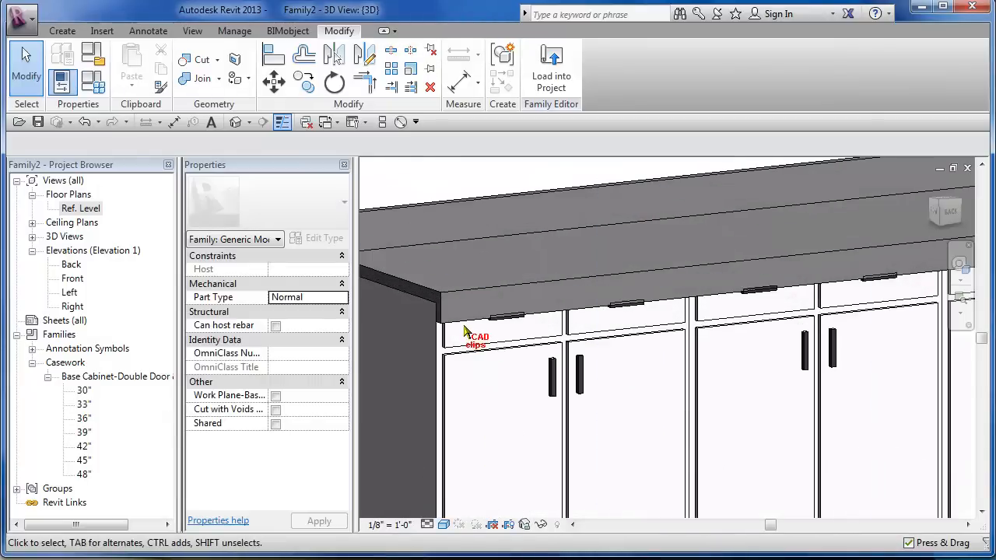
pyautogui.click(625, 287)
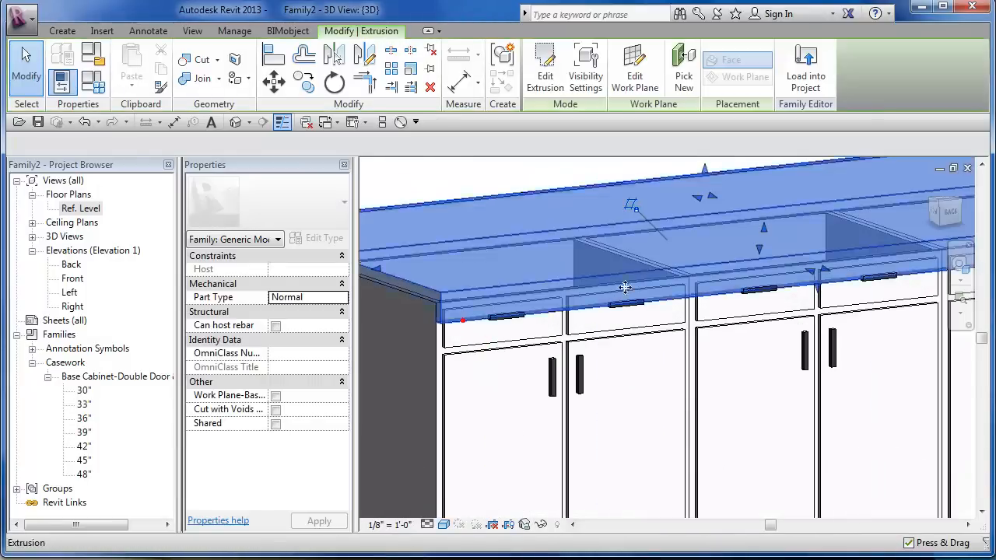
pyautogui.click(547, 69)
pyautogui.scroll(5, 650, 396)
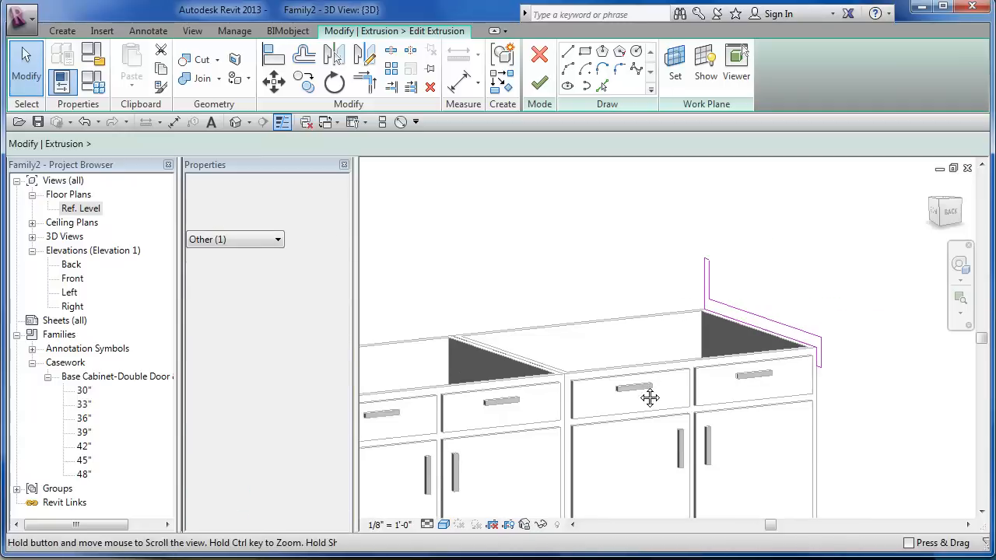
pyautogui.click(799, 371)
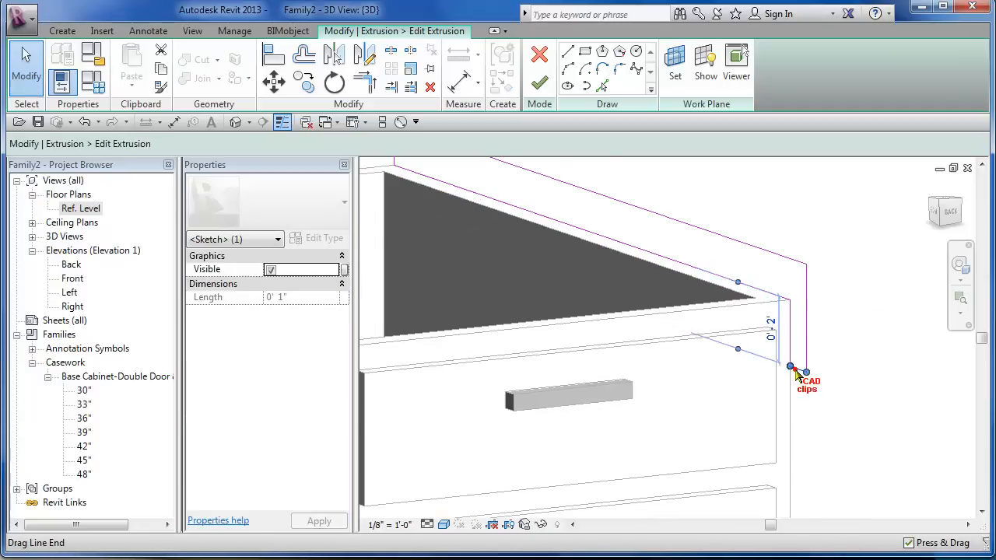
pyautogui.moveTo(831, 377)
pyautogui.mouseDown()
pyautogui.moveTo(872, 367)
pyautogui.moveTo(807, 338)
pyautogui.mouseUp()
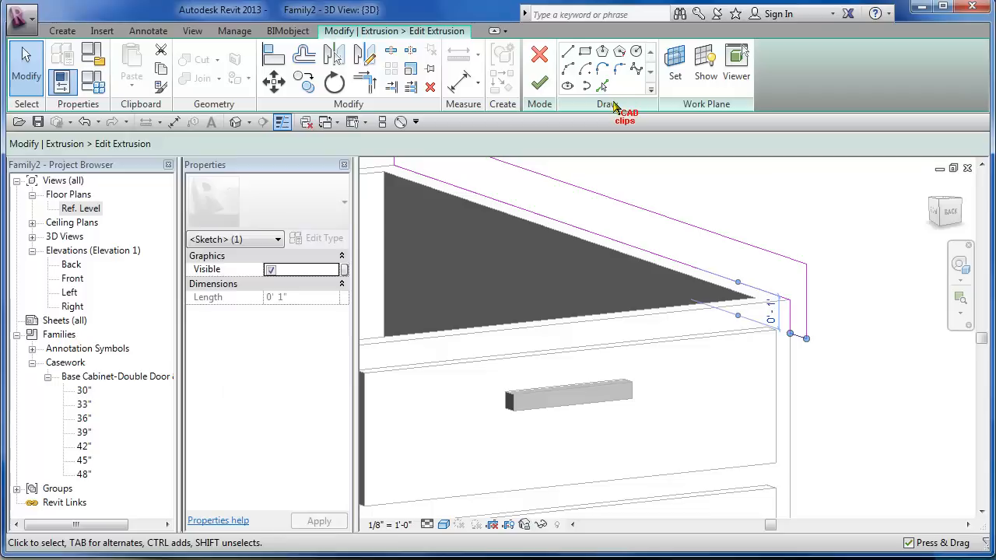
pyautogui.click(540, 84)
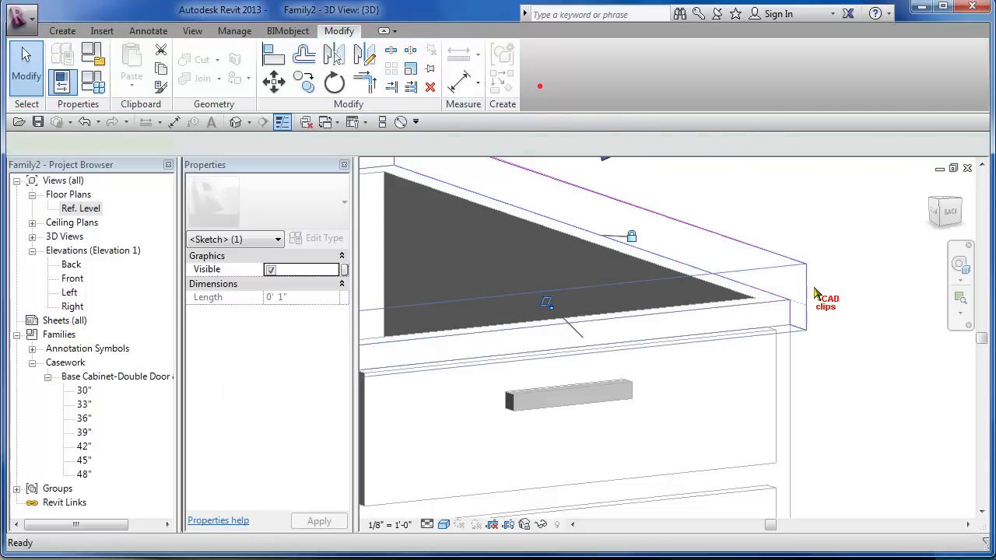
pyautogui.click(834, 298)
# Save the family as Family2 in the My Documents folder
pyautogui.scroll(-6, 832, 296)
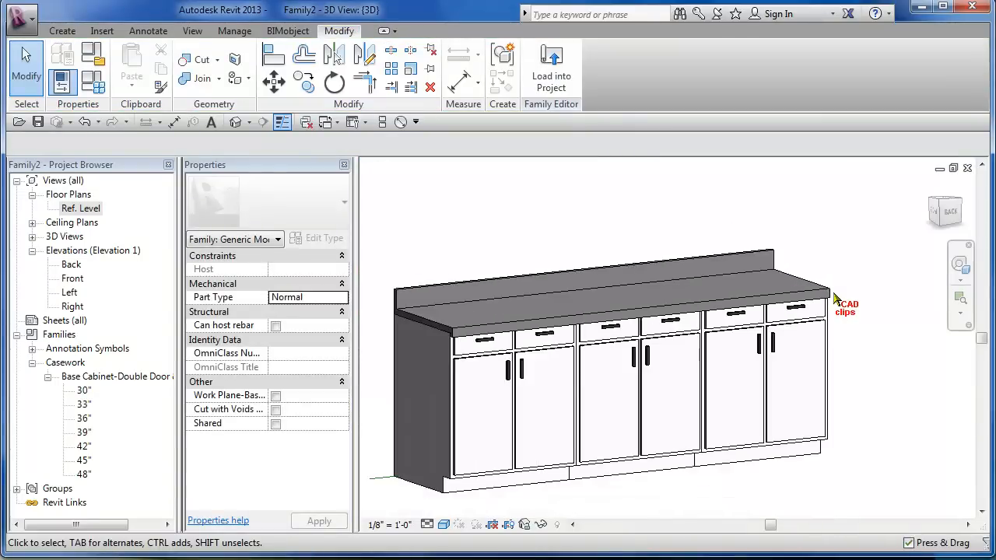
pyautogui.keyDown('shift'); pyautogui.moveTo(732, 336); pyautogui.dragTo(616, 310, button='middle'); pyautogui.keyUp('shift')
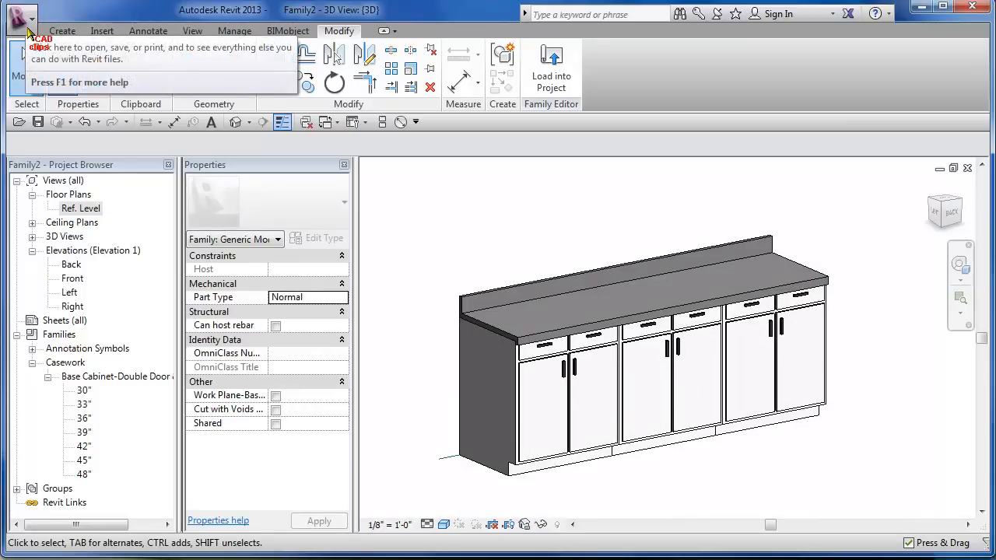
pyautogui.click(24, 27)
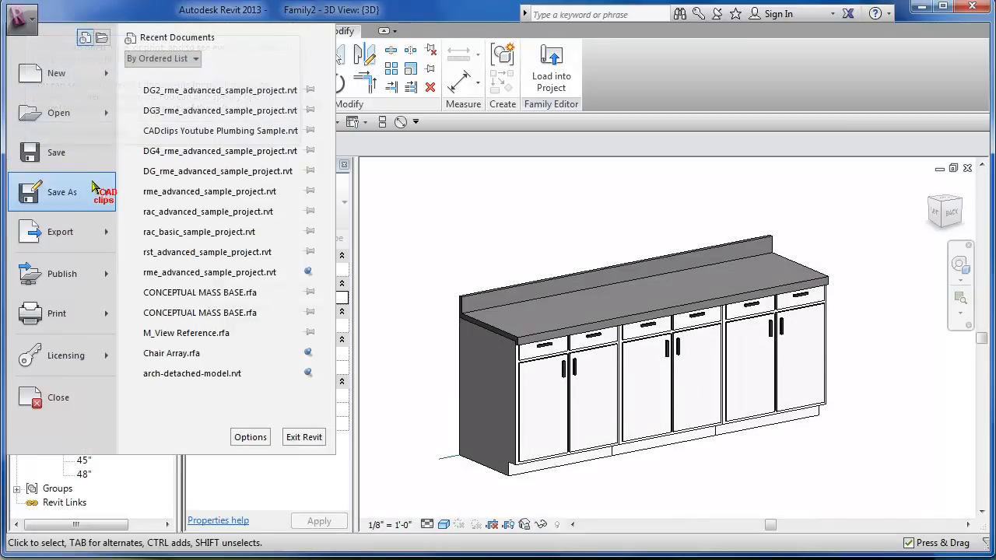
pyautogui.moveTo(94, 195)
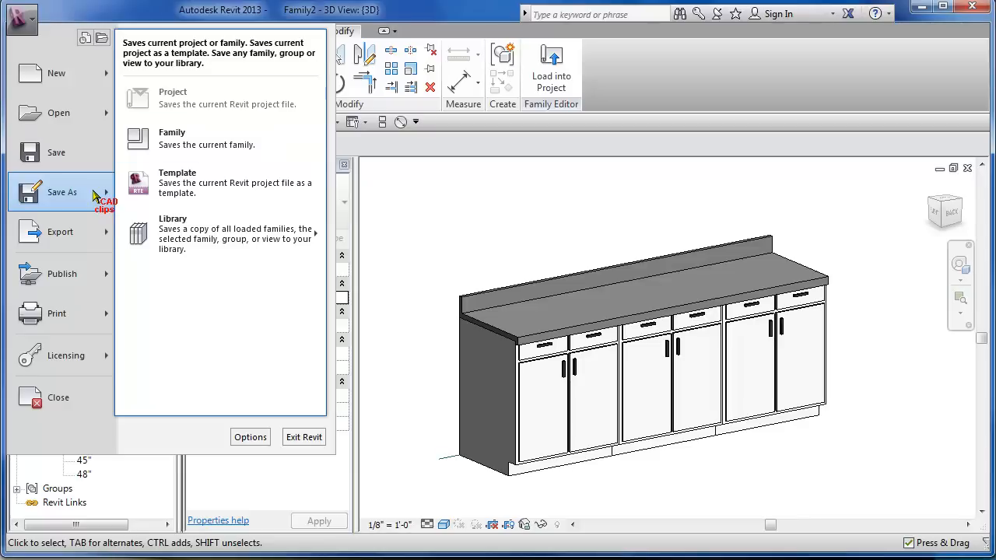
pyautogui.click(140, 144)
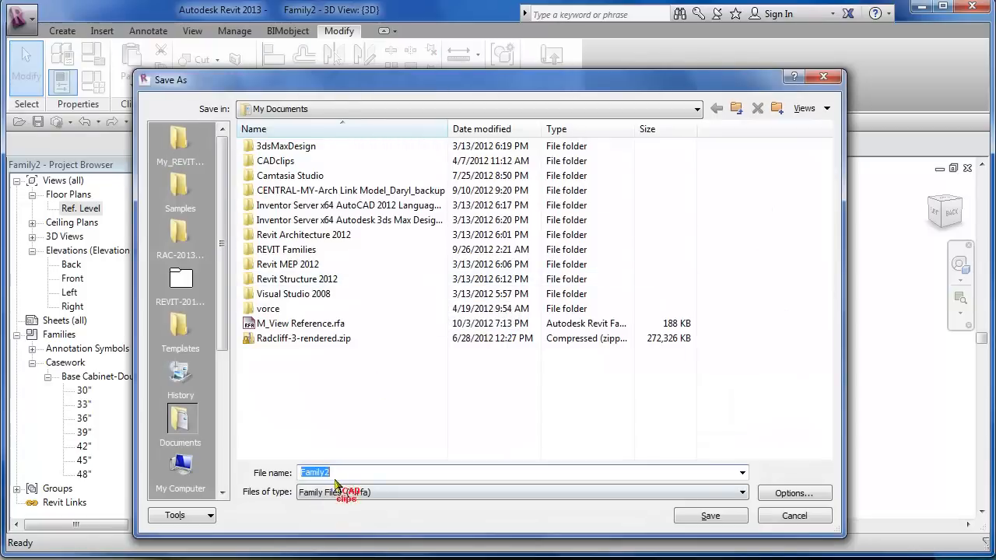
pyautogui.click(708, 514)
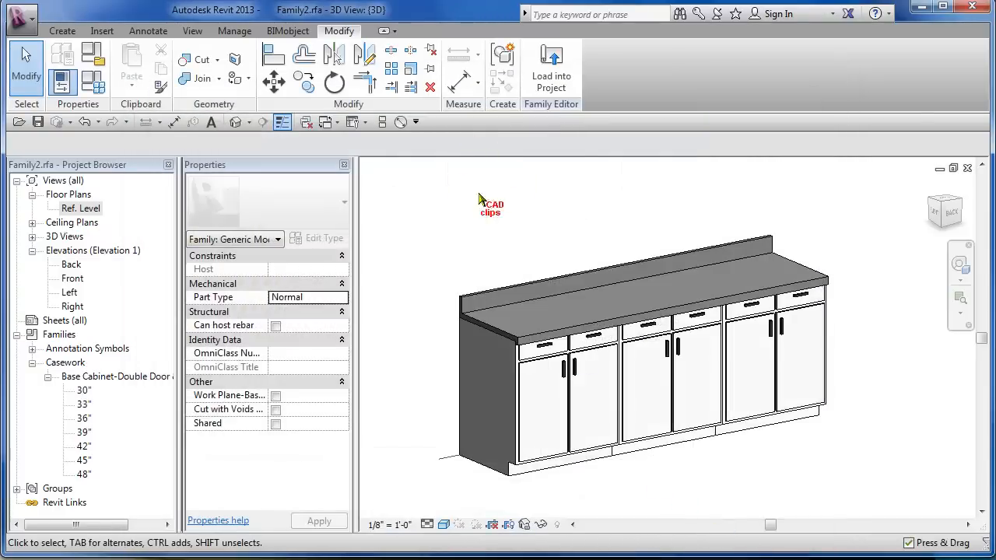
# Load the family into Project1 and draw a cabinet run about 11' 2" long on Level 1, parallel to the existing runs
pyautogui.click(551, 72)
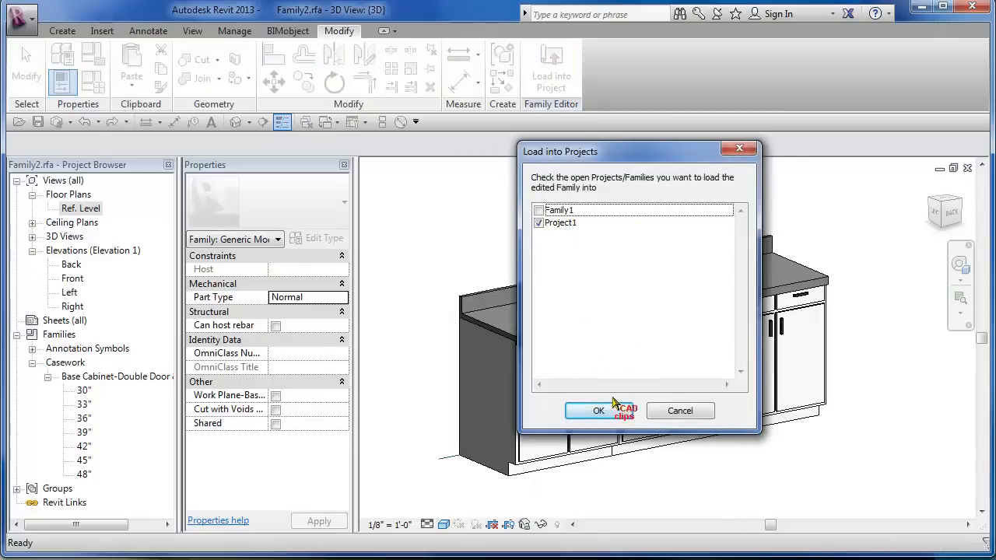
pyautogui.click(614, 406)
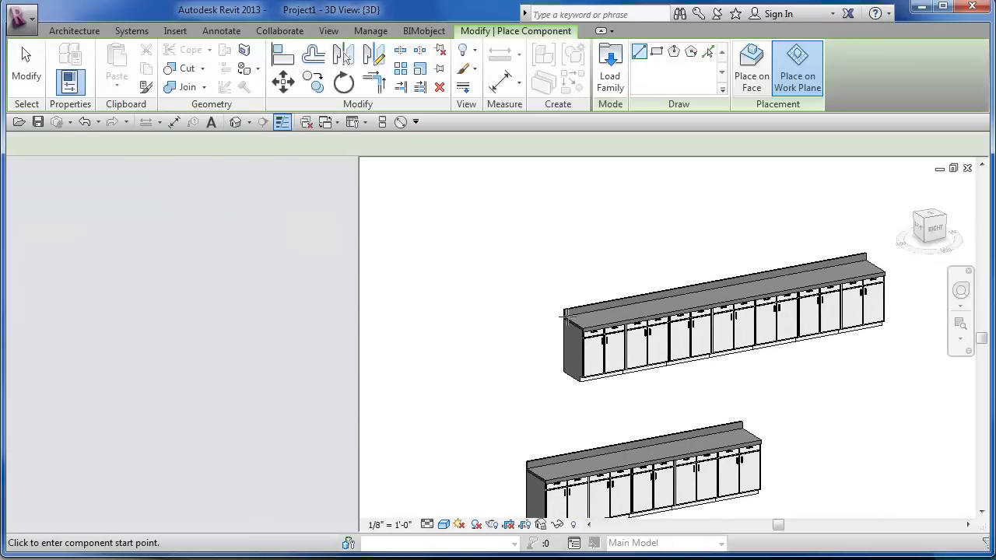
pyautogui.click(455, 297)
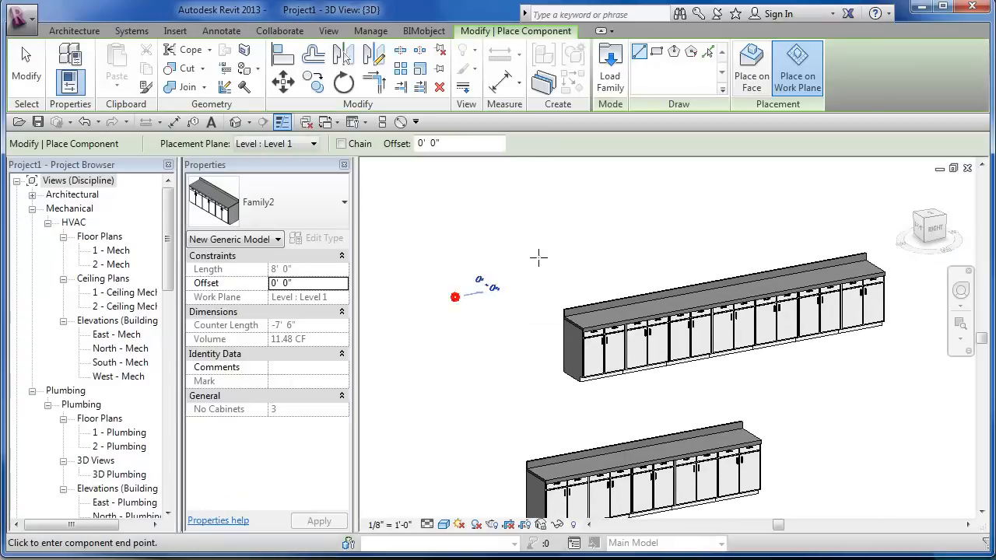
pyautogui.click(622, 253)
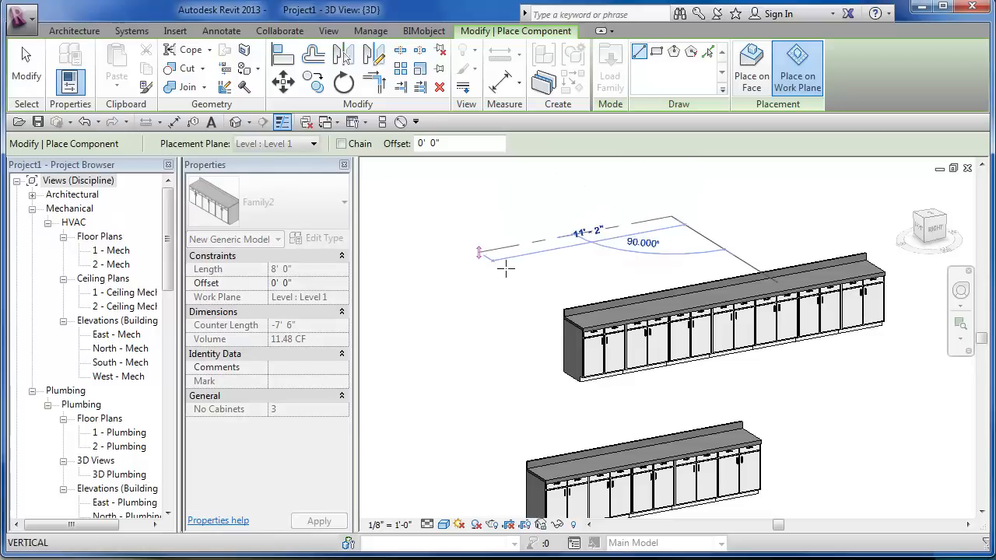
pyautogui.click(506, 268)
pyautogui.moveTo(618, 265); pyautogui.dragTo(634, 333, button='middle')
pyautogui.press('Escape')
pyautogui.press('Escape')
pyautogui.scroll(2, 626, 280)
pyautogui.press('Escape')
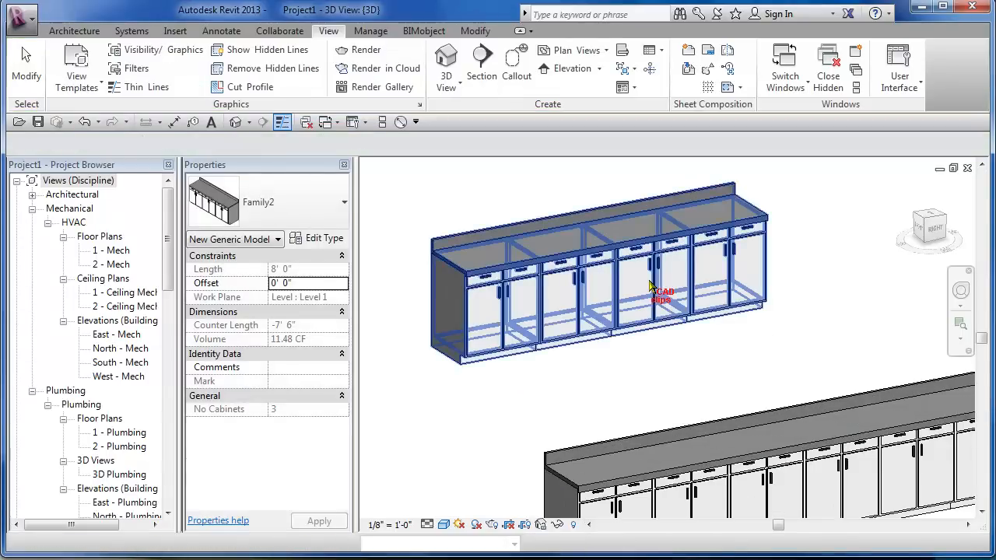
# Open the 1 - Mech floor plan and set its Discipline to Architectural
pyautogui.click(32, 195)
pyautogui.doubleClick(74, 208)
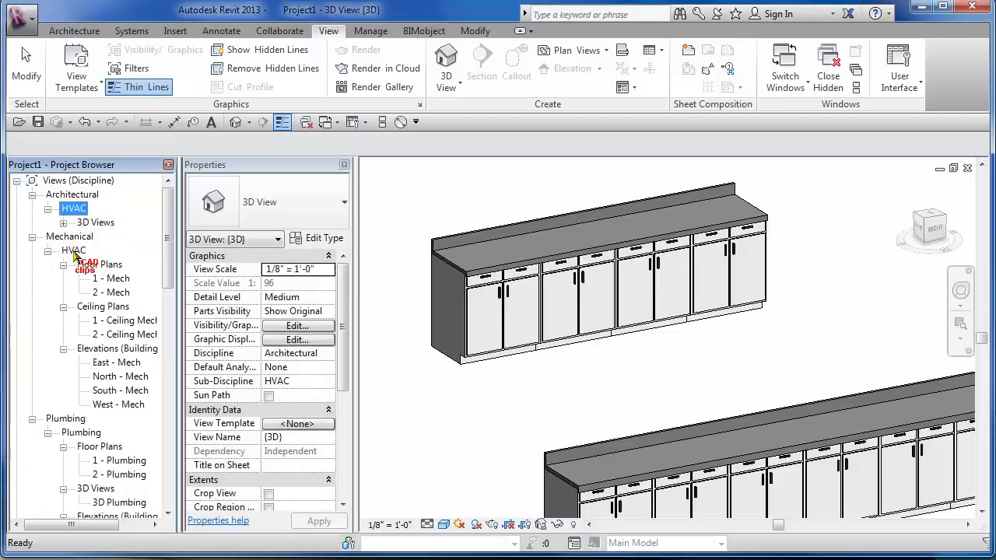
pyautogui.doubleClick(117, 279)
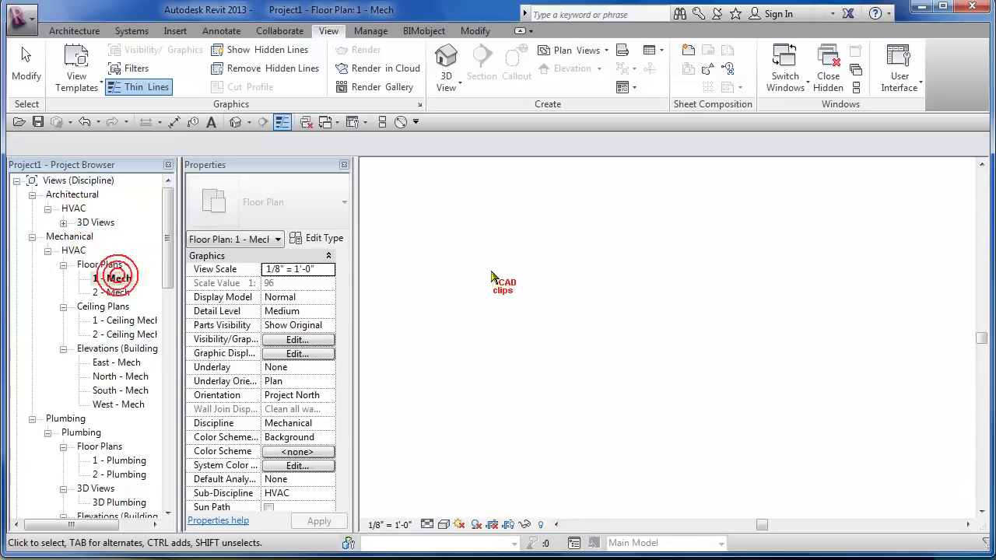
pyautogui.scroll(2, 689, 318)
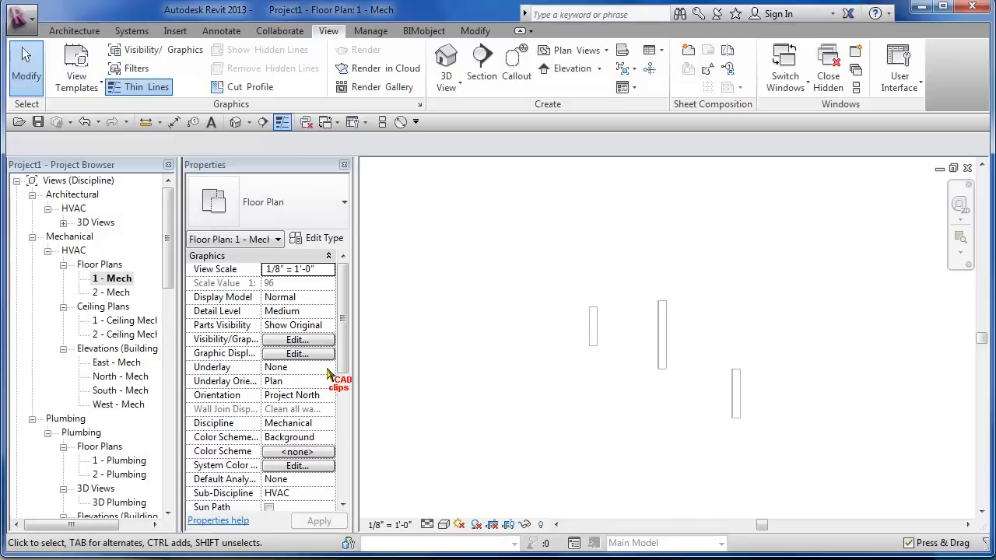
pyautogui.click(311, 422)
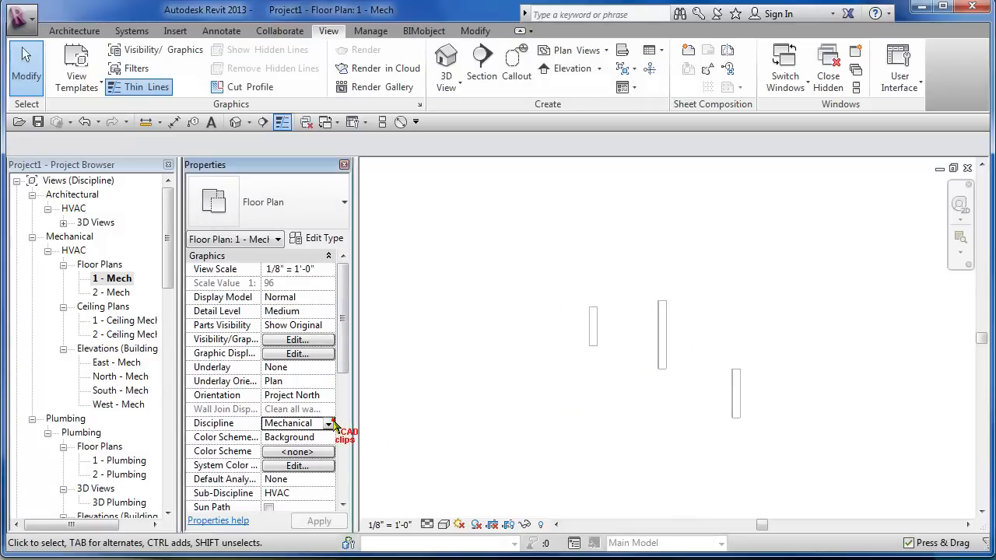
pyautogui.click(328, 422)
pyautogui.click(296, 434)
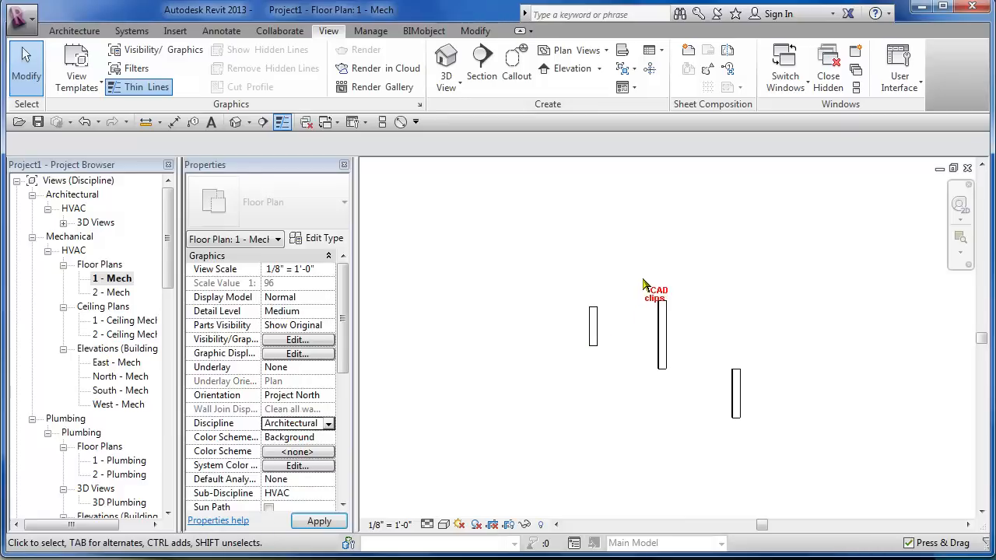
# Place the Family2 generic model in the floor plan as a horizontal cabinet run about 21' 6" long above the vertical runs
pyautogui.scroll(3, 591, 264)
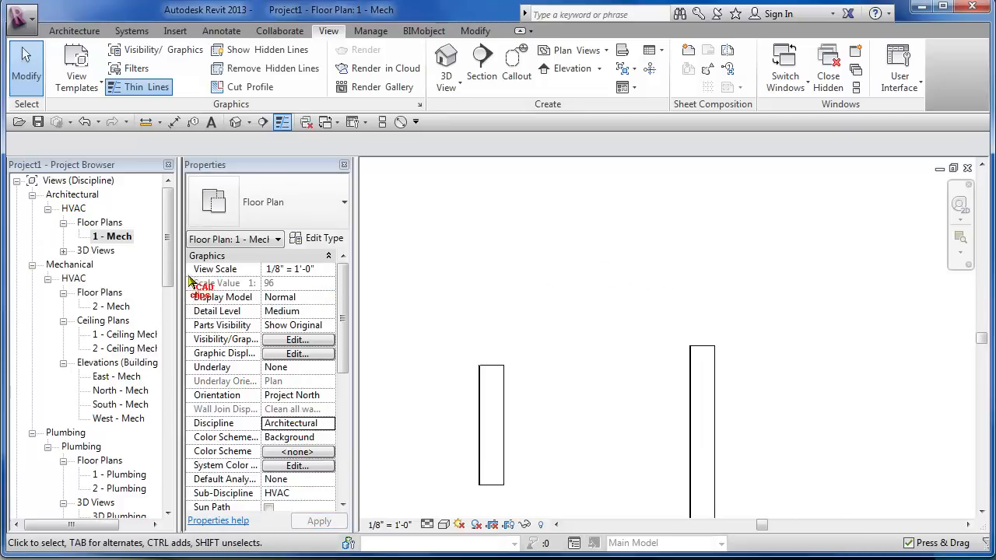
pyautogui.moveTo(170, 274); pyautogui.dragTo(172, 432)
pyautogui.click(48, 418)
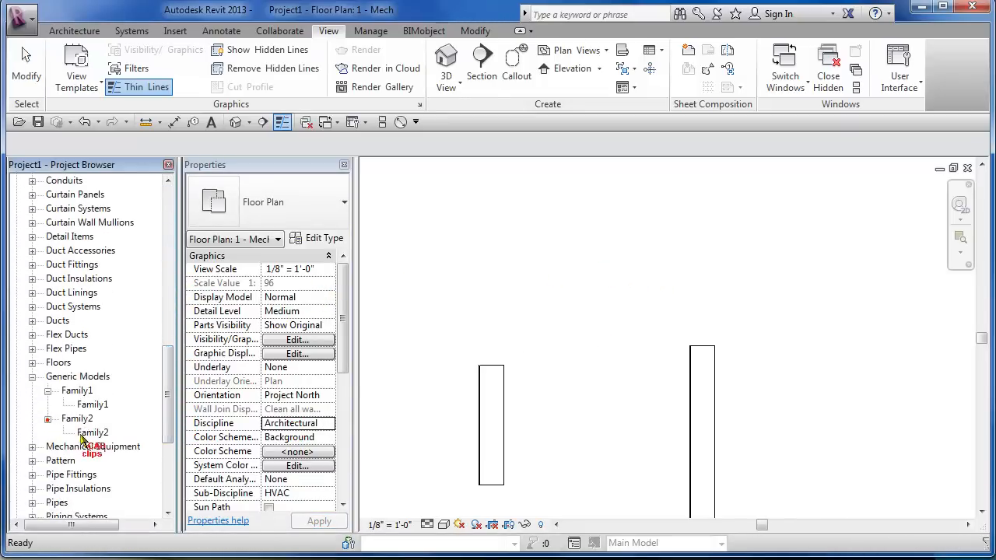
pyautogui.click(91, 433)
pyautogui.click(88, 434)
pyautogui.moveTo(508, 268)
pyautogui.mouseDown()
pyautogui.moveTo(534, 245)
pyautogui.moveTo(509, 272)
pyautogui.mouseUp()
pyautogui.click(508, 271)
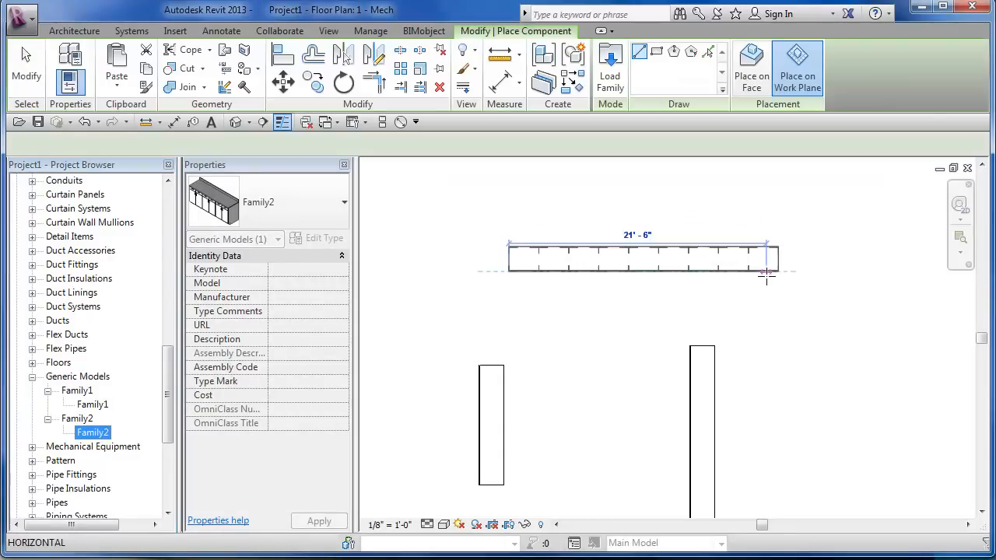
pyautogui.click(766, 274)
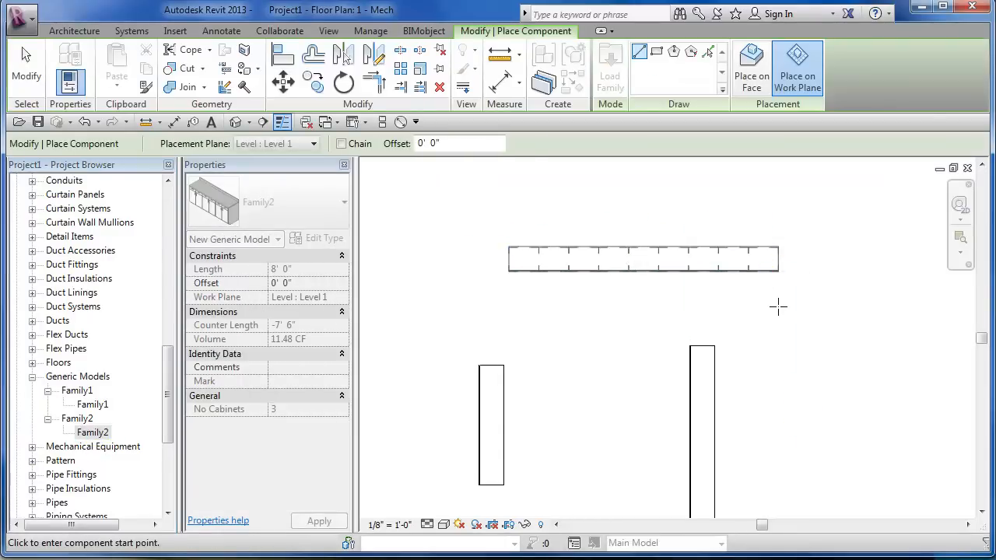
pyautogui.press('Escape')
pyautogui.press('Escape')
# Delete the three vertical cabinet runs below the horizontal run
pyautogui.scroll(-3, 660, 320)
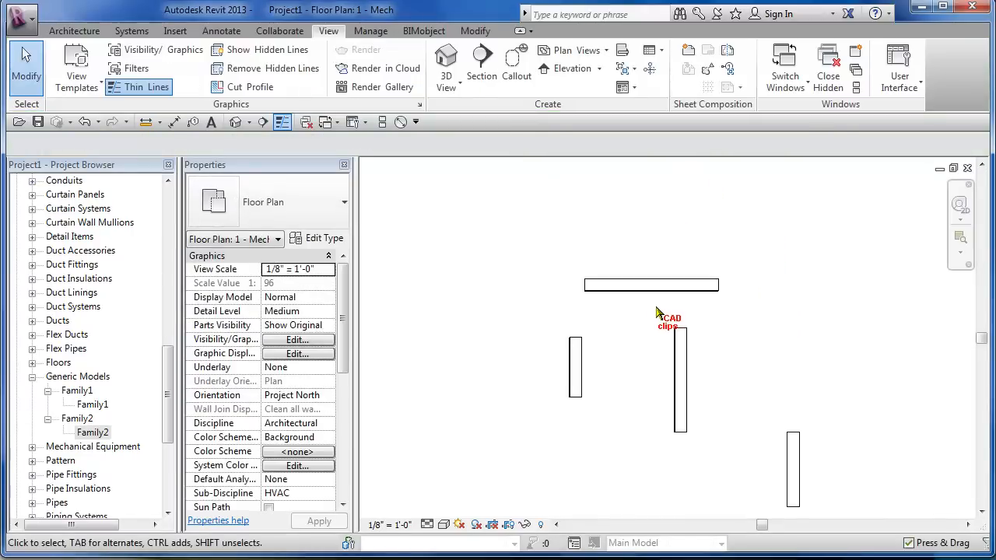
pyautogui.moveTo(800, 320); pyautogui.dragTo(562, 448)
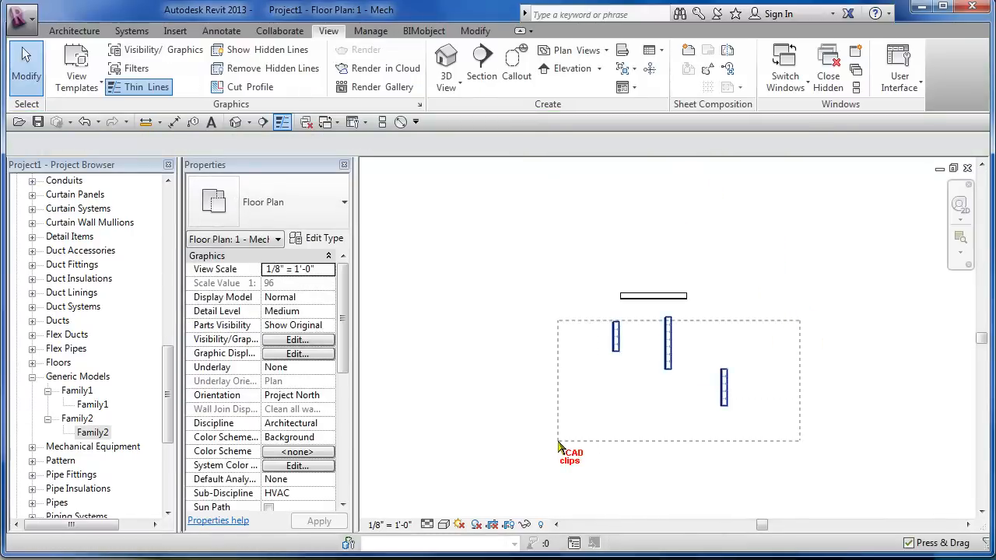
pyautogui.press('Delete')
# Open the project's default 3D view and examine the remaining cabinet run with its countertop from the front
pyautogui.click(236, 122)
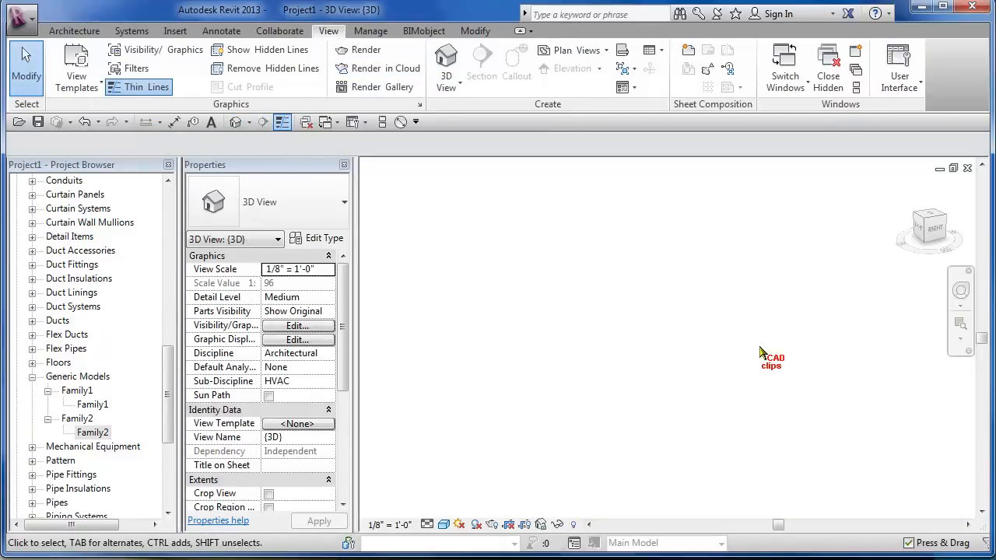
pyautogui.press('z')
pyautogui.press('a')
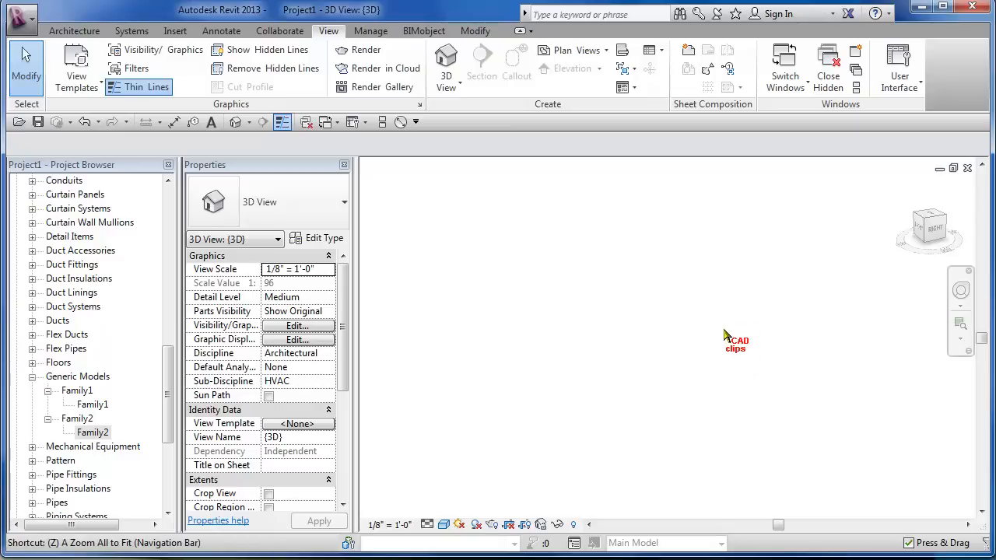
pyautogui.keyDown('shift'); pyautogui.moveTo(824, 339); pyautogui.dragTo(459, 424, button='middle'); pyautogui.keyUp('shift')
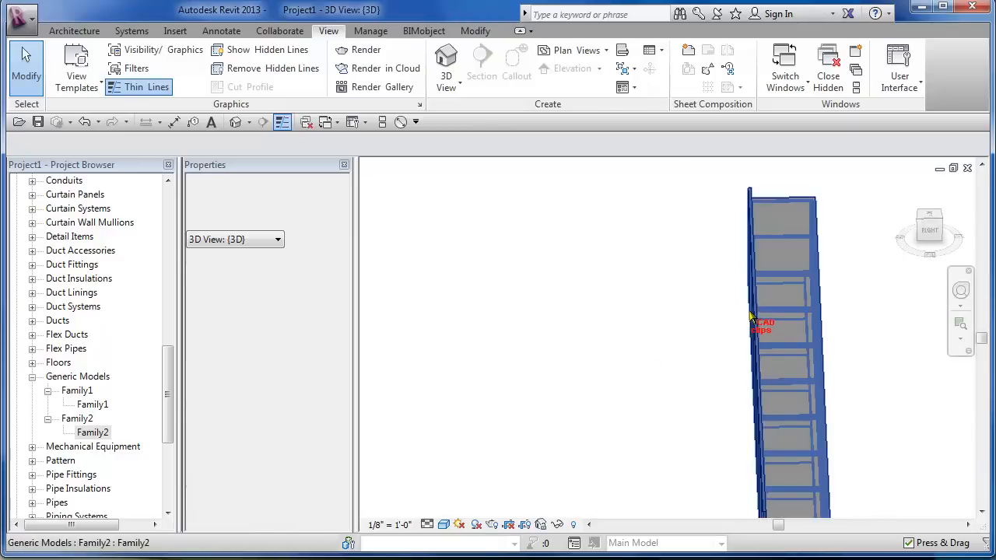
pyautogui.click(770, 352)
pyautogui.moveTo(771, 352)
pyautogui.keyDown('shift'); pyautogui.mouseDown(button='middle')
pyautogui.moveTo(711, 350)
pyautogui.moveTo(743, 371)
pyautogui.mouseUp(button='middle'); pyautogui.keyUp('shift')
pyautogui.click(754, 383)
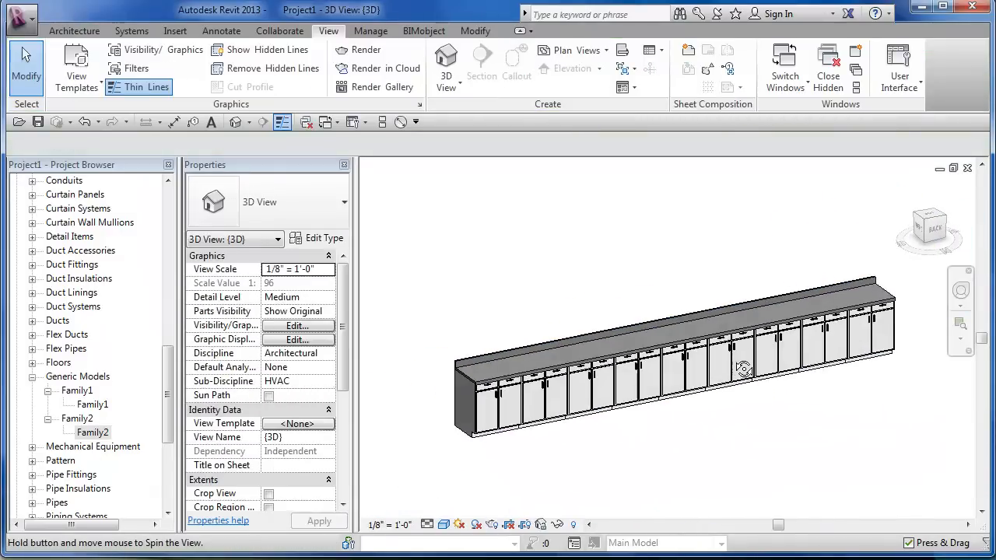
pyautogui.scroll(3, 745, 374)
pyautogui.scroll(-2, 745, 374)
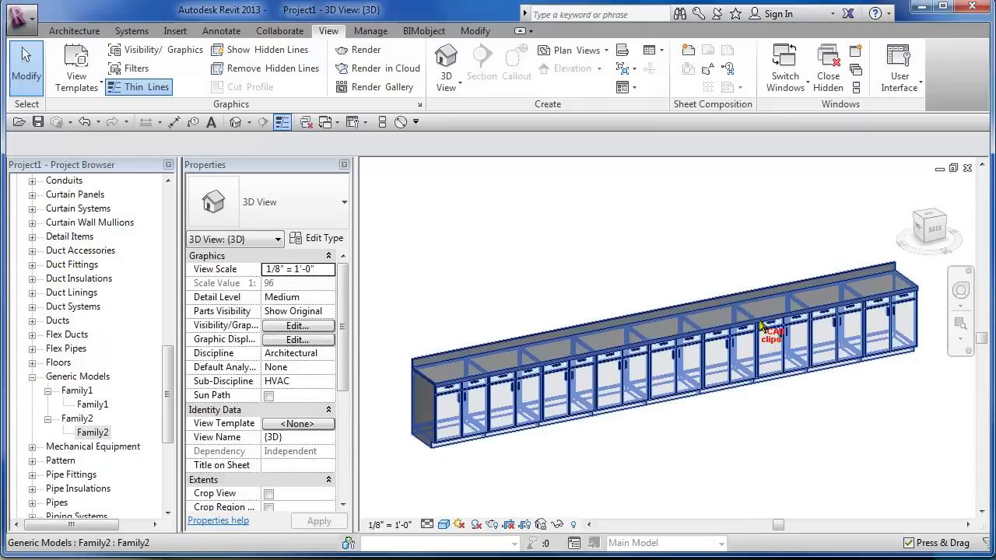
# Shorten the cabinet run in the 3D view to five cabinets by moving its far end inward along the run
pyautogui.click(839, 347)
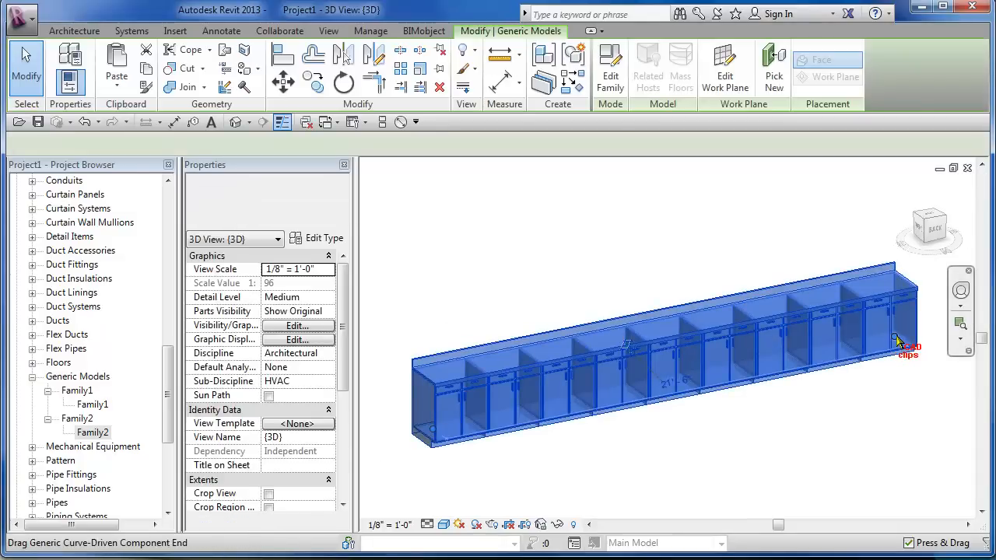
pyautogui.moveTo(895, 341); pyautogui.dragTo(896, 336)
pyautogui.moveTo(830, 350); pyautogui.dragTo(734, 366)
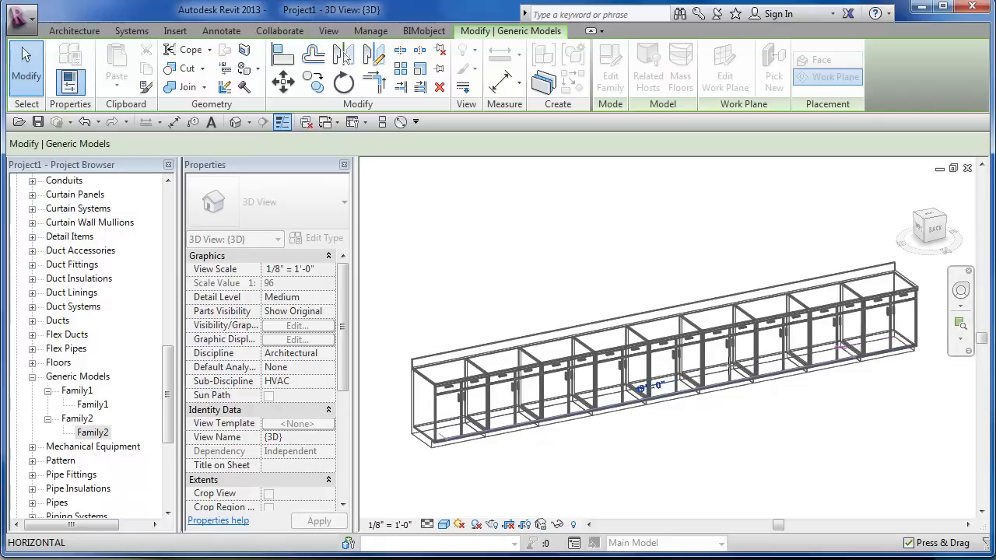
pyautogui.moveTo(735, 414); pyautogui.dragTo(734, 414)
pyautogui.click(727, 419)
# Examine the shortened cabinet run up close, checking the countertop, backsplash and cabinet spacing along its length
pyautogui.moveTo(727, 420); pyautogui.dragTo(794, 403, button='middle')
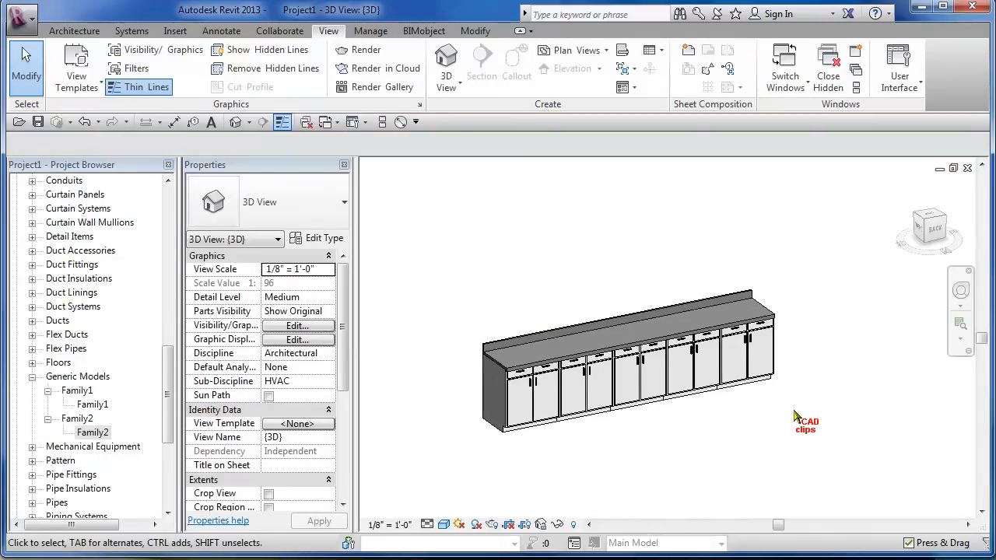
pyautogui.scroll(2, 640, 447)
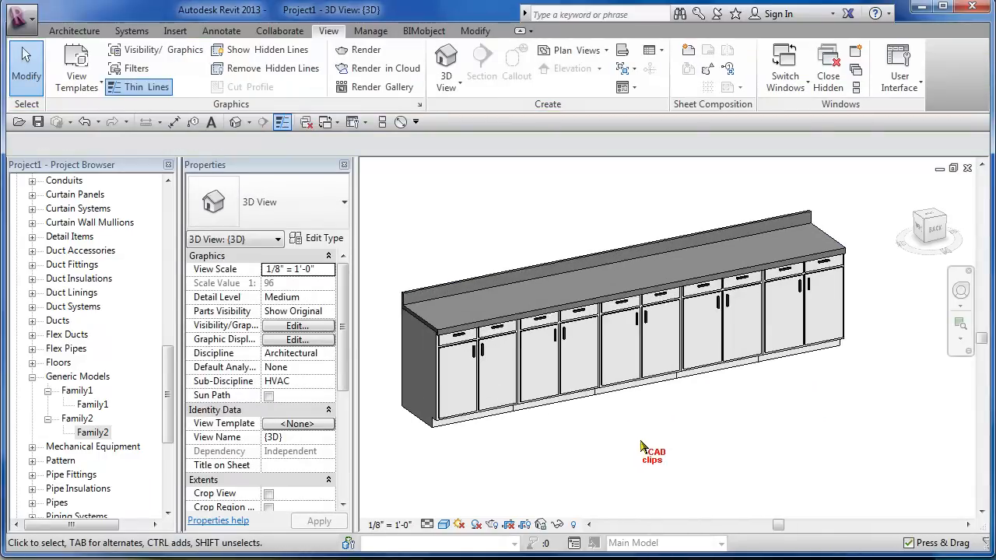
pyautogui.moveTo(640, 446); pyautogui.dragTo(659, 464, button='middle')
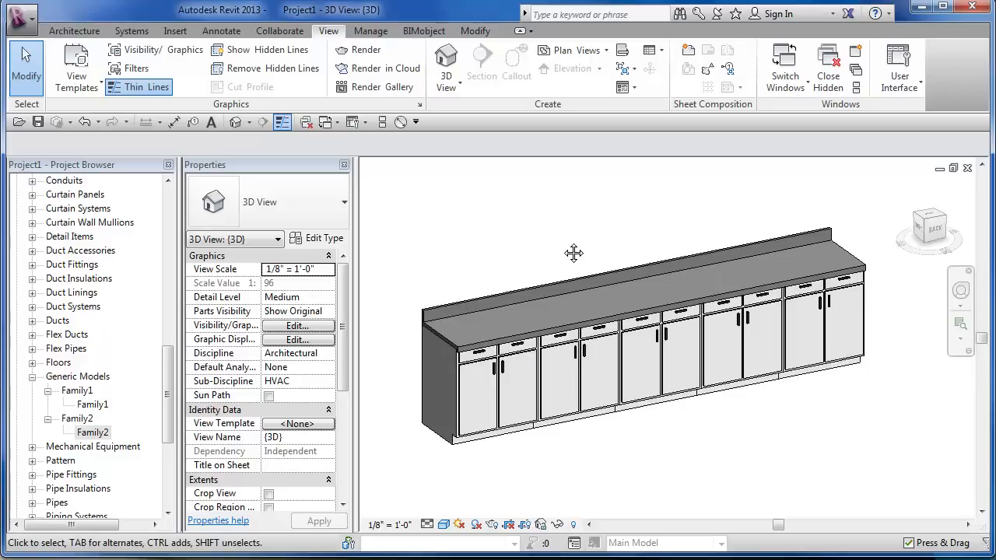
pyautogui.moveTo(573, 253); pyautogui.dragTo(585, 272, button='middle')
pyautogui.scroll(1, 567, 246)
pyautogui.scroll(-2, 567, 241)
pyautogui.scroll(1, 566, 251)
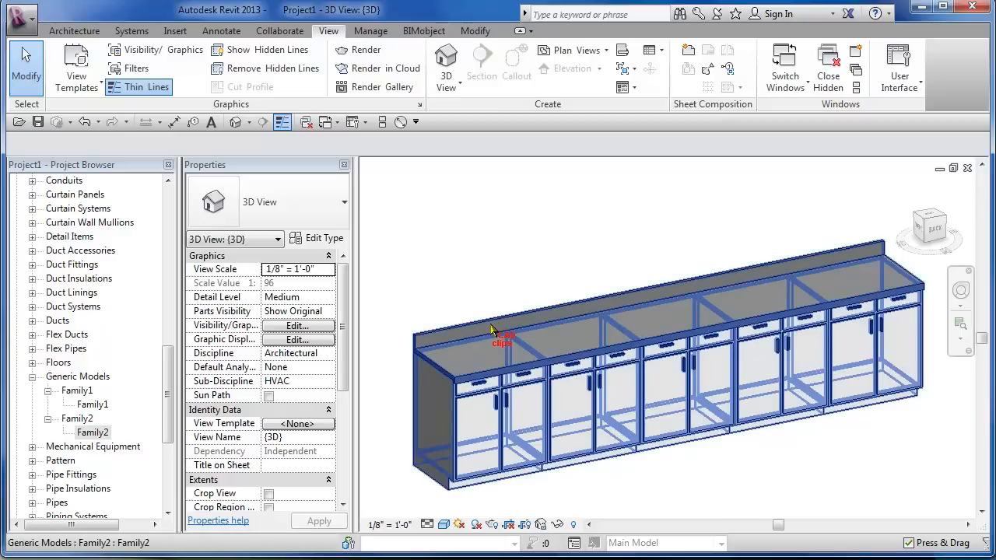
pyautogui.moveTo(510, 258); pyautogui.dragTo(500, 261, button='middle')
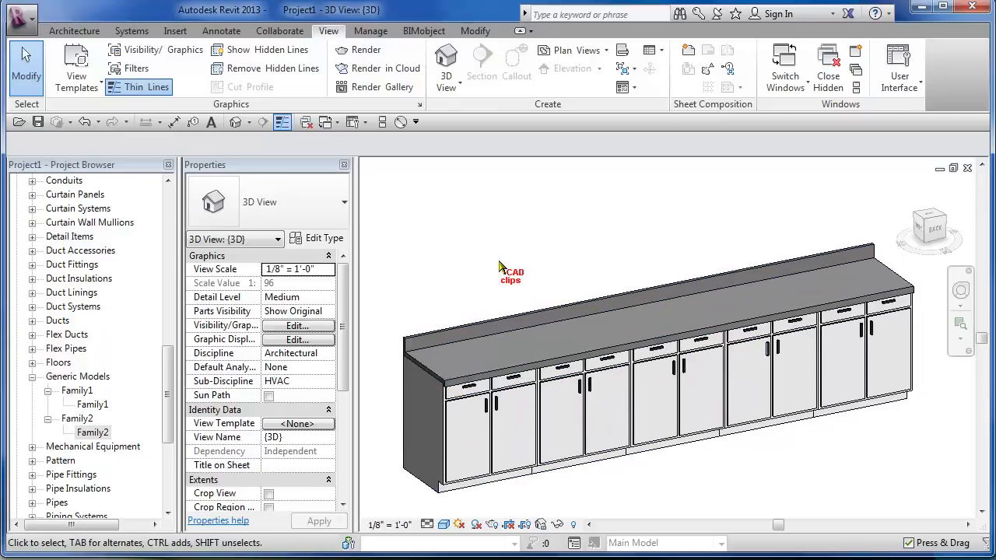